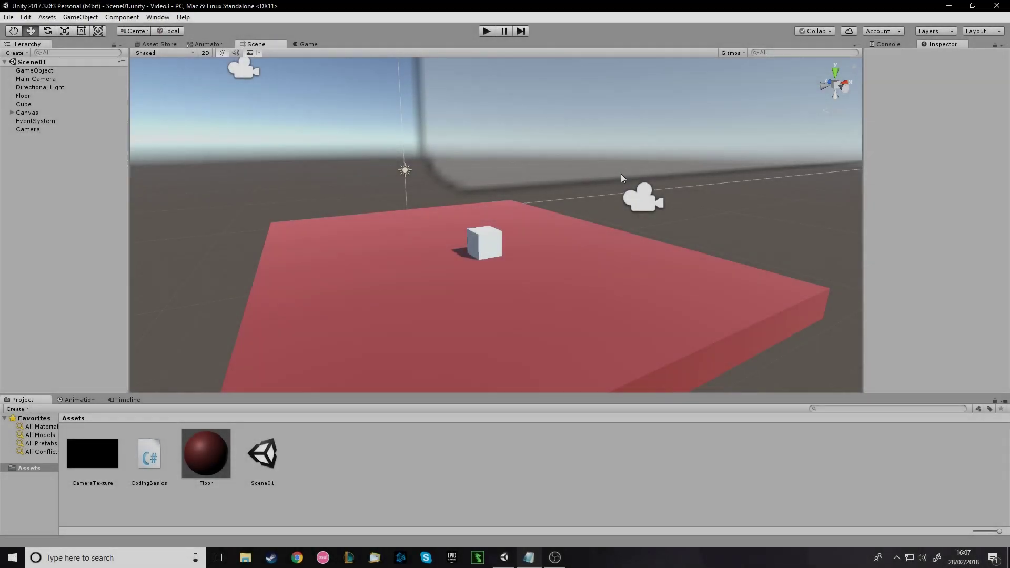
- Look over the floor and cube in the scene, and check the Game view of the same scene
key(s)
right_drag(643, 196, 545, 194)
key(a)
key(w)
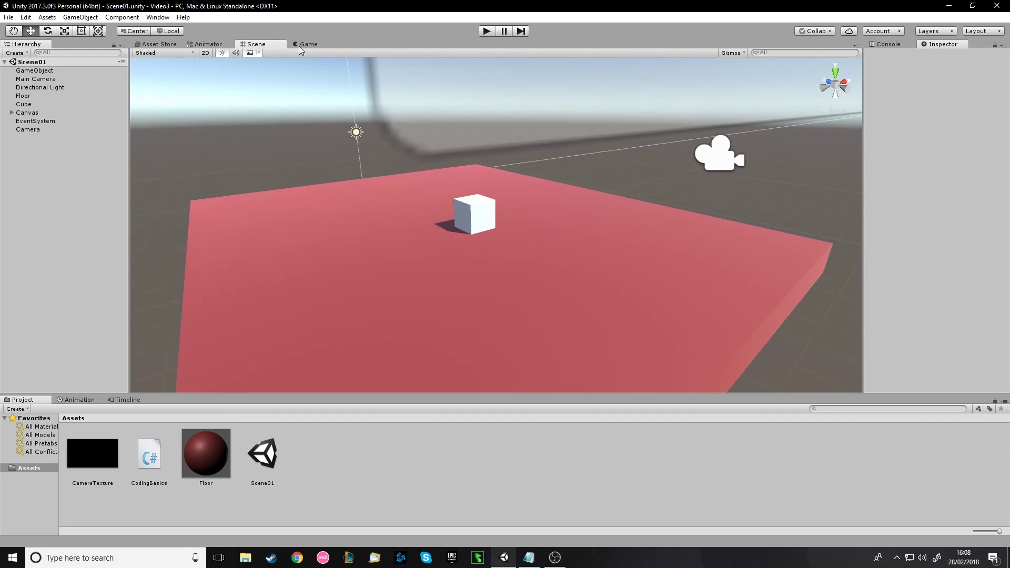
click(299, 45)
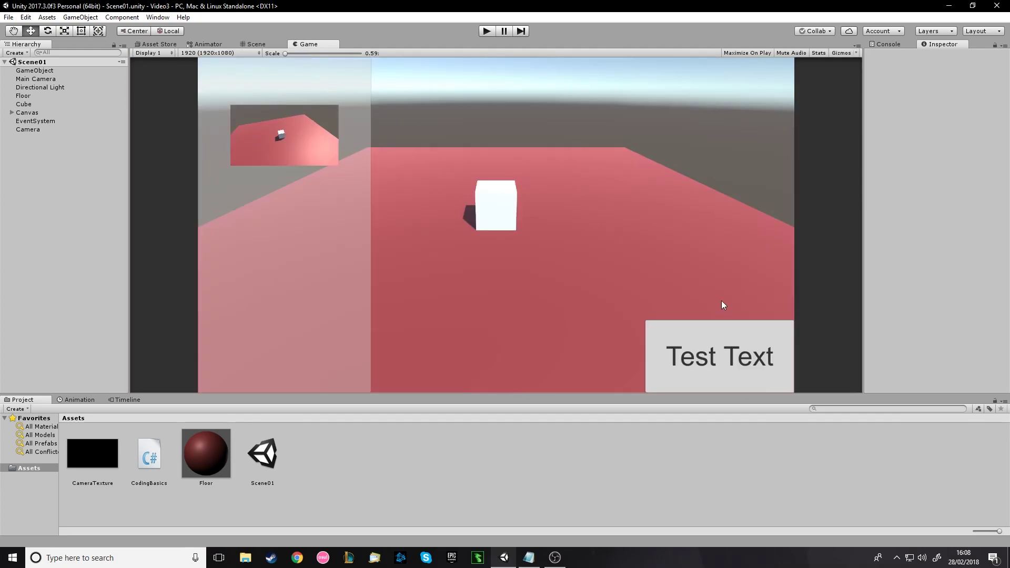
click(260, 43)
- Select the cube and examine it up close together with its Box Collider properties
right_drag(291, 69, 554, 239)
click(467, 273)
click(485, 165)
right_drag(548, 203, 548, 240)
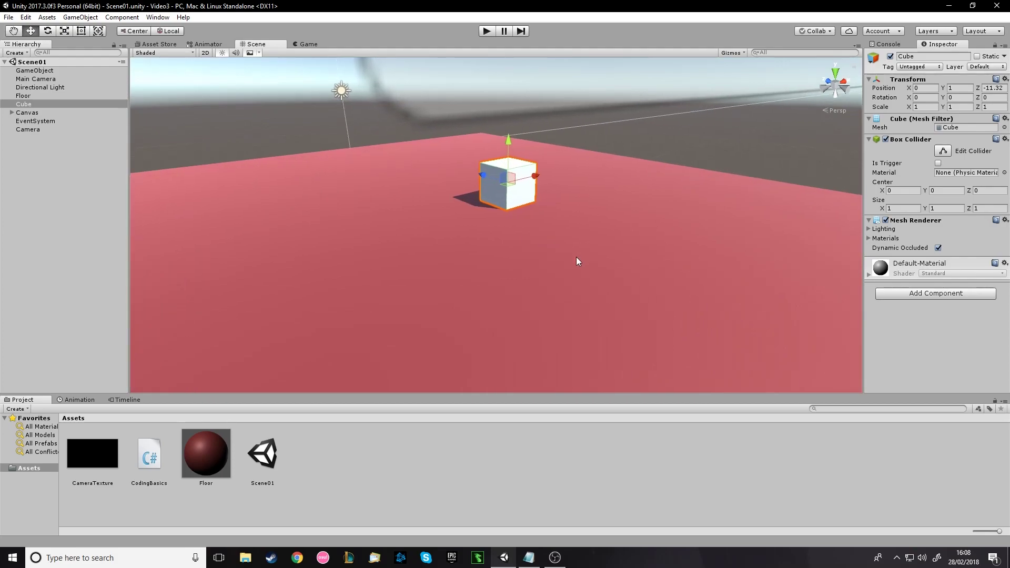
click(561, 218)
click(524, 186)
right_drag(588, 213, 600, 237)
key(w)
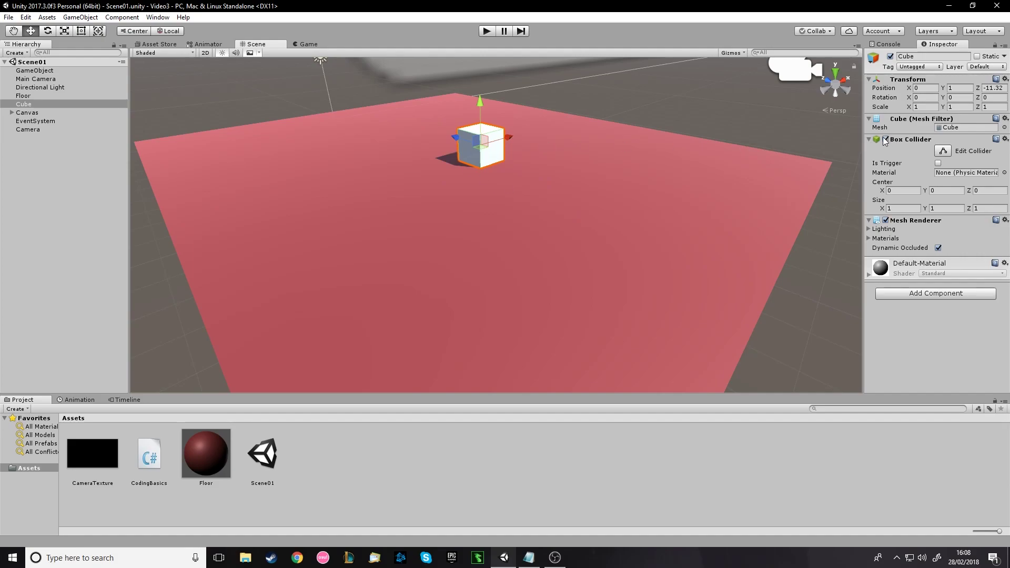
right_drag(503, 141, 524, 101)
key(w)
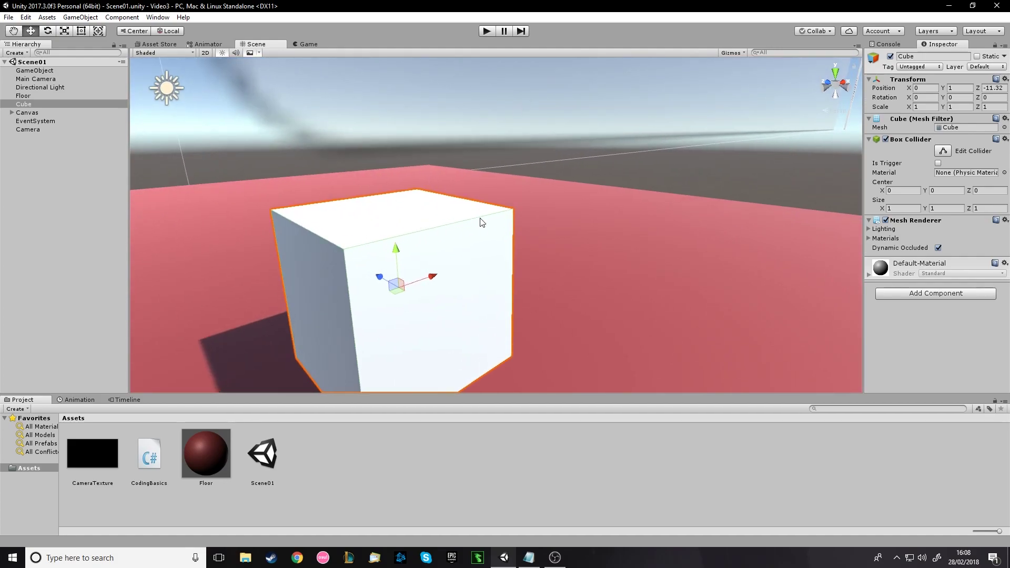
right_drag(523, 336, 437, 375)
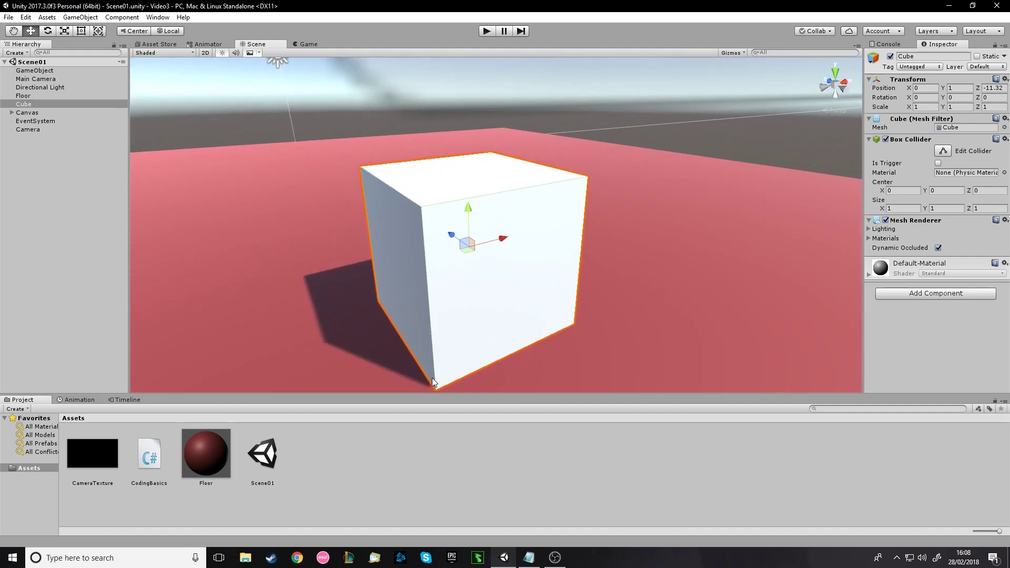
- Try shifting the centre of the cube's Box Collider along X and undo the change
drag(882, 191, 939, 197)
key(ctrl+z)
mouse_move(710, 180)
right_down()
mouse_move(659, 180)
mouse_move(693, 179)
right_up()
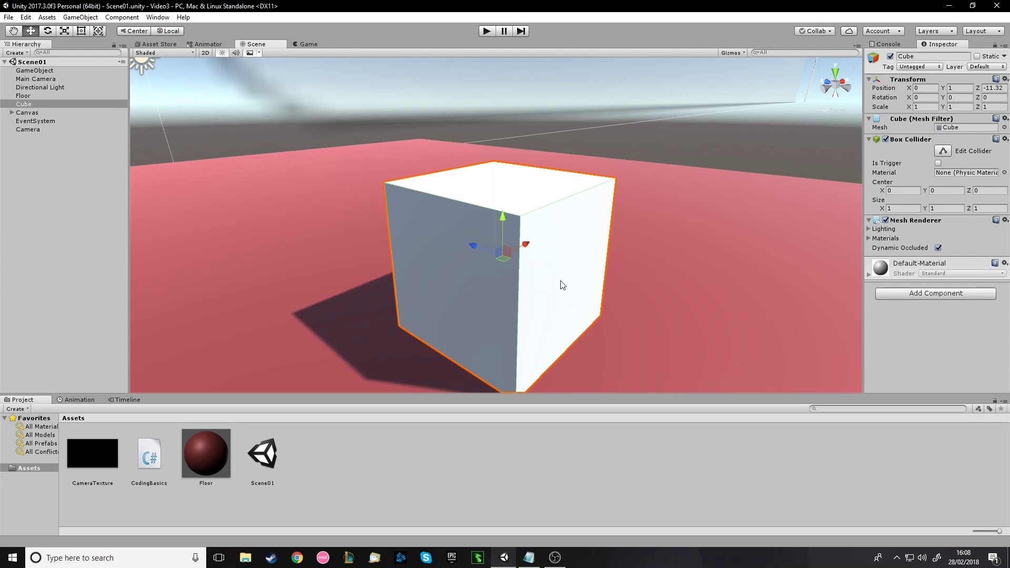
alt+right_drag(752, 233, 739, 199)
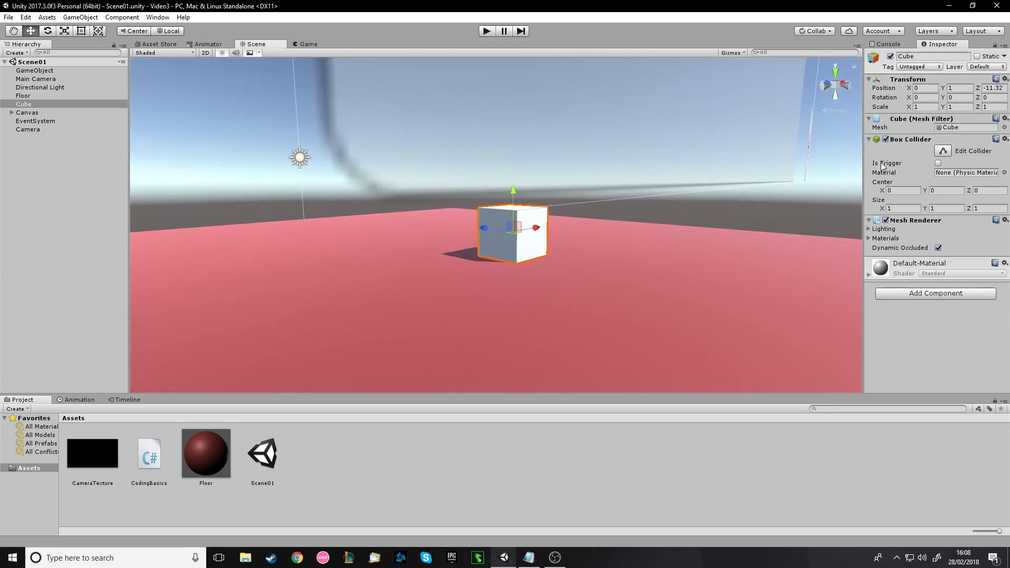
- Select the floor and examine its Box Collider and how the cube rests on it
click(598, 278)
right_drag(597, 277, 482, 295)
right_drag(421, 300, 736, 105)
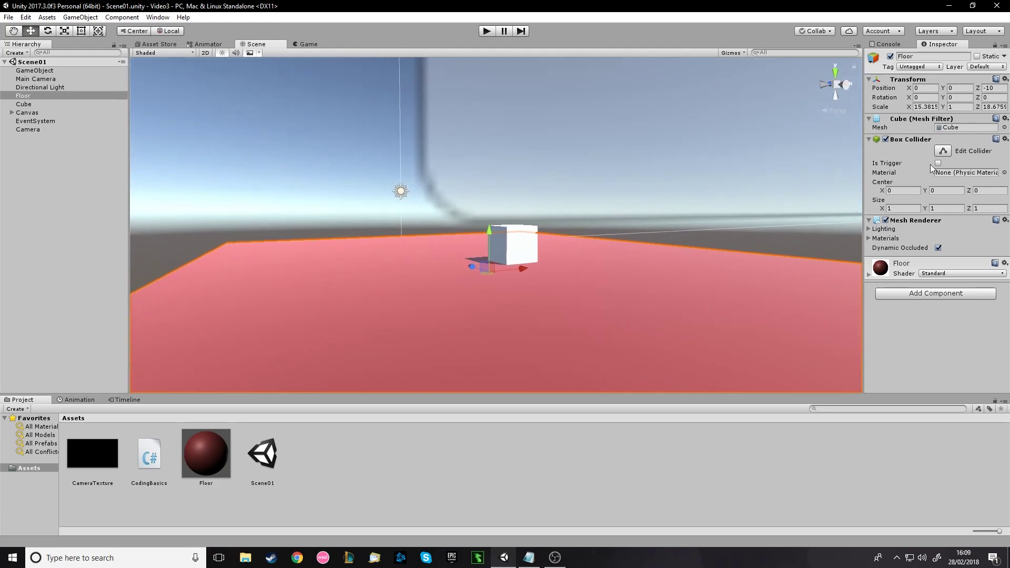
right_drag(800, 227, 674, 250)
scroll(672, 256, down, 2)
click(550, 191)
right_drag(551, 165, 711, 208)
click(680, 178)
- Add a Rigidbody component to the cube
click(510, 191)
mouse_move(510, 191)
right_down()
mouse_move(532, 210)
mouse_move(500, 177)
right_up()
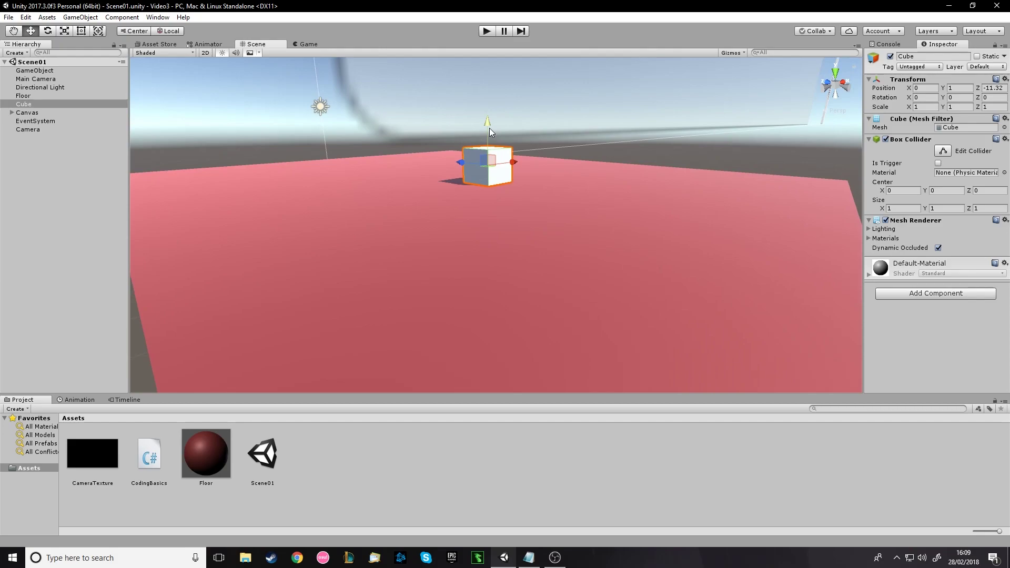
click(920, 296)
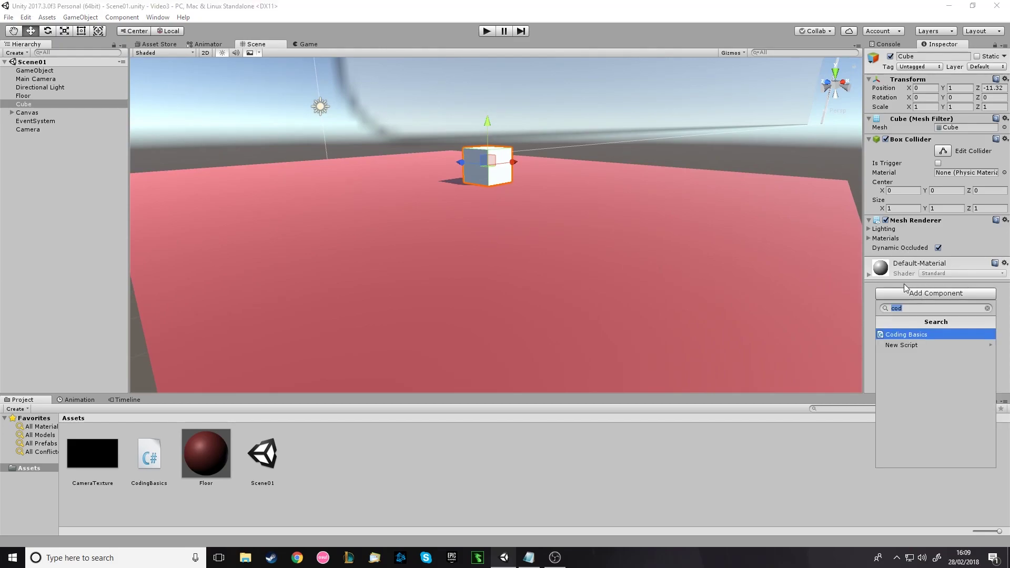
text(rigi)
click(922, 334)
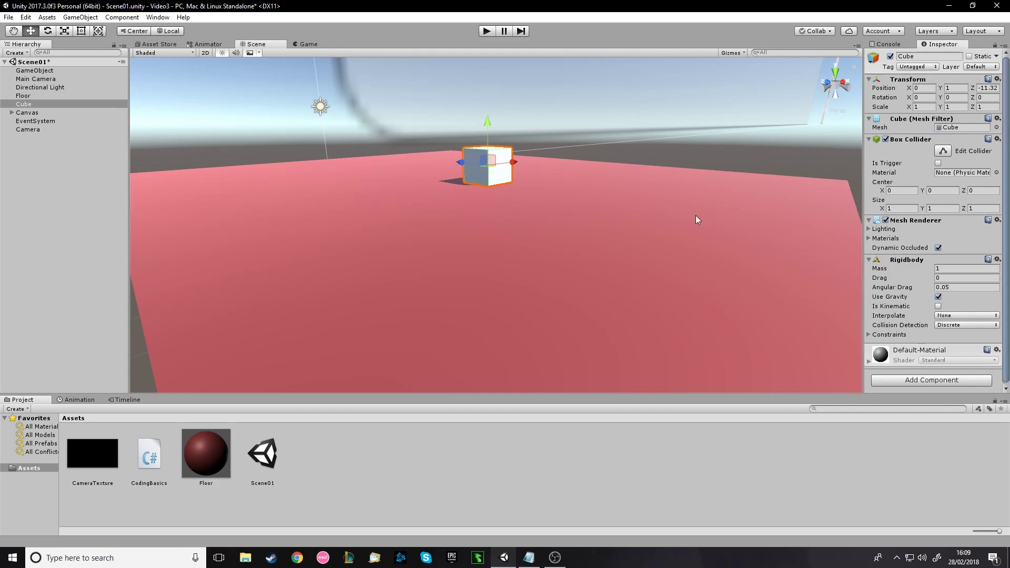
- Raise the cube to about Y 2.91 above the floor and play the scene briefly to test its fall
right_drag(624, 200, 611, 183)
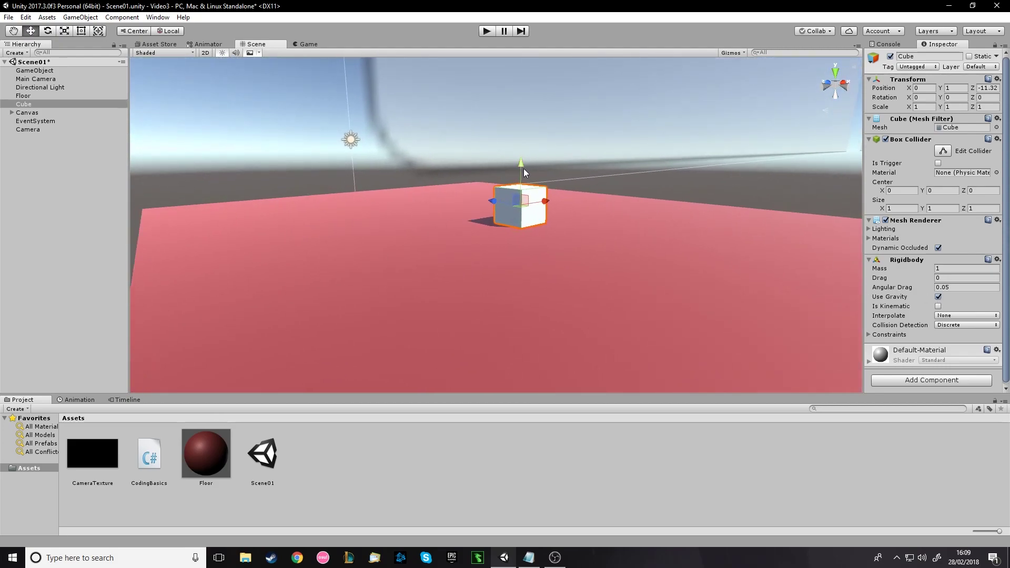
drag(522, 168, 520, 101)
click(486, 32)
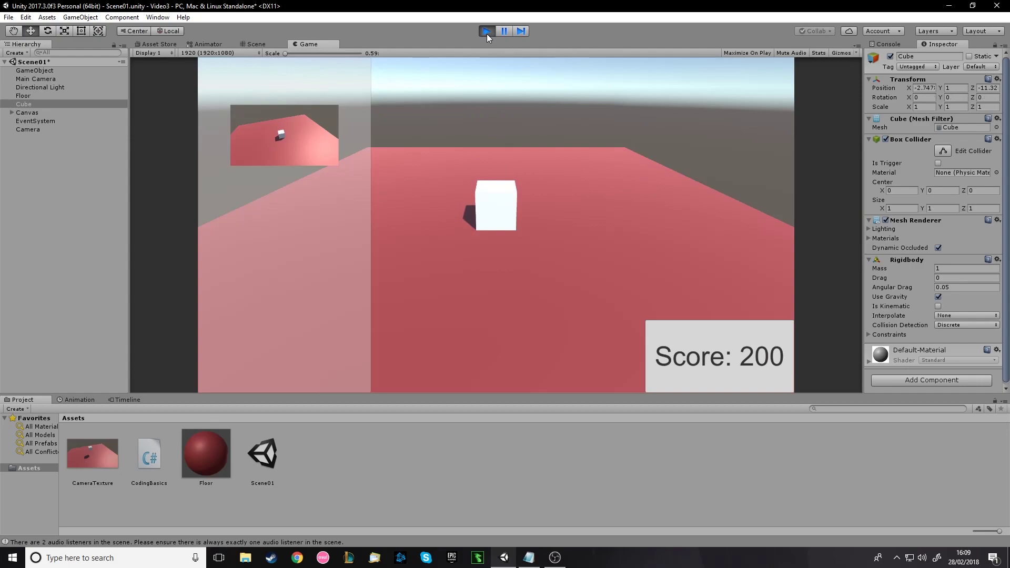
click(483, 32)
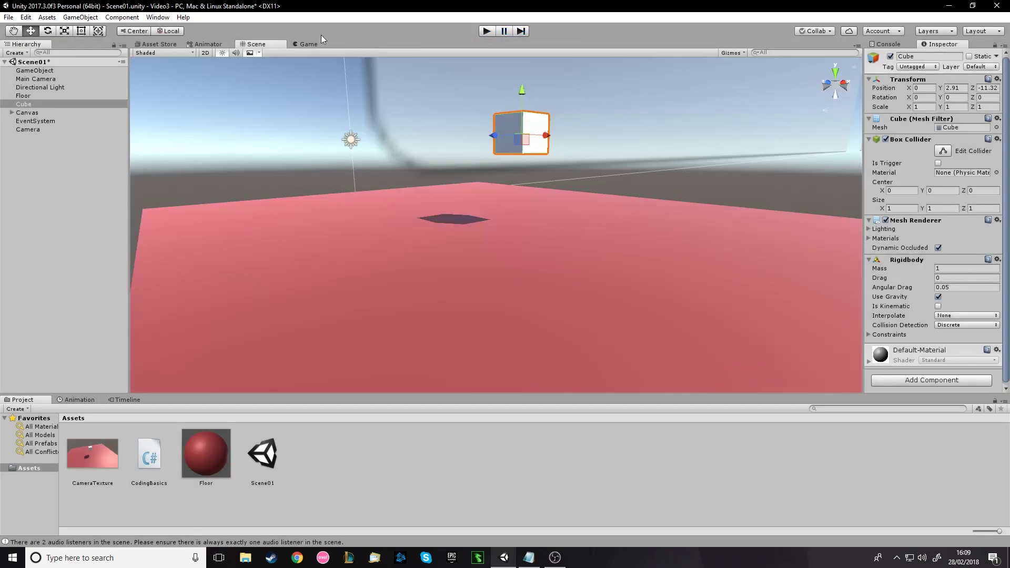
- Set the cube's Y position to 1
drag(515, 96, 722, 128)
click(956, 87)
text(1)
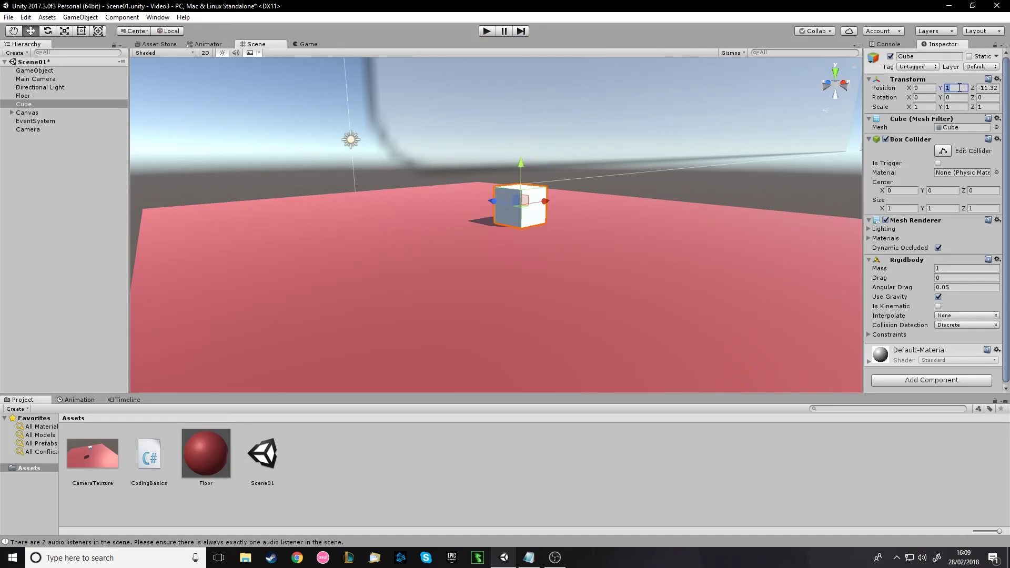
- Collapse the cube's Rigidbody, Mesh Renderer and Box Collider component details
right_drag(489, 226, 657, 231)
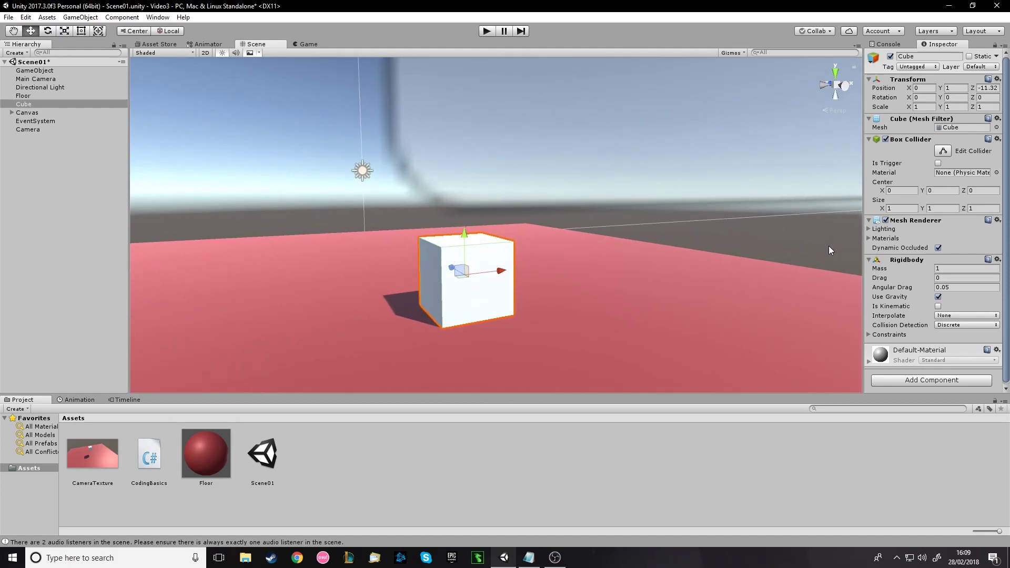
click(870, 260)
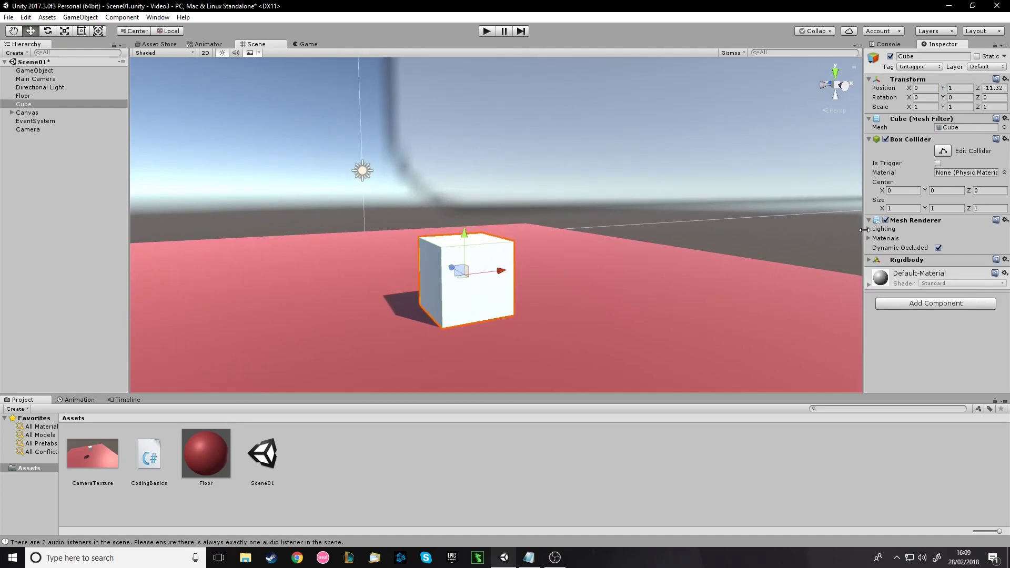
click(869, 220)
click(869, 140)
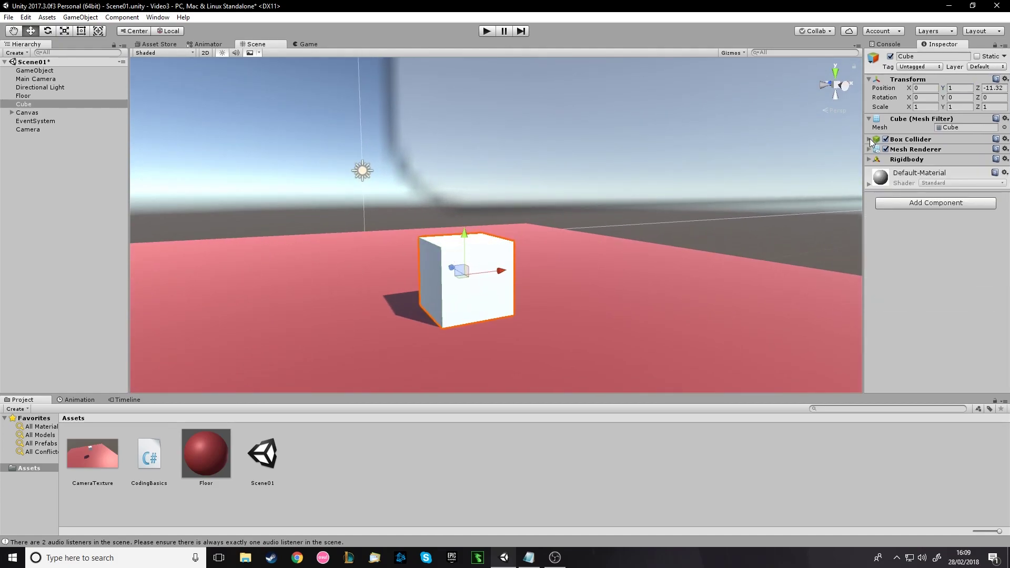
- Add an Animator component to the cube
click(916, 202)
key(BackSpace)
text(anima)
key(Down)
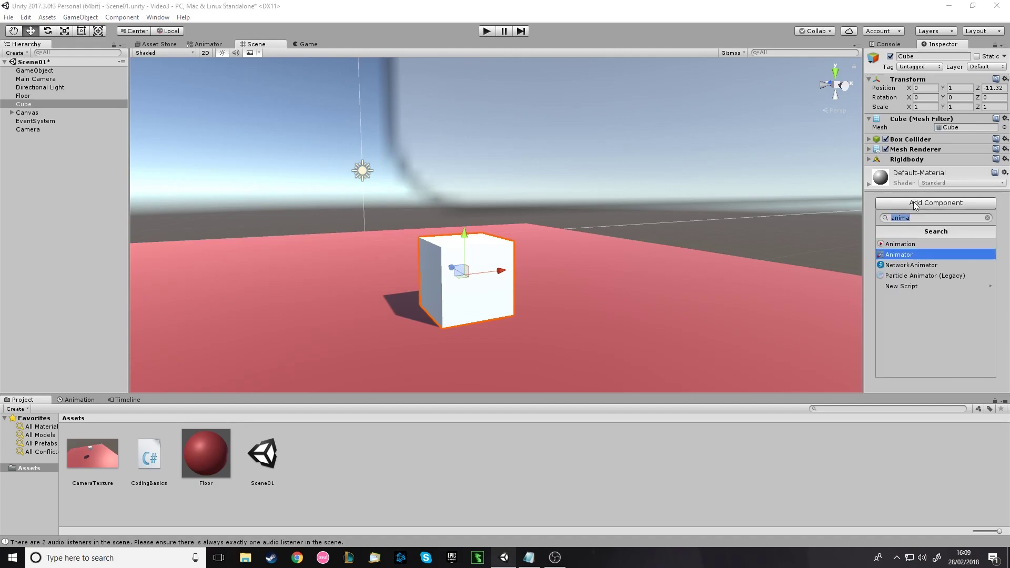
key(Return)
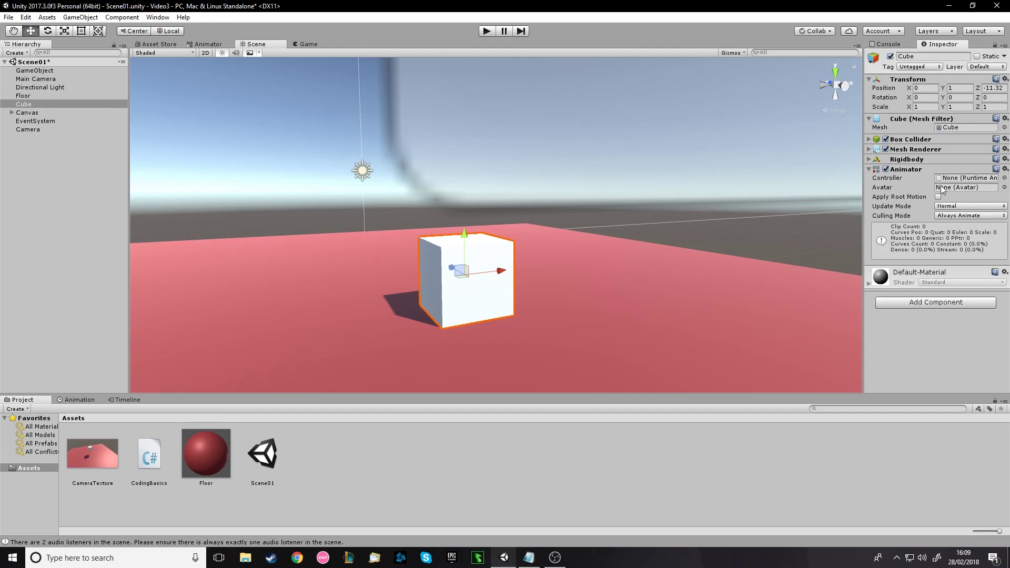
- Create an Animator Controller in the Assets folder and name it CubeAnimation
right_click(314, 464)
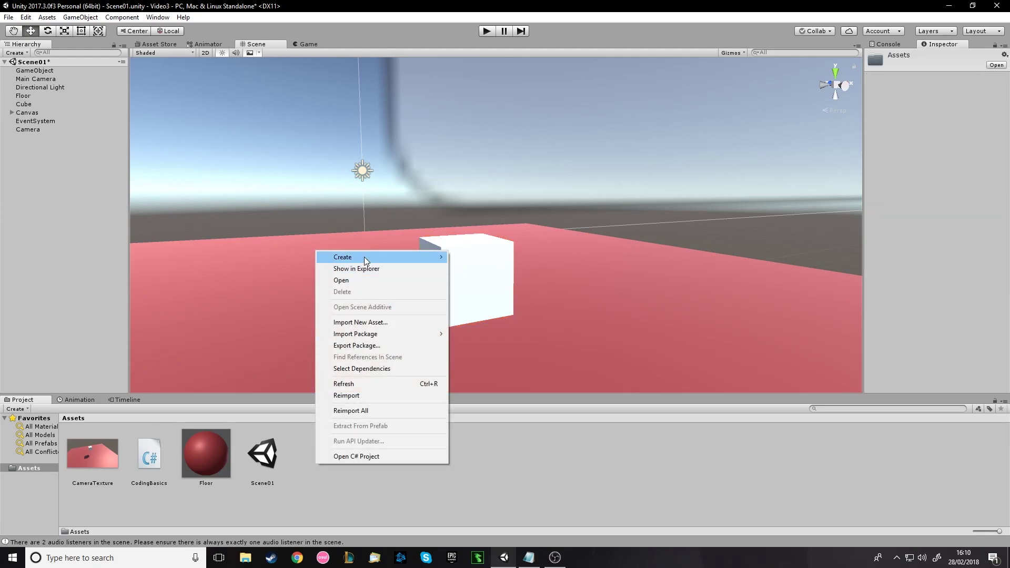
mouse_move(364, 257)
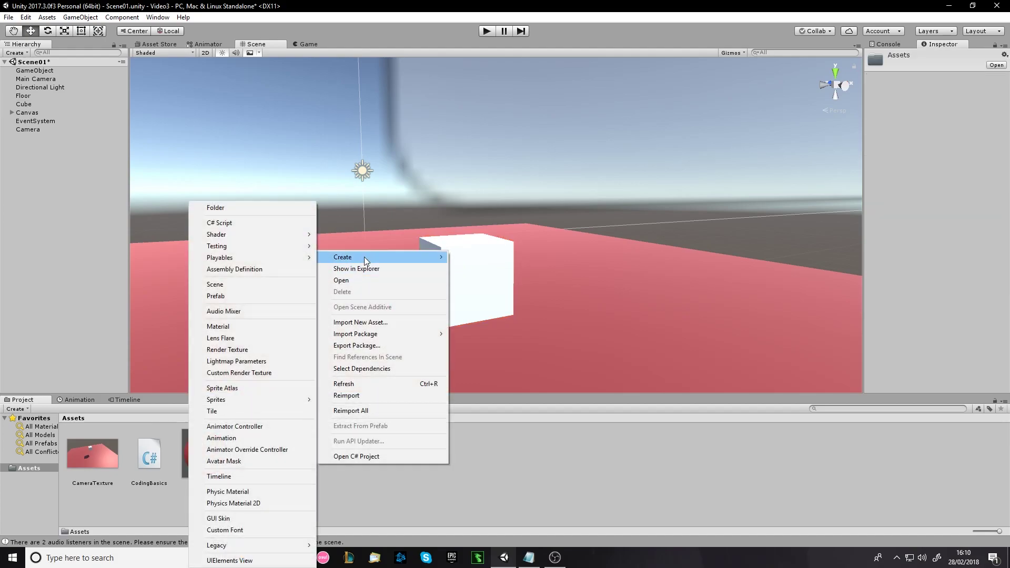
click(257, 432)
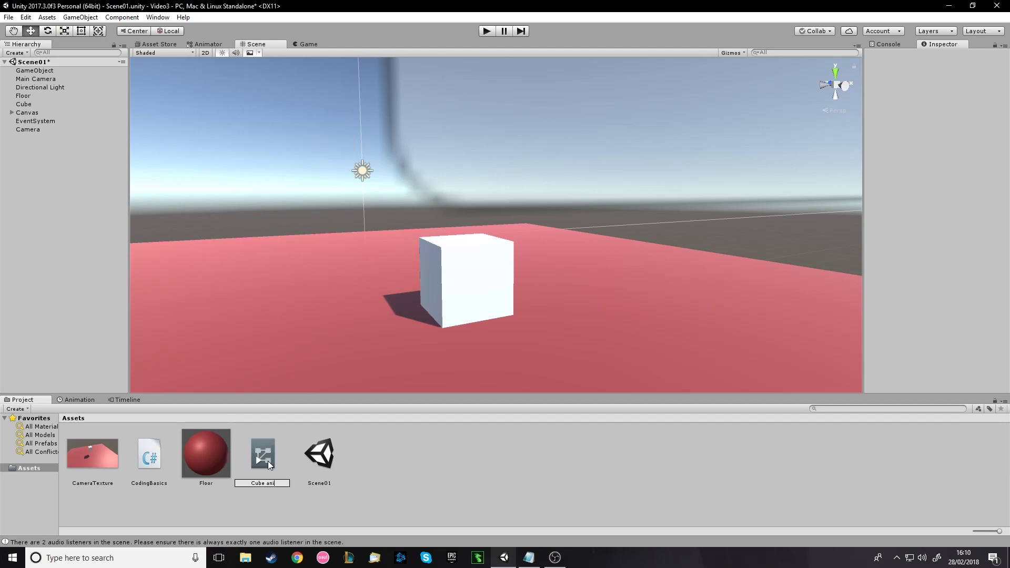
text(ion)
key(Return)
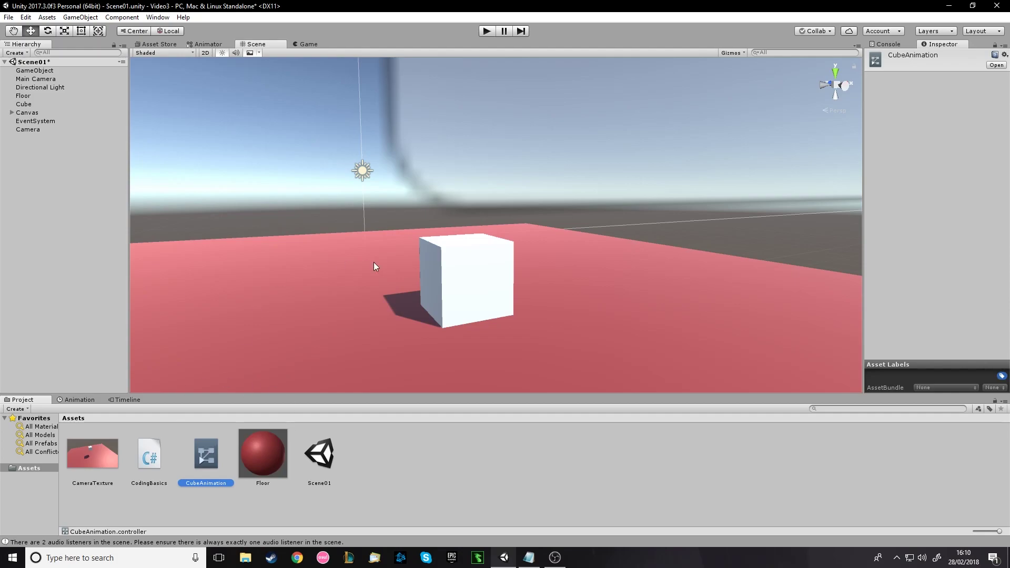
- Assign the CubeAnimation controller to the cube's Animator and check the available controllers
click(492, 266)
drag(206, 457, 459, 295)
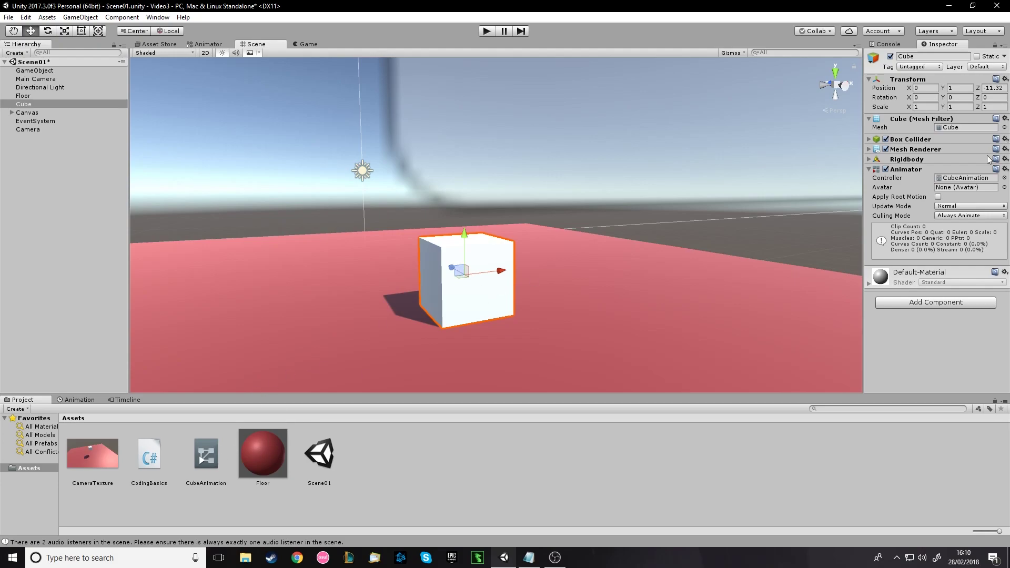
click(1005, 178)
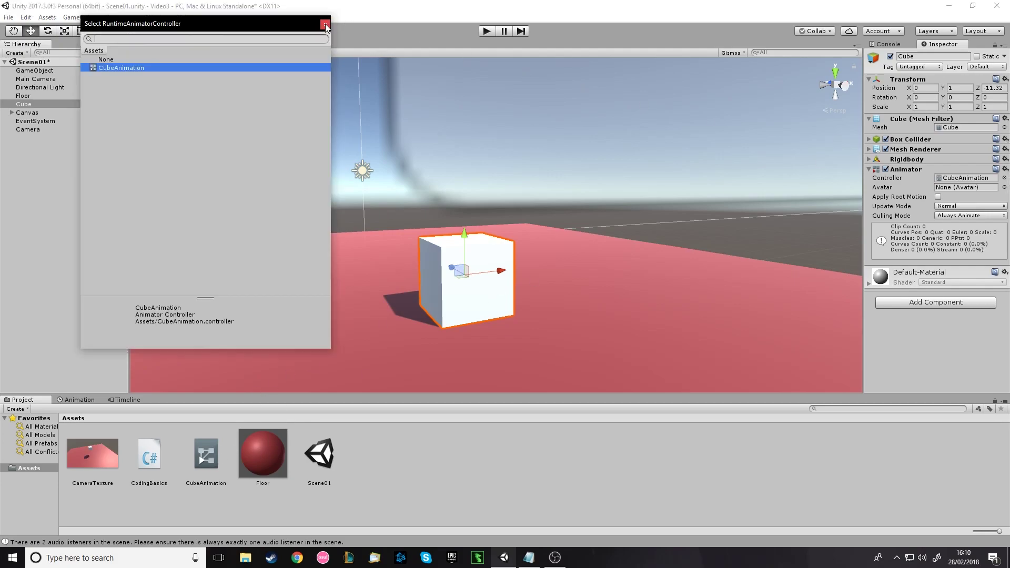
click(325, 24)
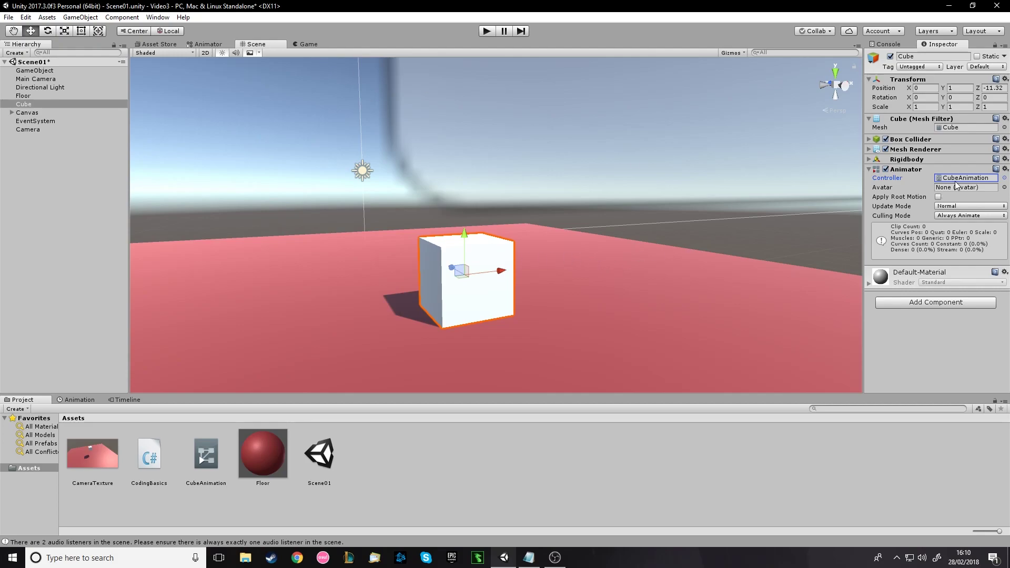
- Examine the CubeAnimation state graph and its Entry state, and return to the cube in the scene
click(213, 44)
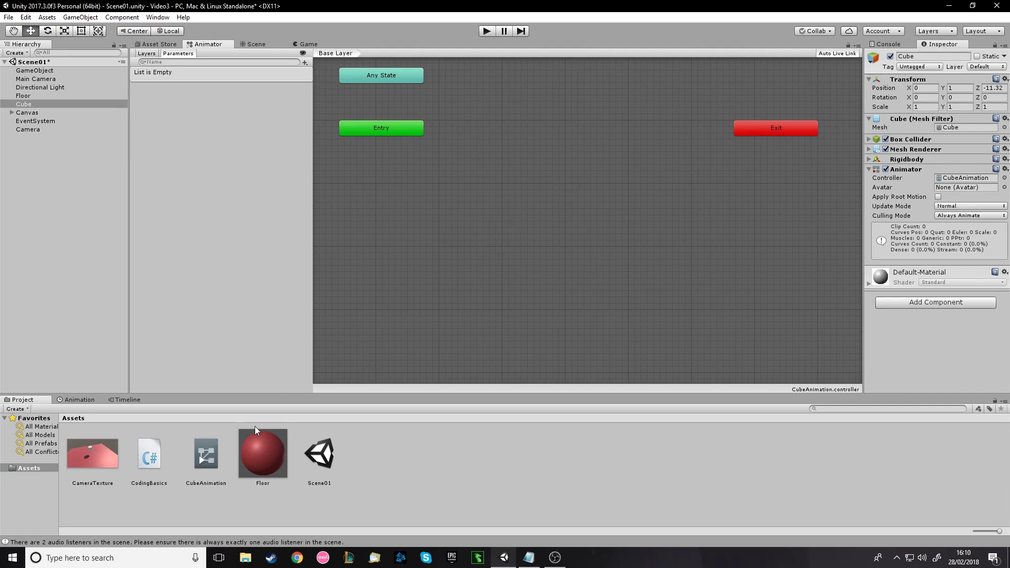
click(389, 129)
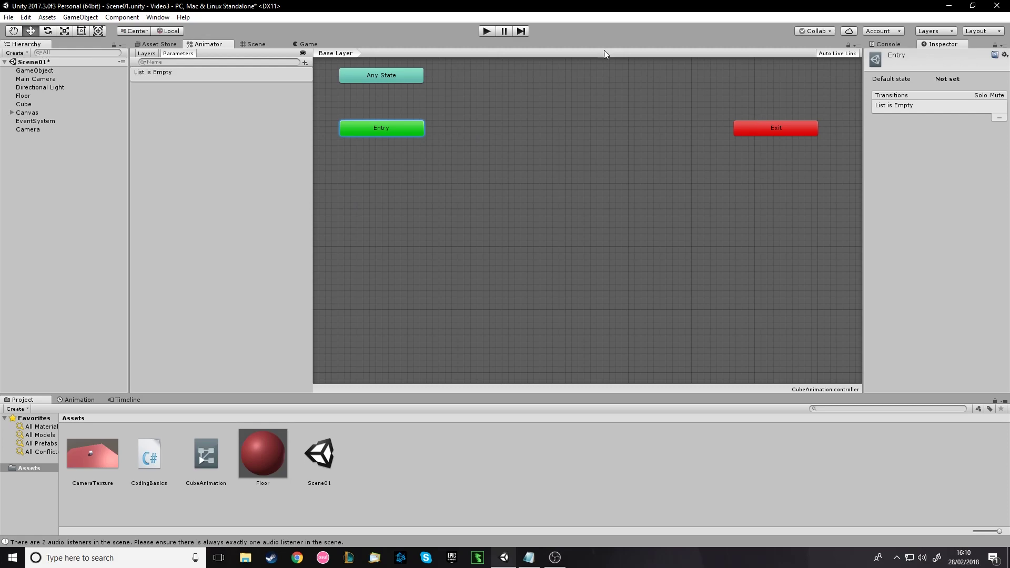
right_click(517, 58)
click(574, 178)
click(274, 44)
alt+drag(582, 247, 671, 286)
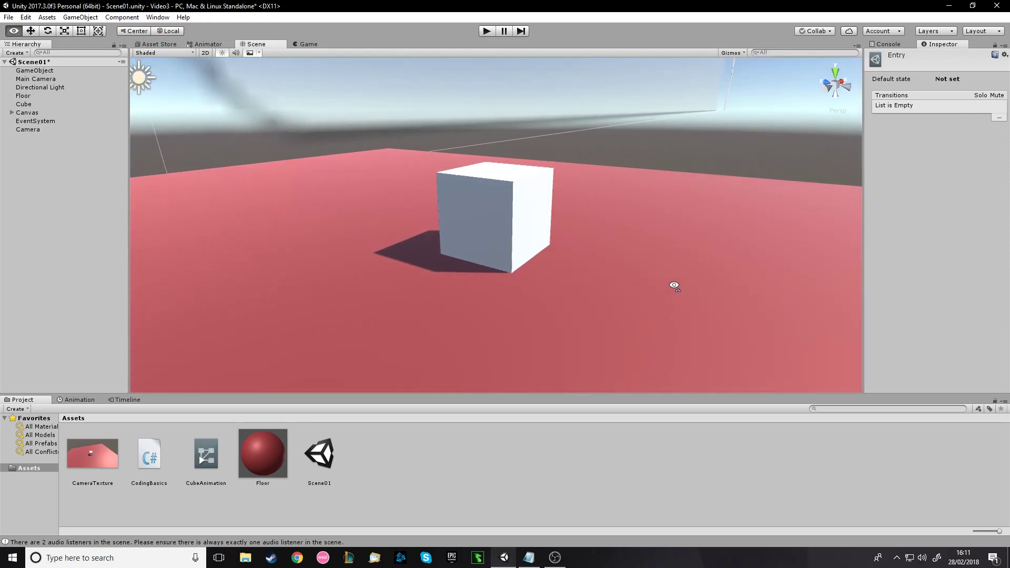
click(508, 226)
alt+drag(638, 236, 557, 234)
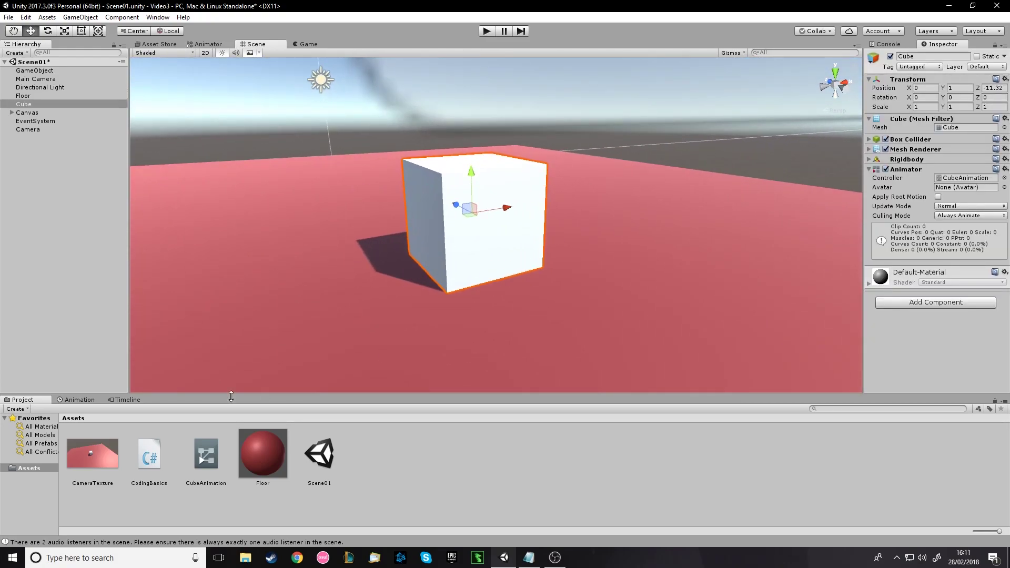
- Create an animation clip in the Assets folder and name it Idle
right_click(364, 459)
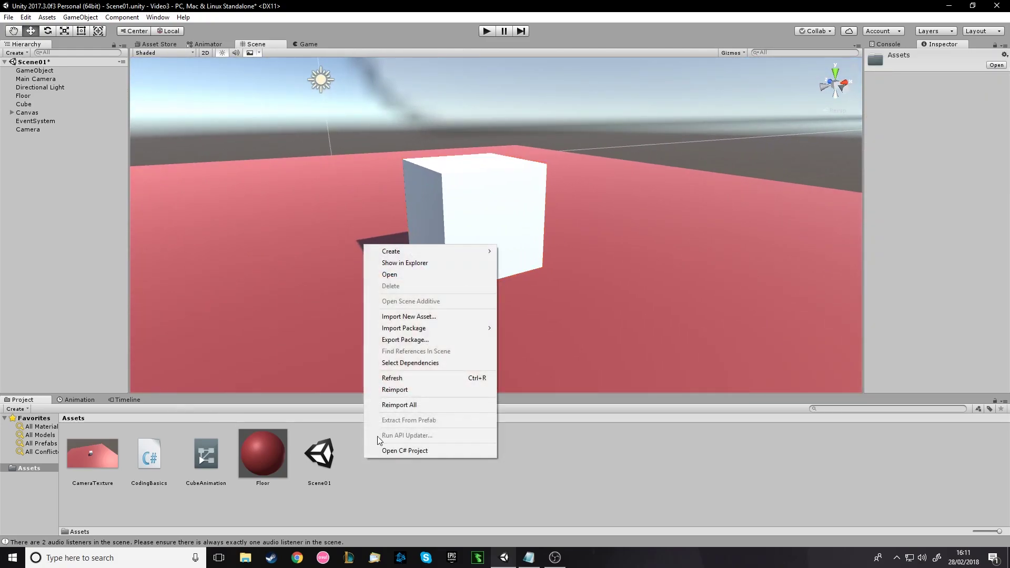
mouse_move(449, 248)
click(295, 436)
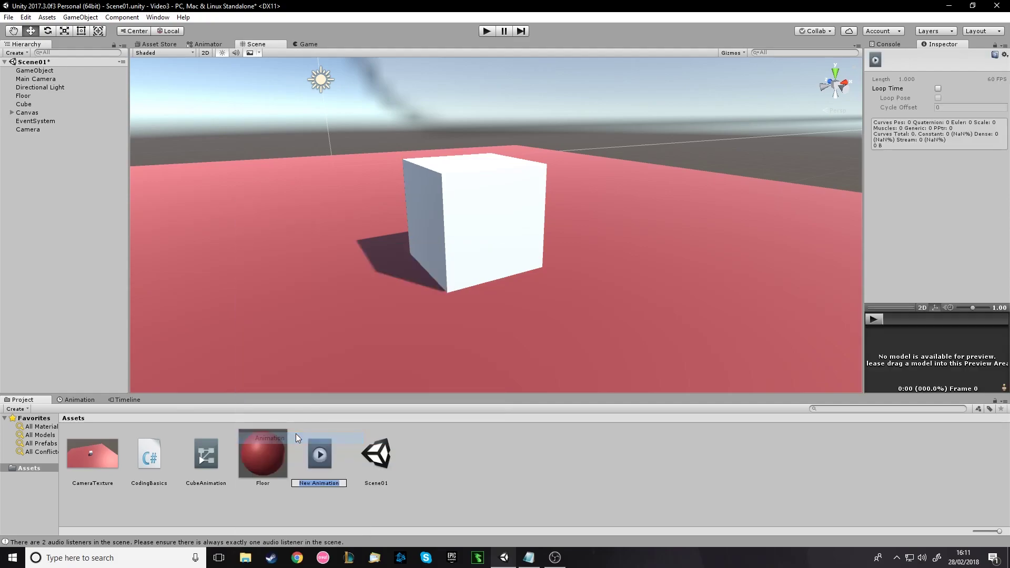
text(Idle)
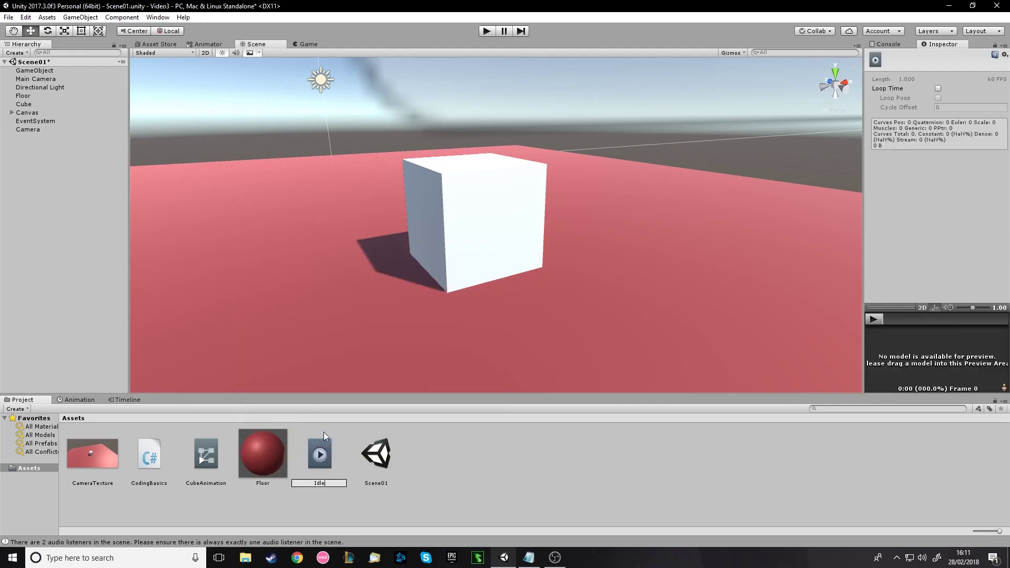
key(Return)
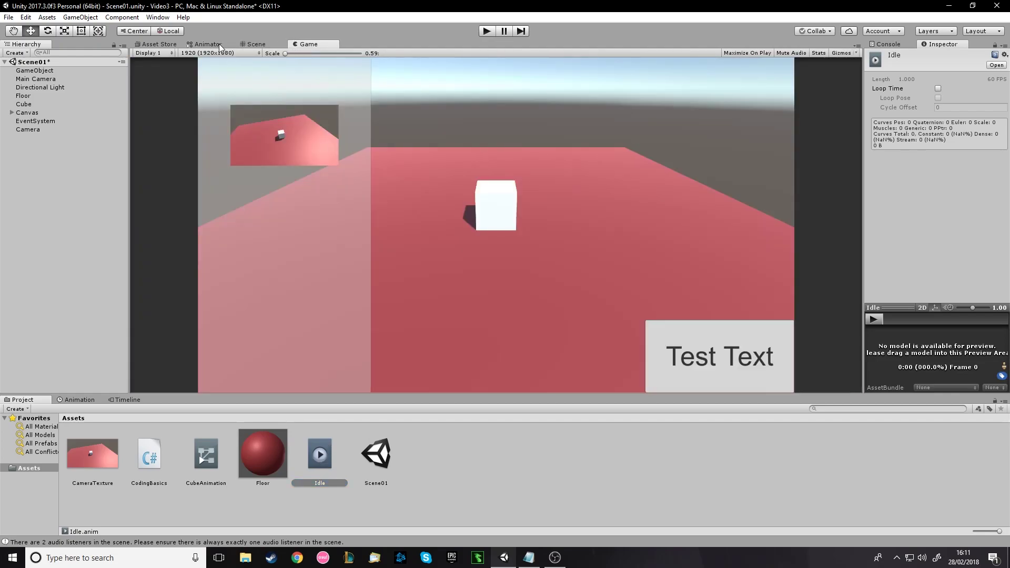
- Add the Idle clip as a state below Entry in the CubeAnimation graph, and inspect the Entry and Idle states
click(254, 45)
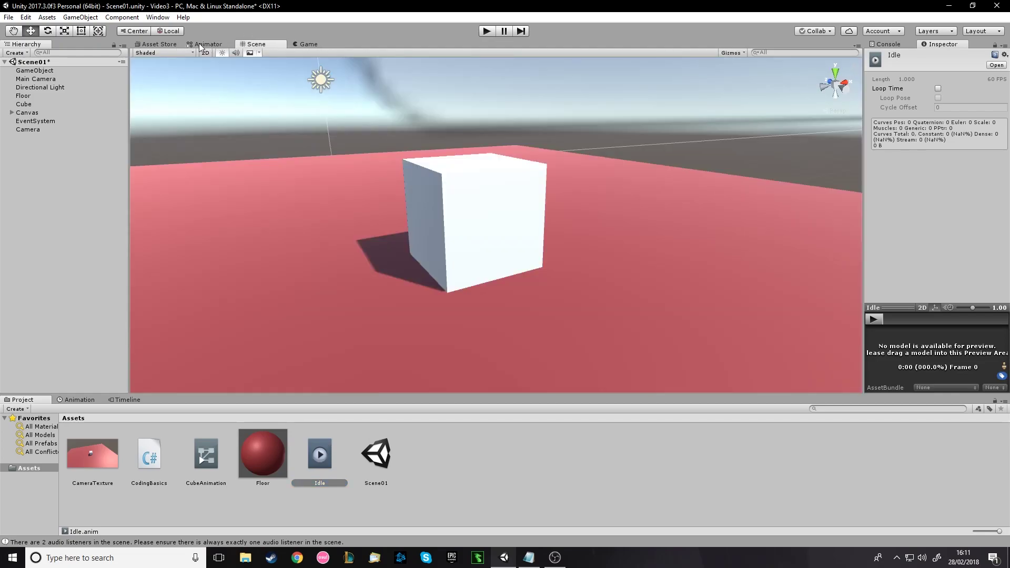
click(218, 47)
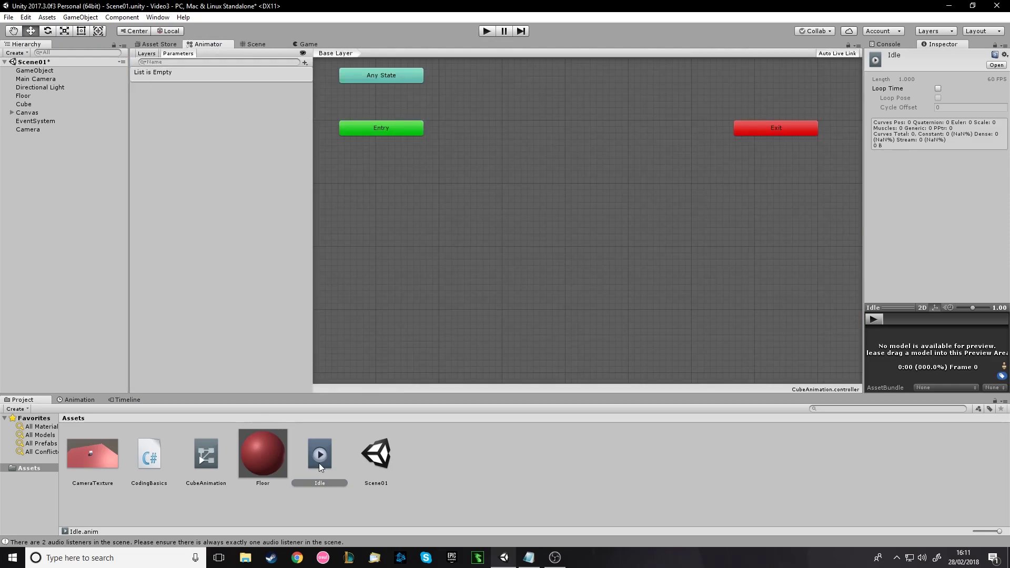
drag(320, 454, 395, 194)
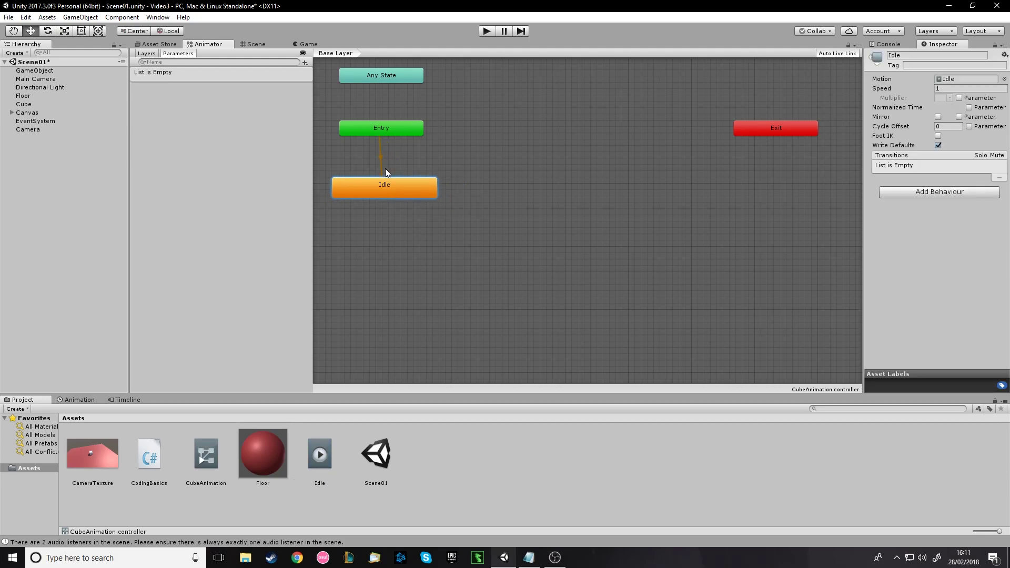
click(393, 130)
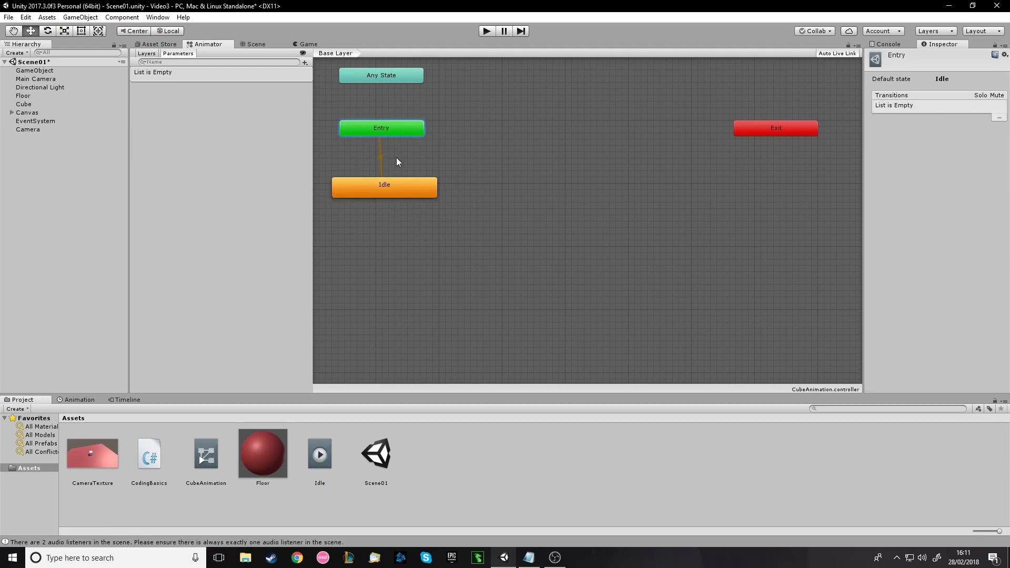
click(398, 184)
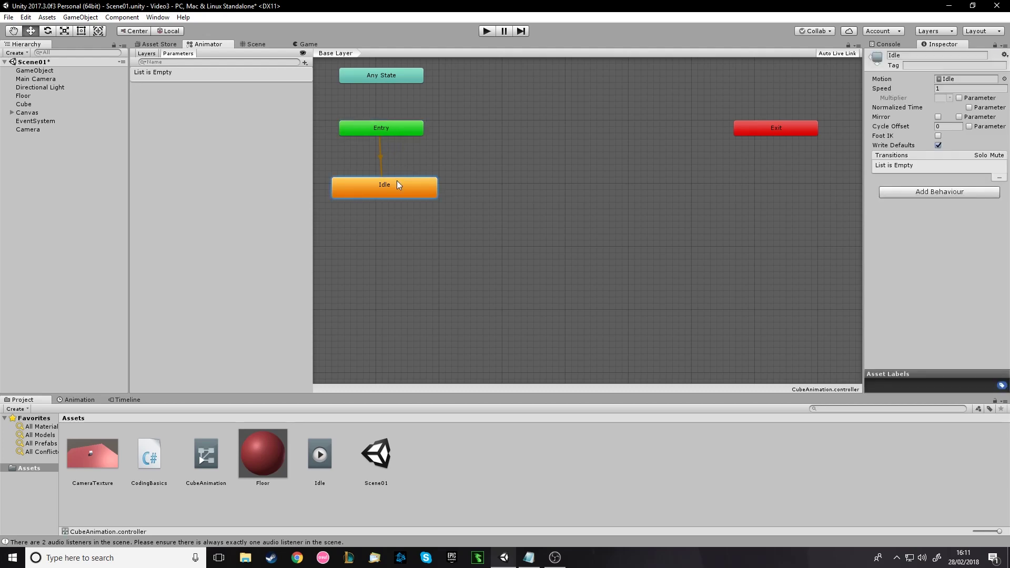
- Enable Loop Time on the Idle animation clip and return to the scene view
click(318, 468)
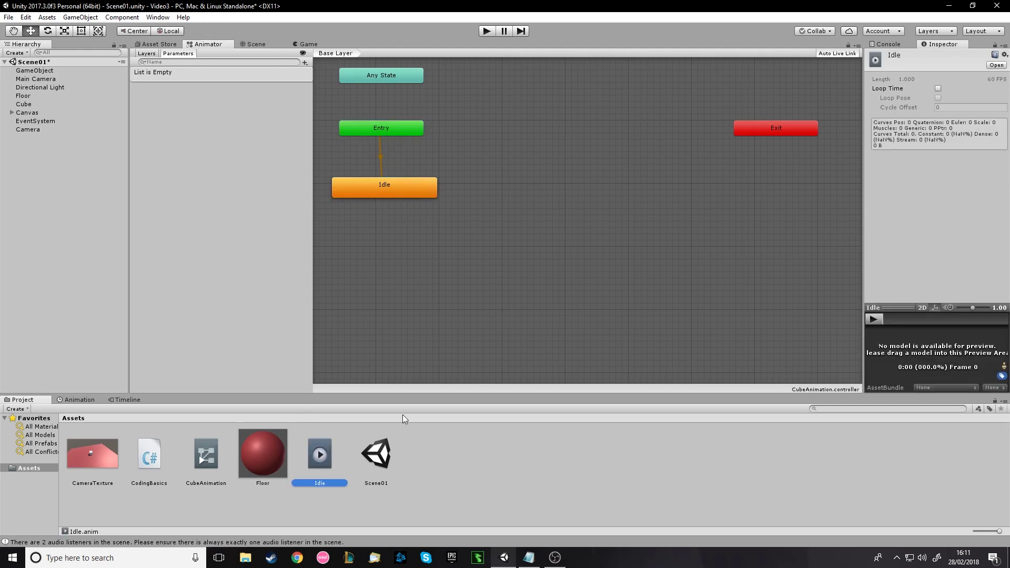
click(939, 88)
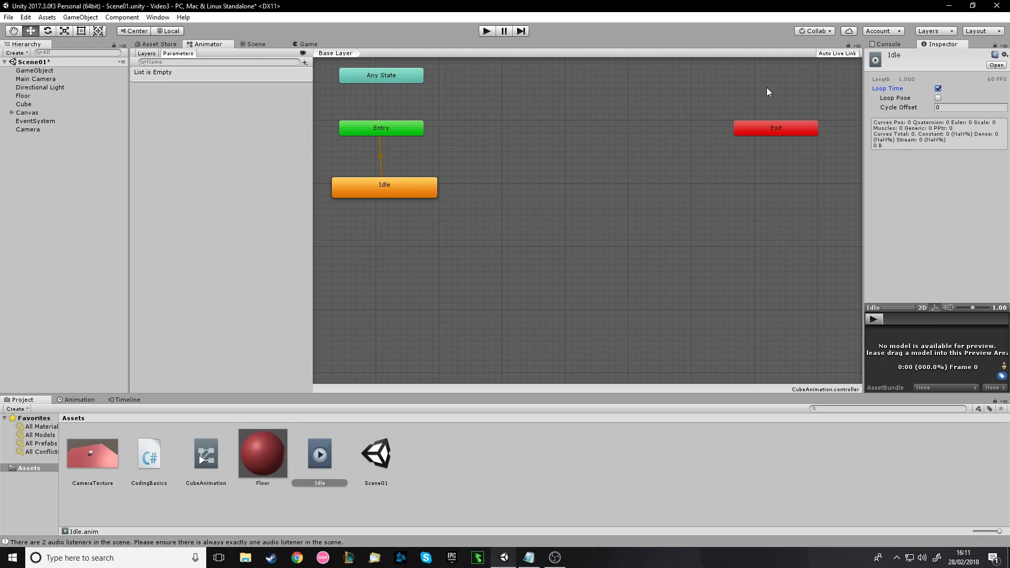
click(301, 42)
click(248, 43)
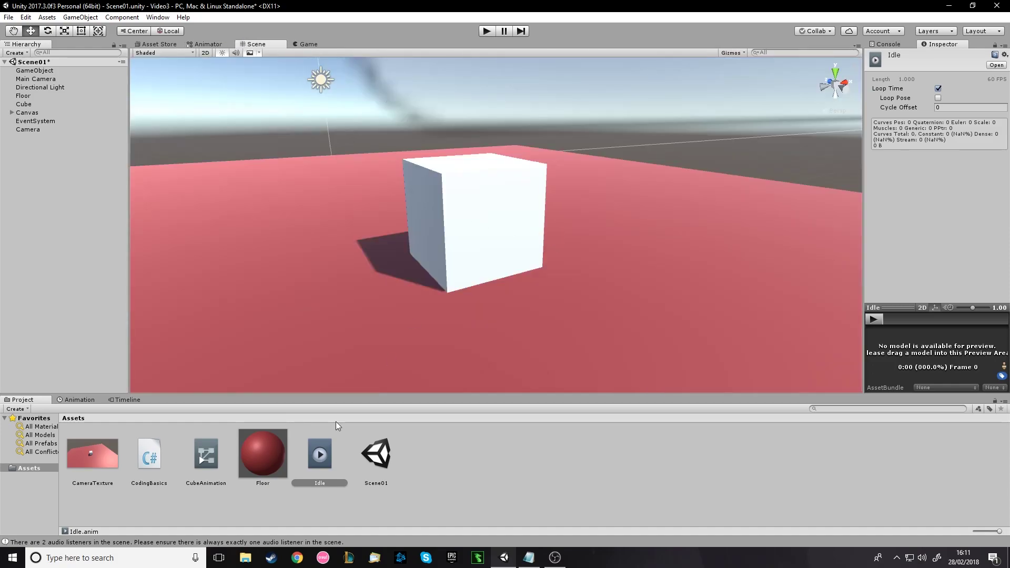
- Add the cube's Transform Position and Rotation properties to the Idle clip in the Animation window
click(83, 400)
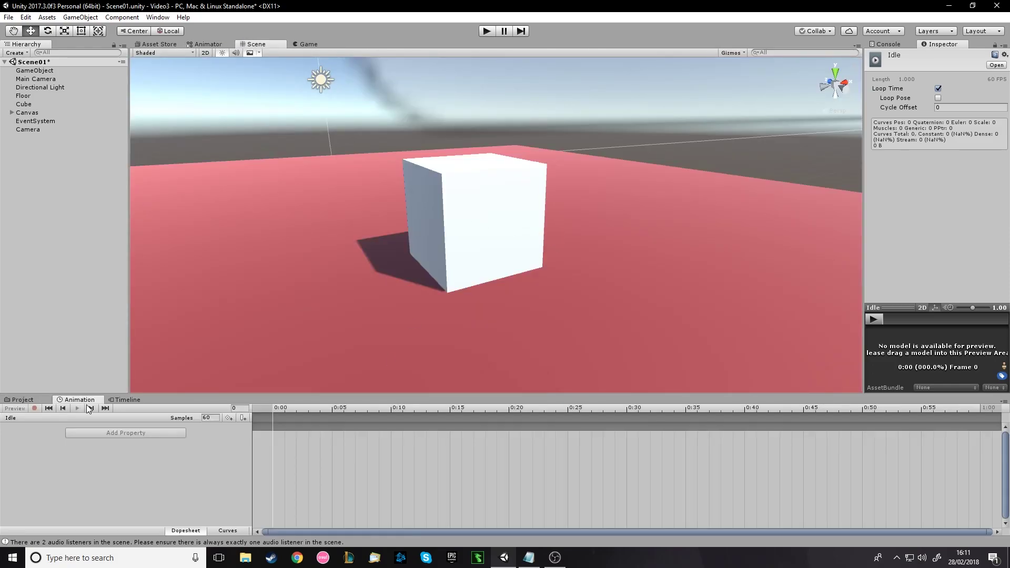
click(152, 19)
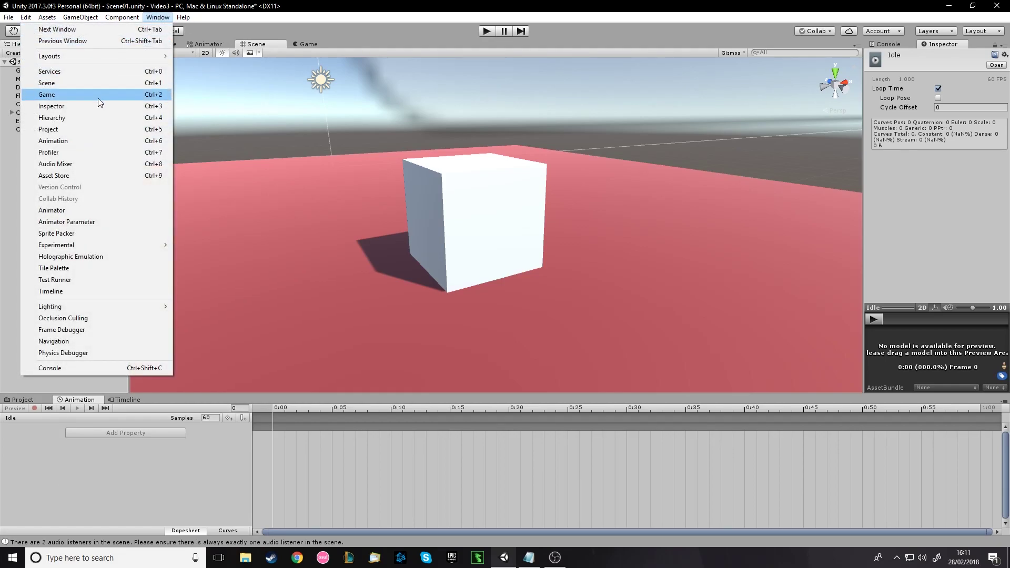
click(68, 140)
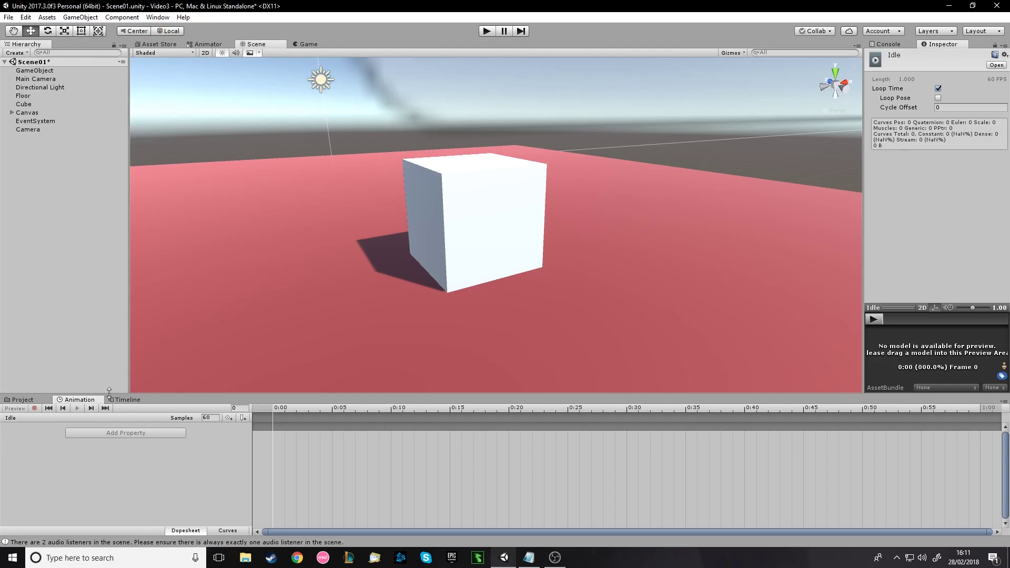
click(24, 104)
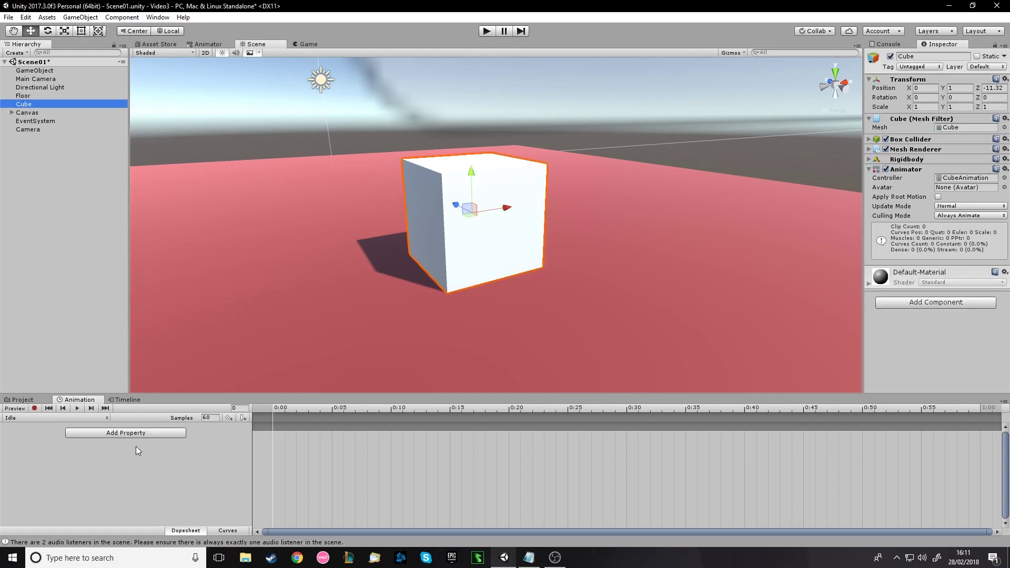
click(125, 433)
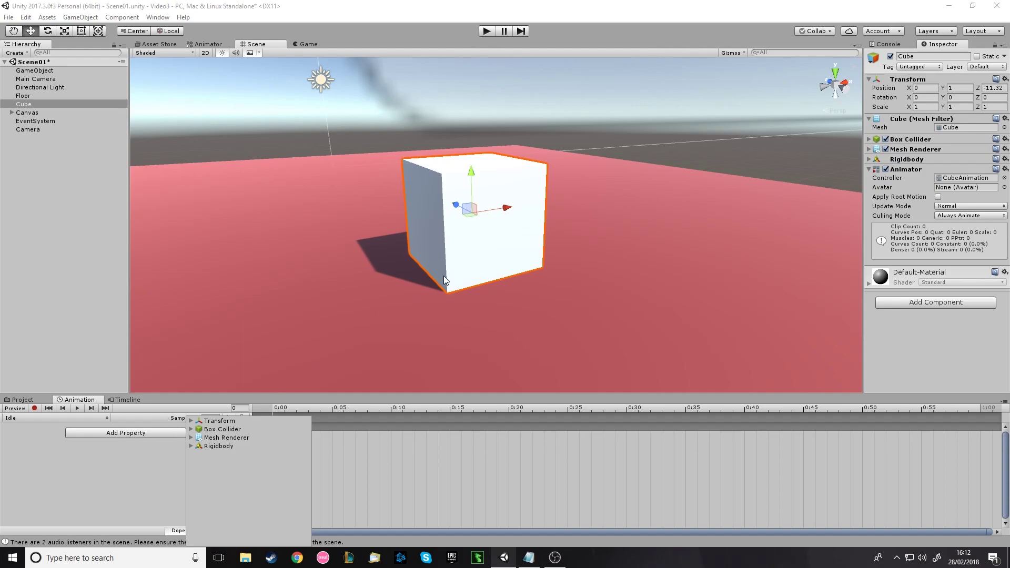
click(192, 421)
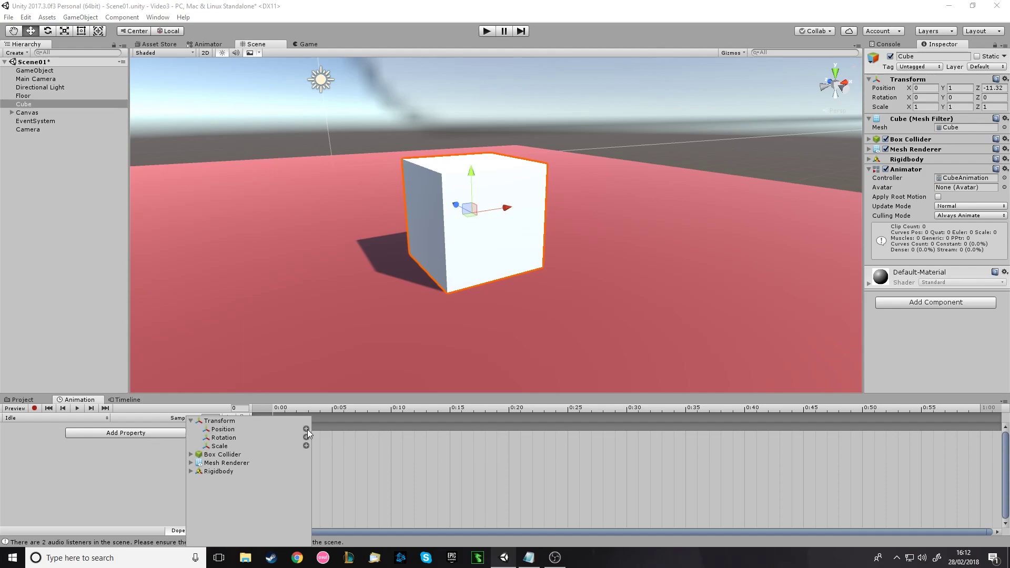
click(307, 429)
click(137, 450)
click(190, 420)
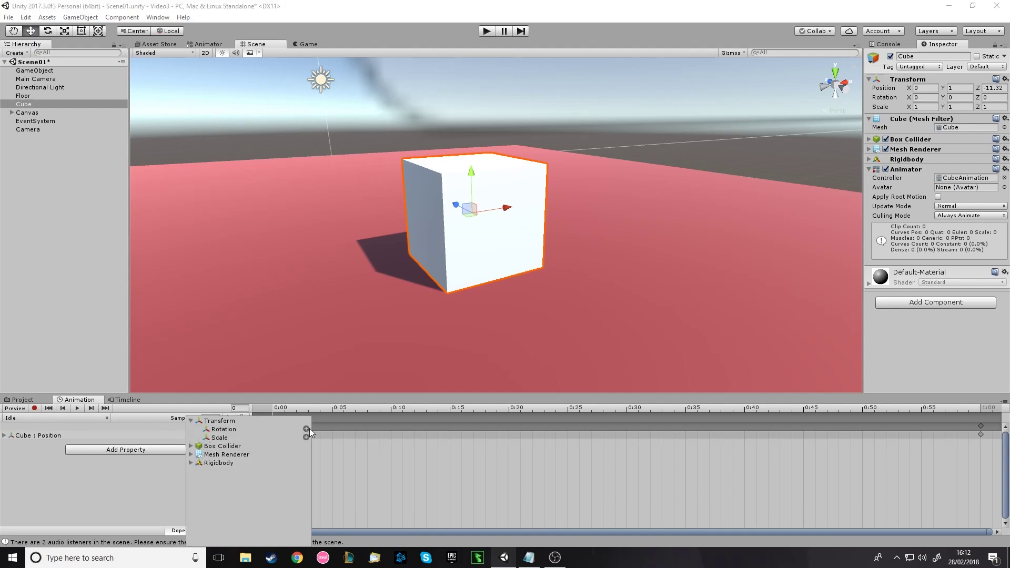
click(309, 429)
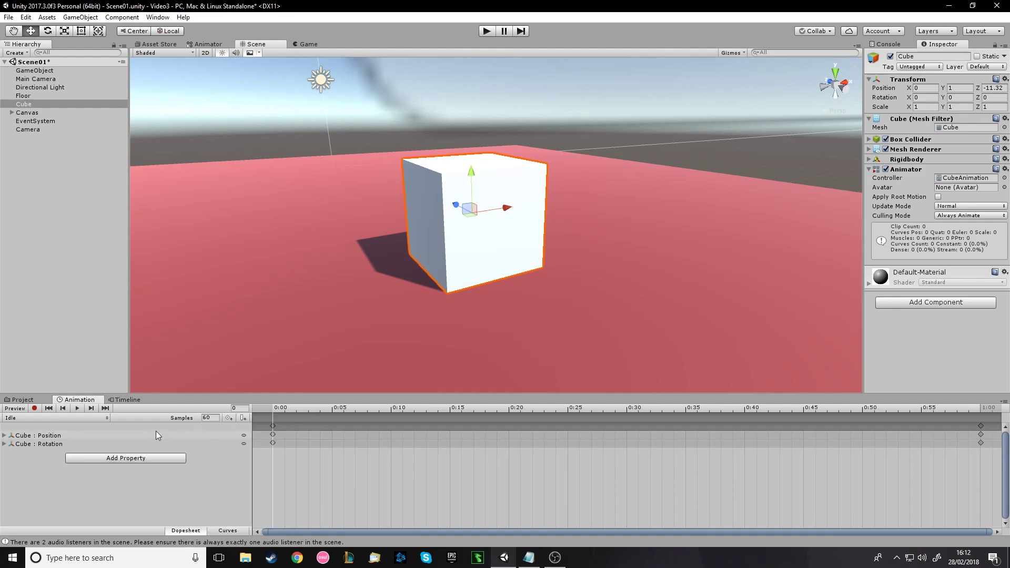
- Preview the Idle clip by scrubbing its timeline between 0:00 and 1:00
click(277, 409)
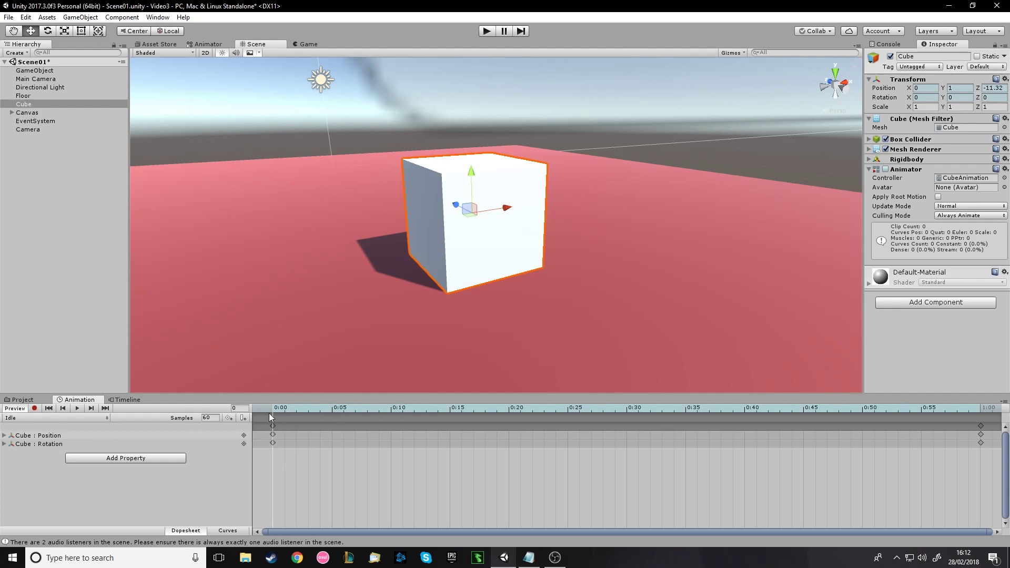
click(208, 419)
drag(295, 407, 976, 409)
drag(981, 412, 232, 413)
click(226, 456)
key(space)
drag(301, 409, 169, 412)
click(33, 417)
click(45, 445)
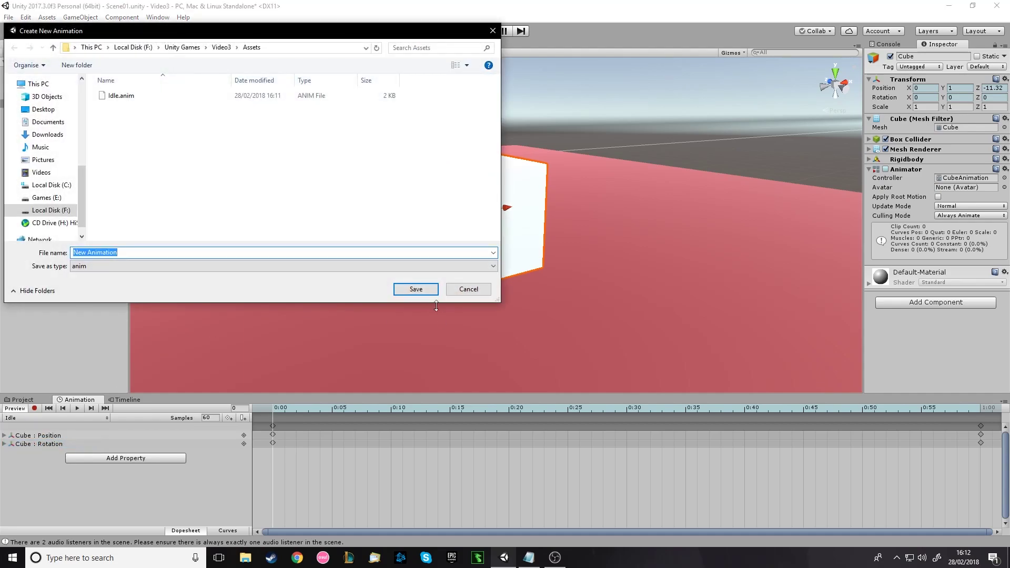
click(474, 288)
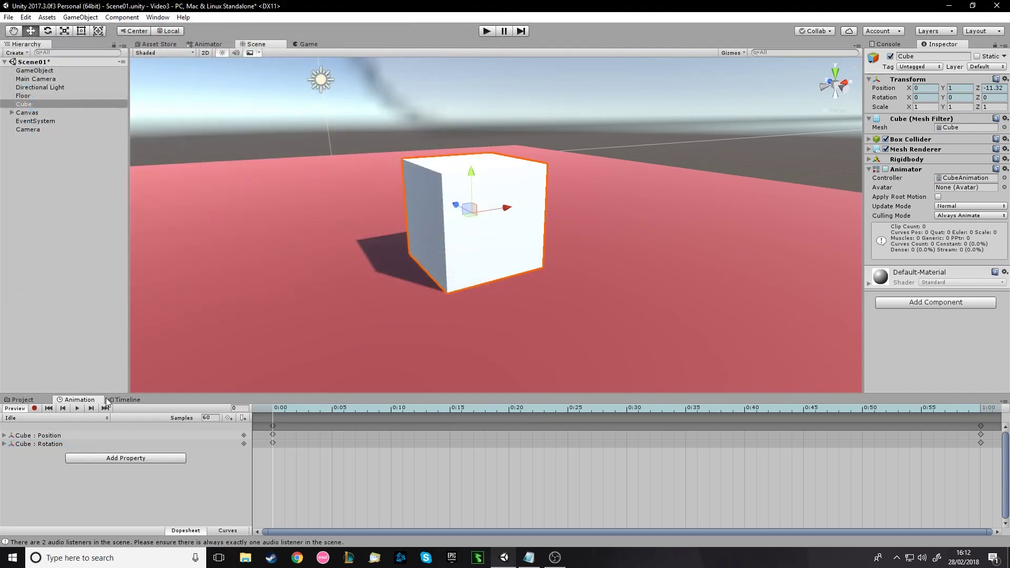
- Create an animation clip in the Assets folder and name it Move Up
click(27, 397)
right_click(449, 475)
mouse_move(522, 270)
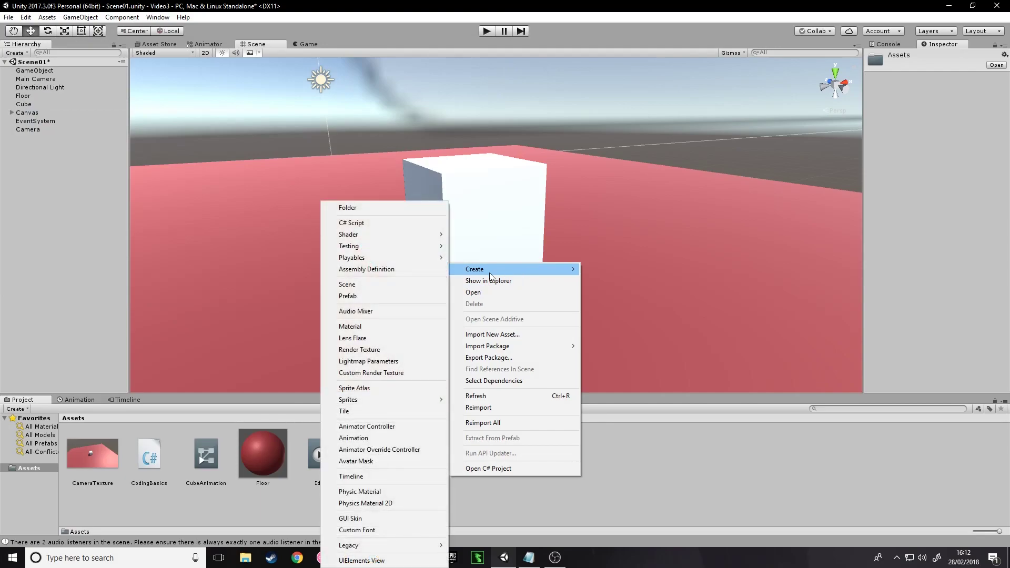
click(366, 438)
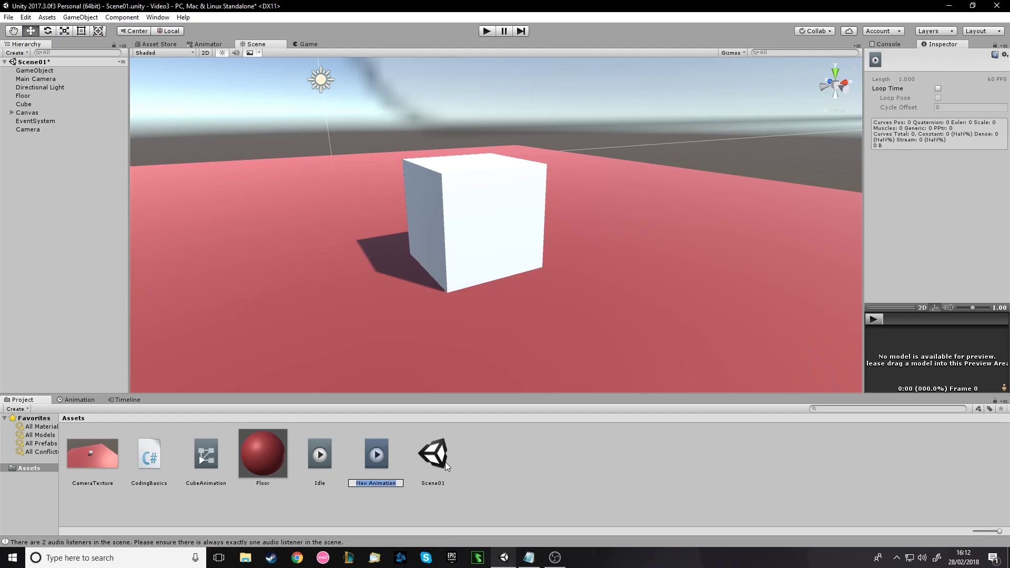
text(Move Up)
key(Return)
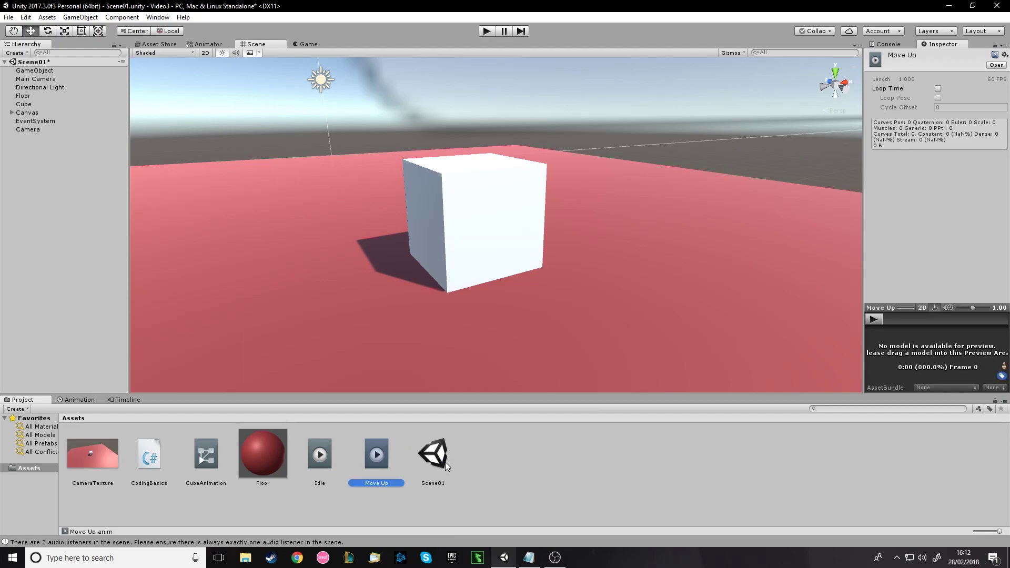
- Create another animation clip in the Assets folder and name it Move Right
right_click(474, 462)
mouse_move(521, 258)
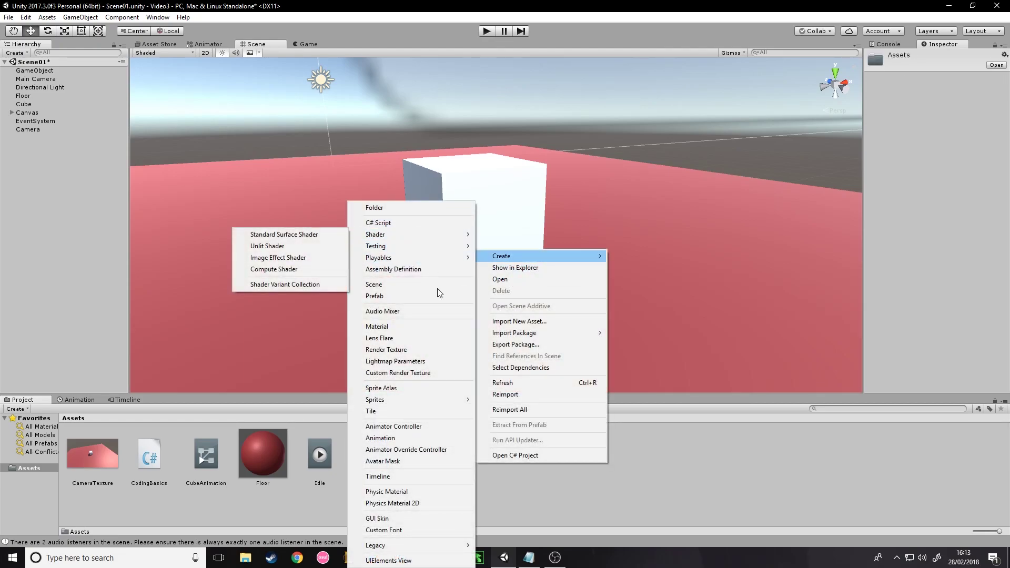
click(410, 437)
text(M)
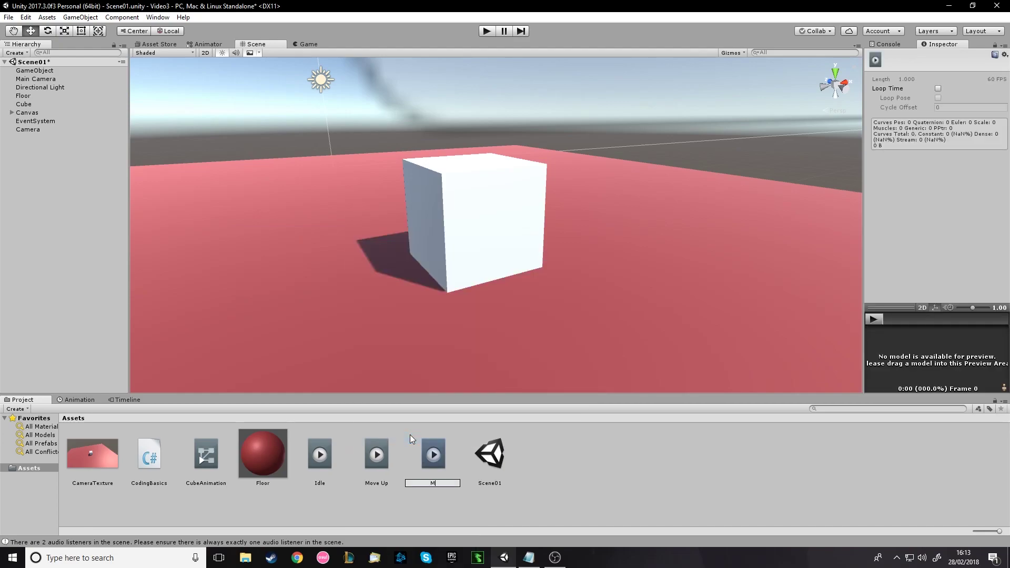
text(ove Right)
key(Return)
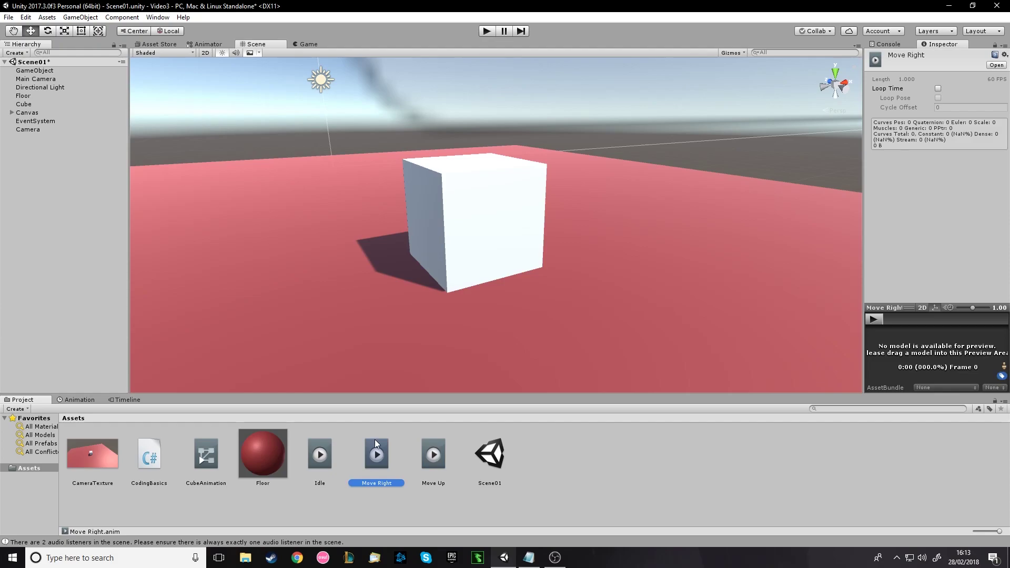
- Add the Move Right and Move Up clips as side-by-side states below Idle in the CubeAnimation graph
click(305, 44)
click(246, 43)
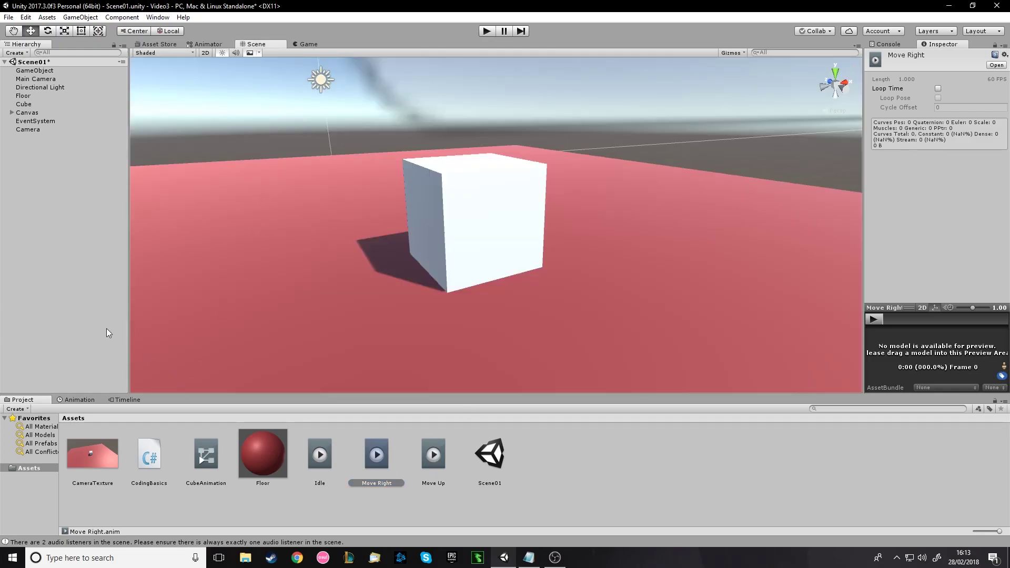
click(205, 44)
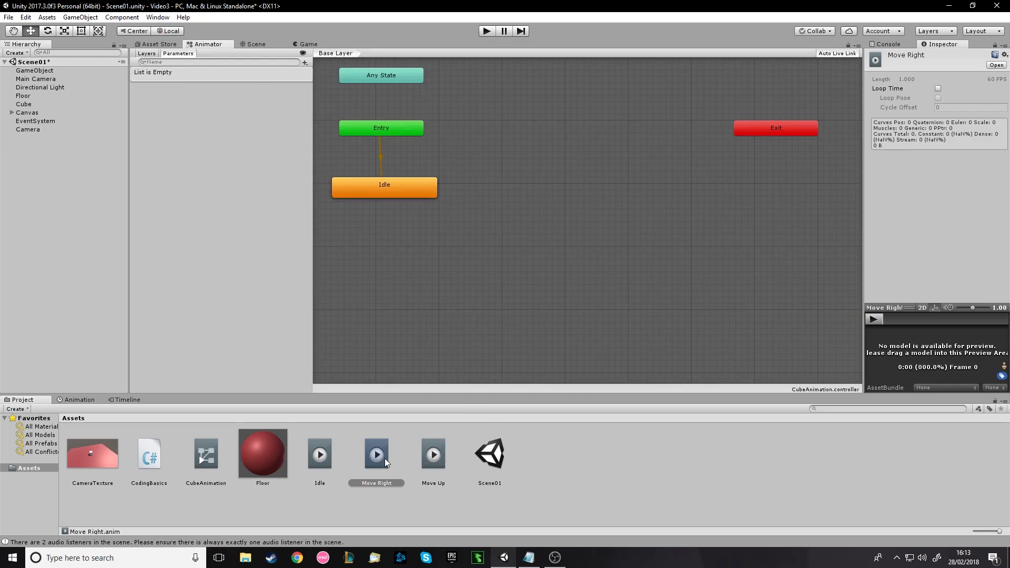
drag(371, 463, 402, 263)
drag(433, 454, 538, 264)
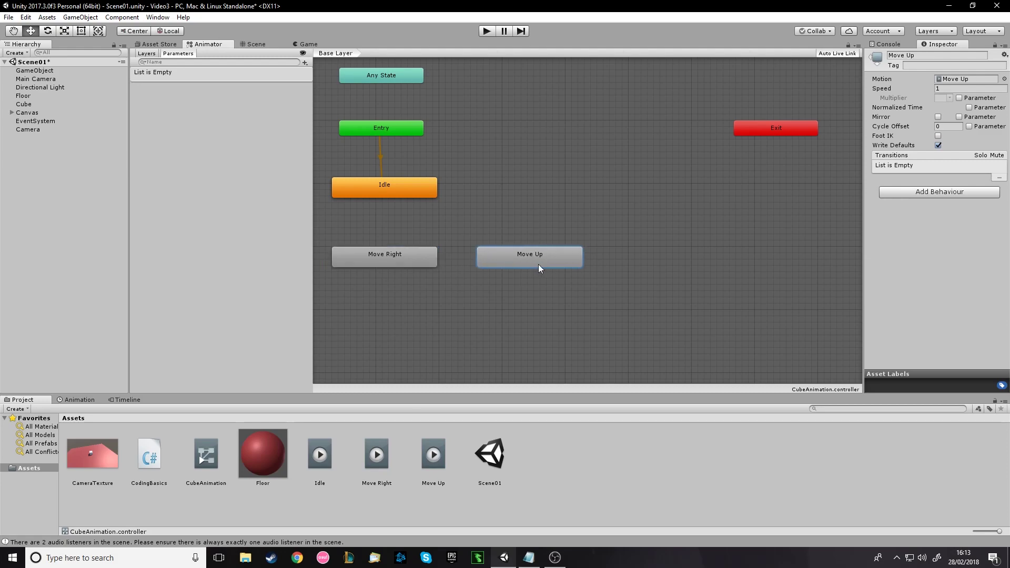
- Make a transition from the Idle state to the Move Right state
right_click(394, 184)
click(529, 154)
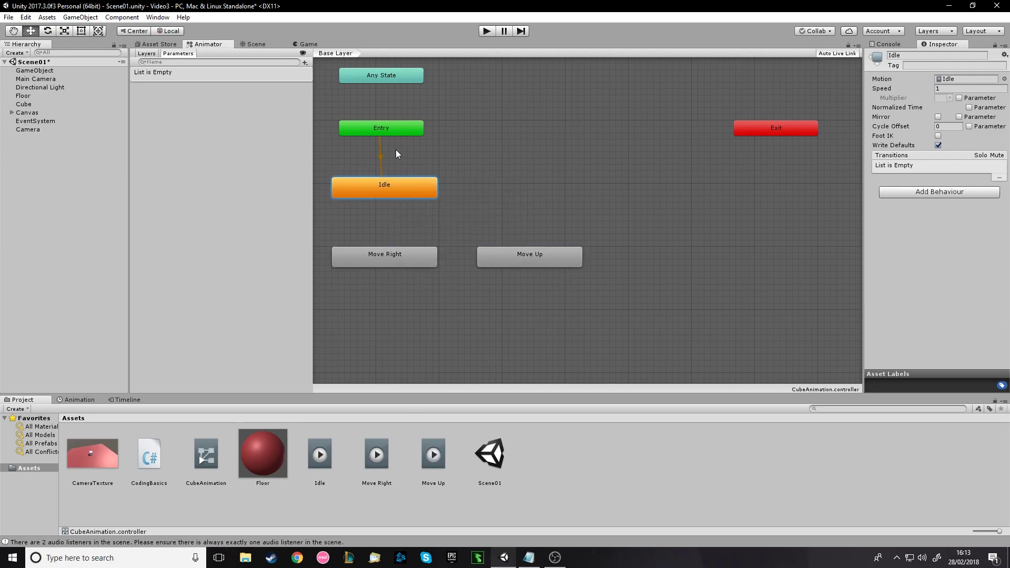
right_click(403, 194)
click(418, 199)
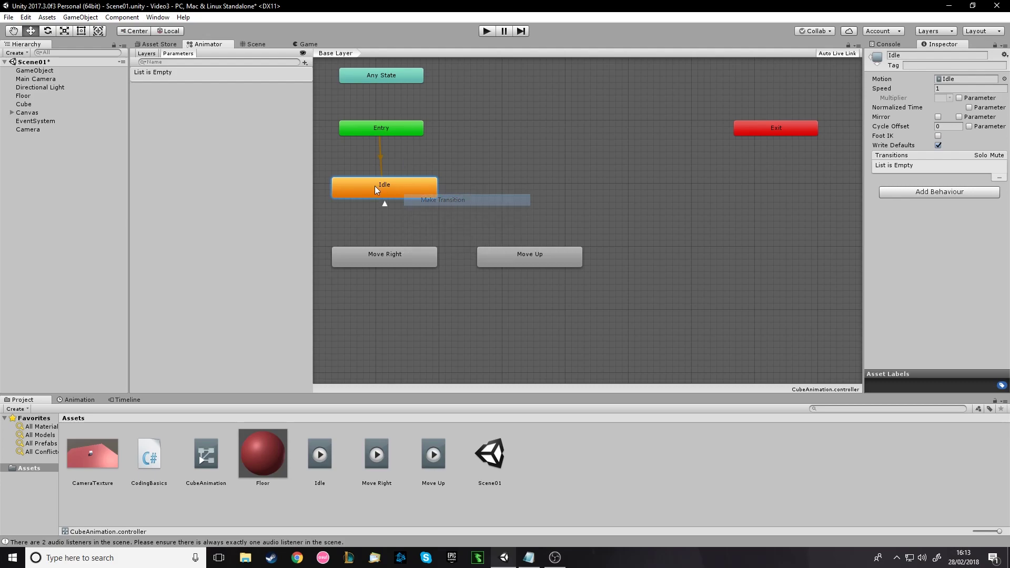
click(388, 258)
right_click(390, 188)
click(429, 185)
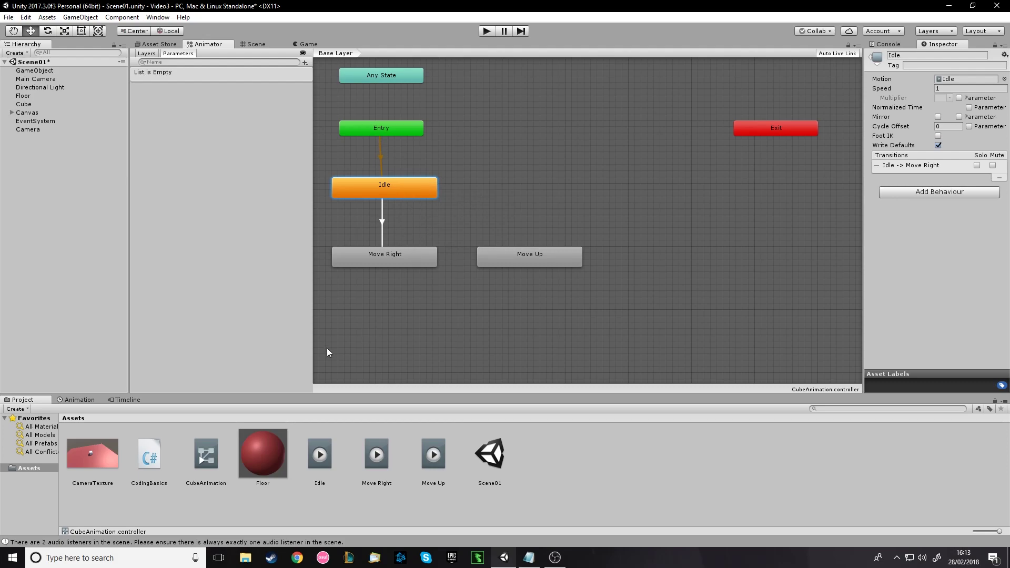
- Make a transition from the Move Right state back to the Idle state
click(419, 250)
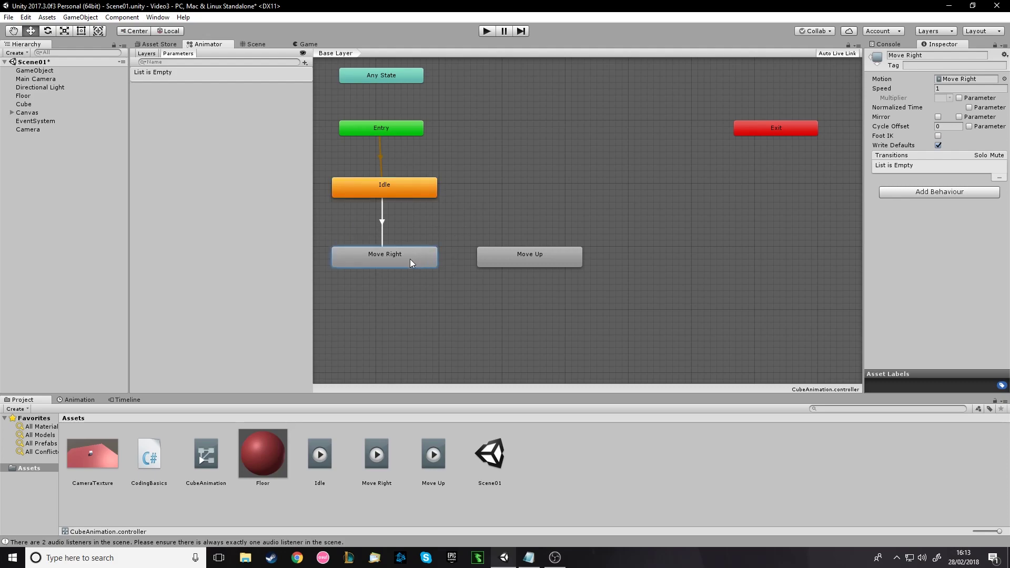
right_click(409, 259)
click(431, 264)
click(414, 195)
- Make transitions in both directions between Idle and Move Up, and shift the Move Up state slightly higher in the graph
right_click(399, 189)
click(424, 196)
click(531, 257)
right_click(409, 185)
click(488, 191)
right_click(532, 255)
click(569, 264)
click(400, 189)
drag(537, 263, 540, 233)
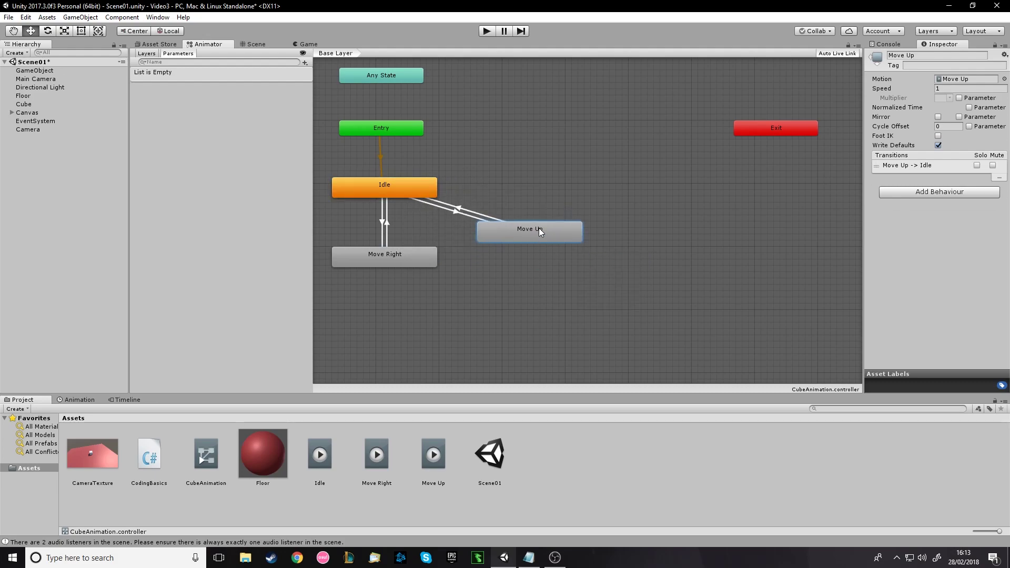
- Make transitions in both directions between Move Right and Move Up, and shift the Move Right state slightly lower
click(422, 256)
right_click(420, 260)
click(440, 266)
click(519, 232)
right_click(542, 233)
click(558, 240)
click(426, 261)
drag(416, 252, 417, 262)
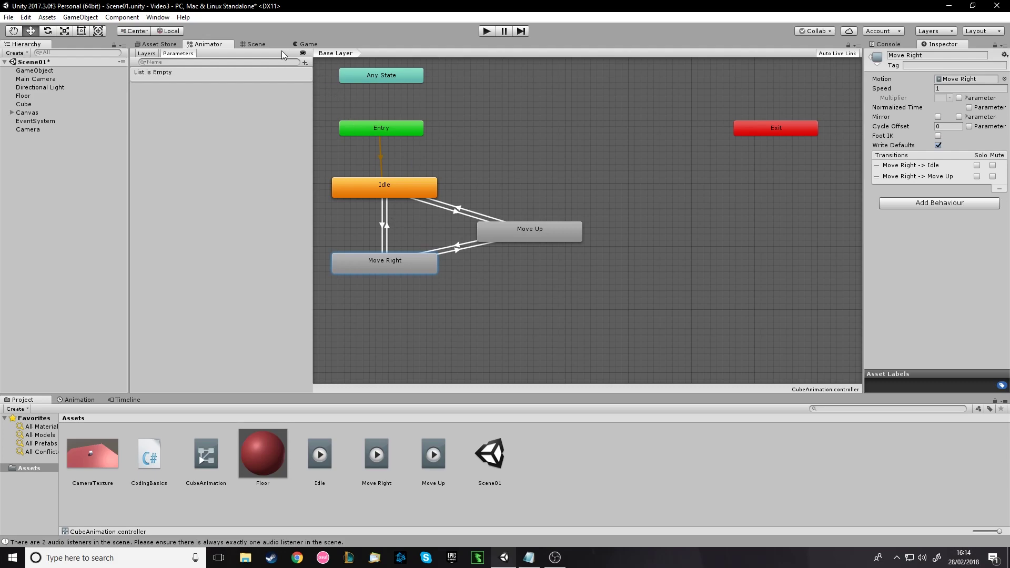
- Select the Cube in the scene and open its Move Up clip for animation editing
click(249, 43)
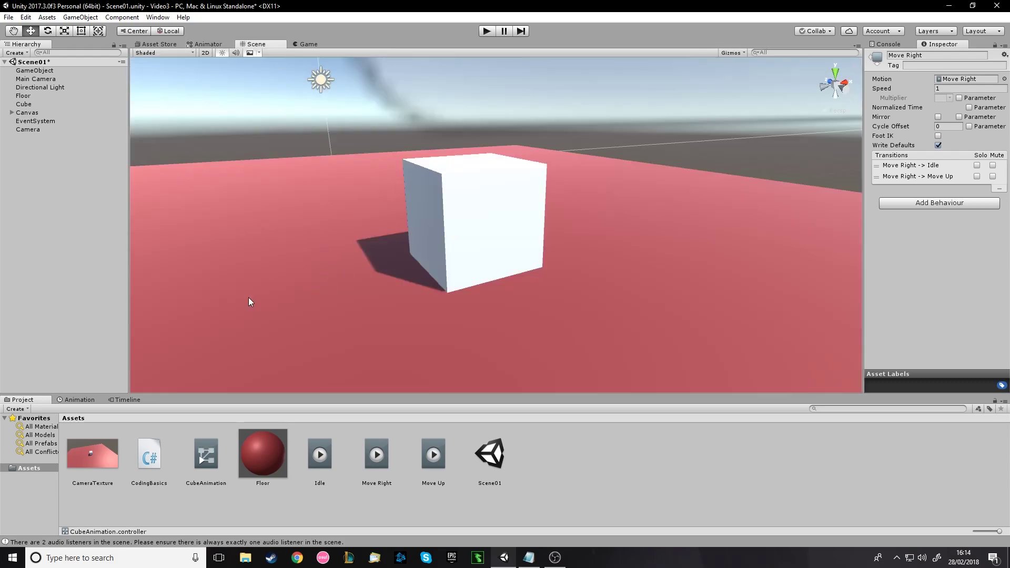
click(64, 400)
click(25, 105)
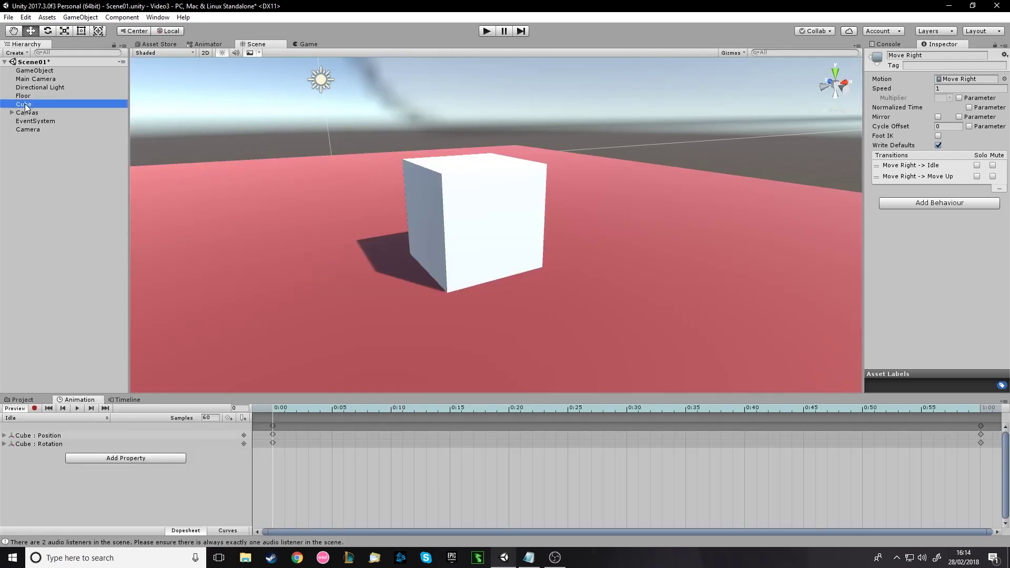
click(39, 417)
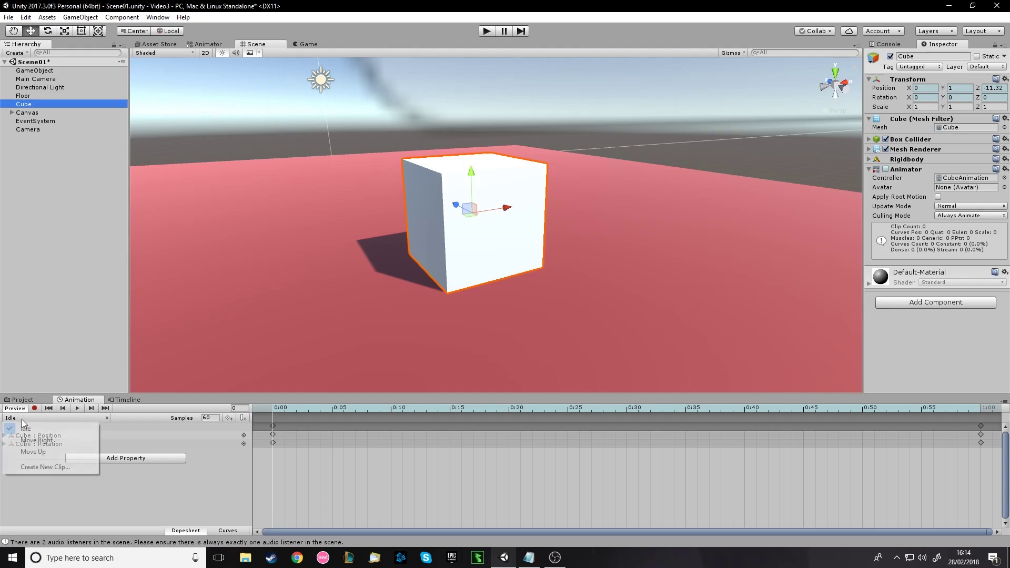
click(40, 451)
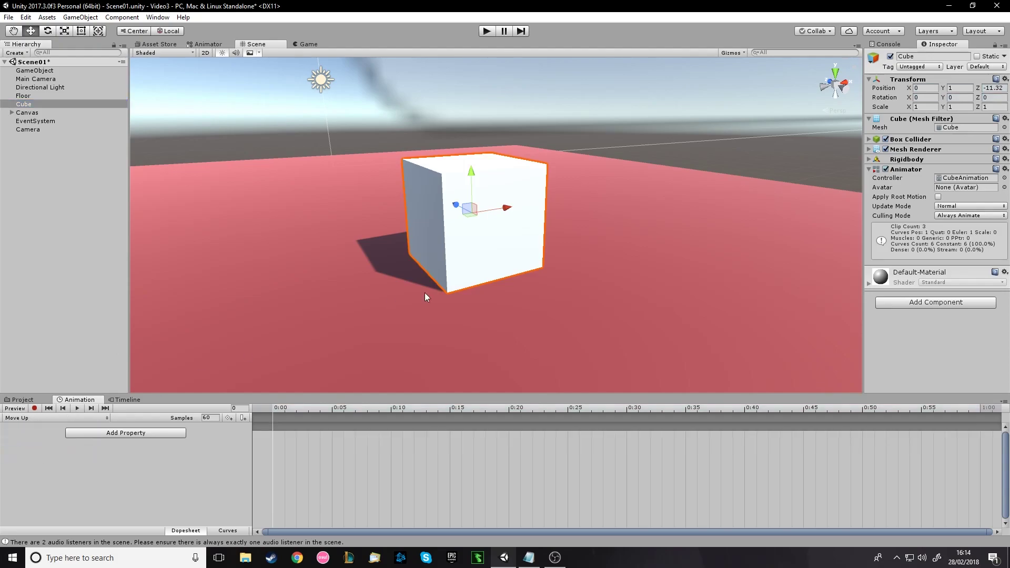
click(275, 410)
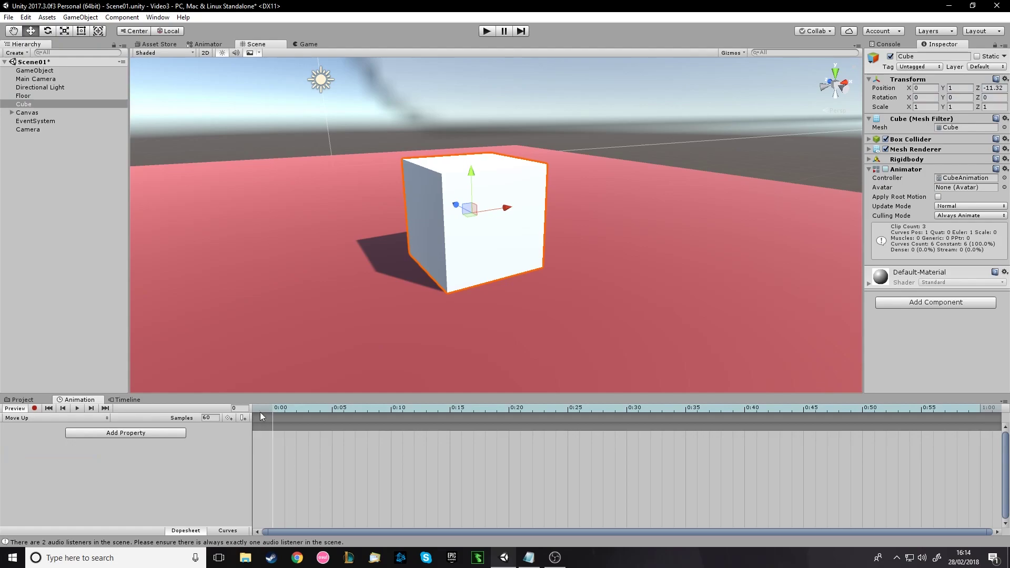
click(103, 436)
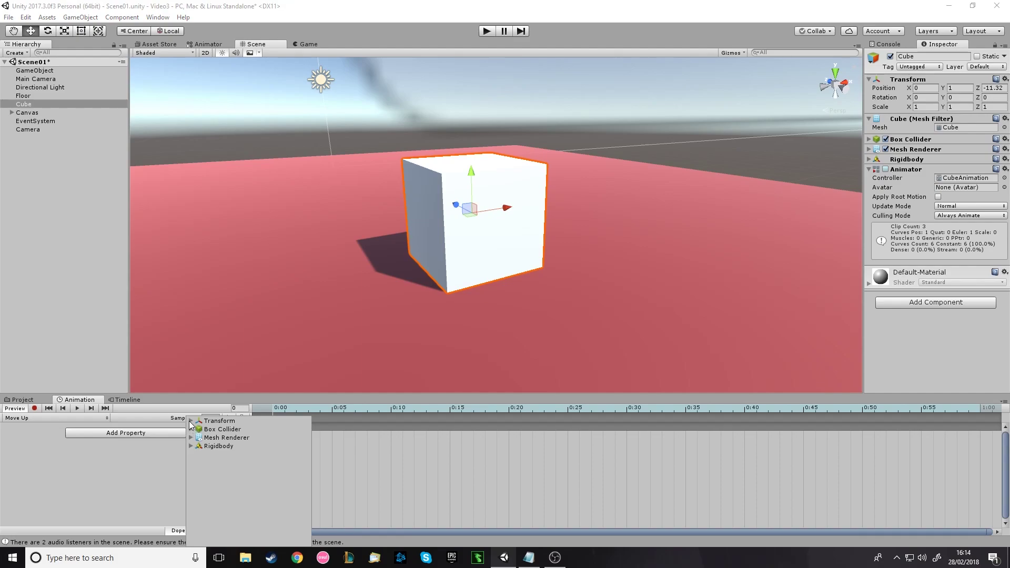
- Copy the position and rotation keyframes at 0:00 of the Idle clip into the start of the Move Up clip
click(65, 418)
click(52, 429)
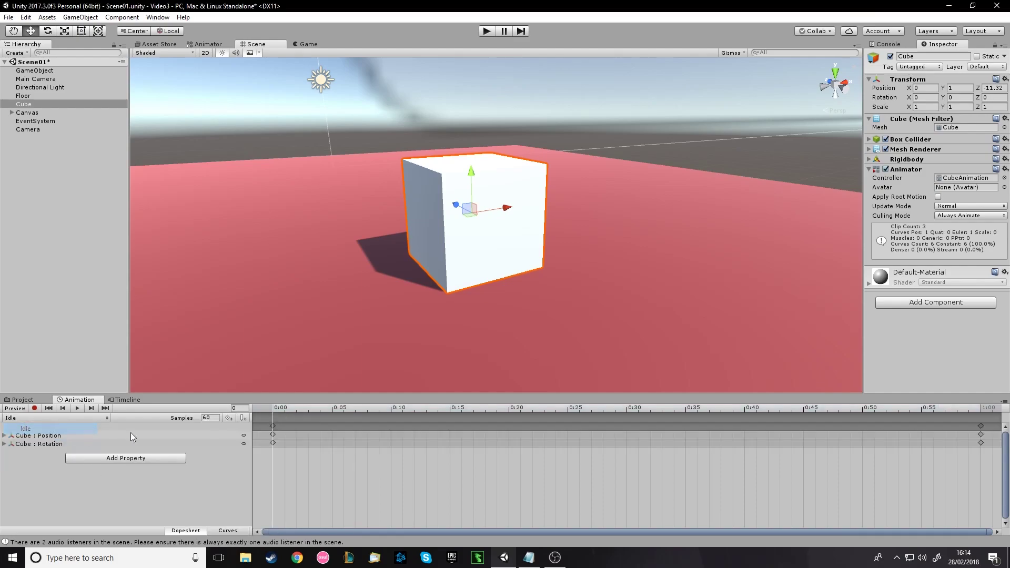
drag(254, 413, 253, 415)
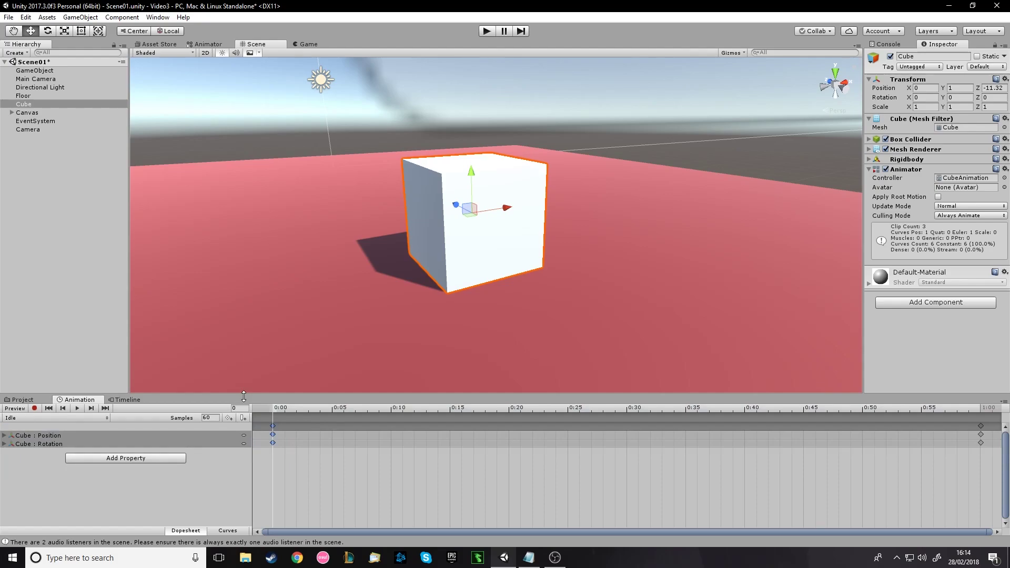
click(84, 418)
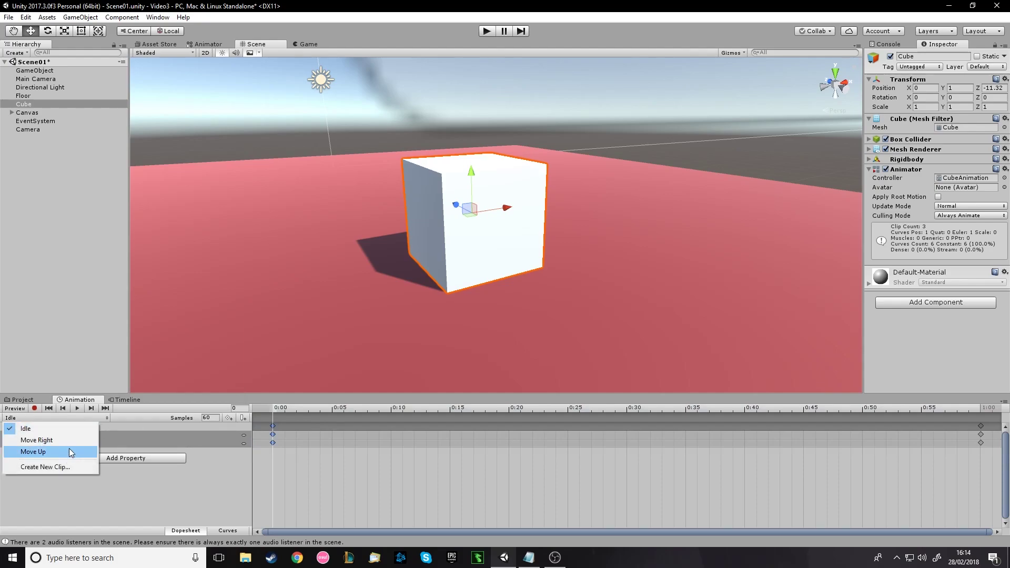
click(71, 453)
key(ctrl+v)
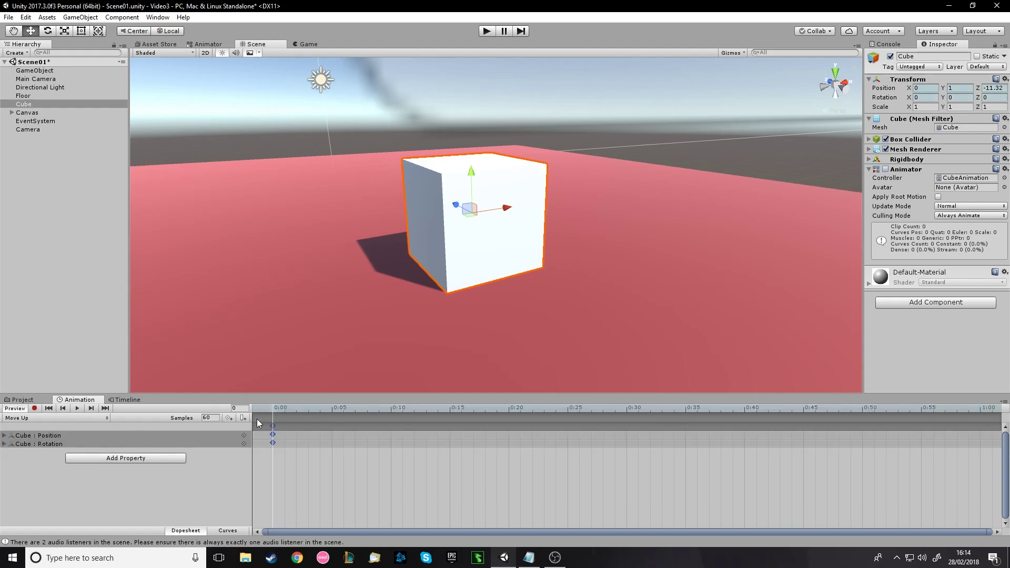
- Record a position keyframe at 1:00 in the Move Up clip with the cube raised to about Y 3.23
drag(280, 409, 260, 417)
drag(267, 415, 979, 429)
scroll(403, 319, down, 5)
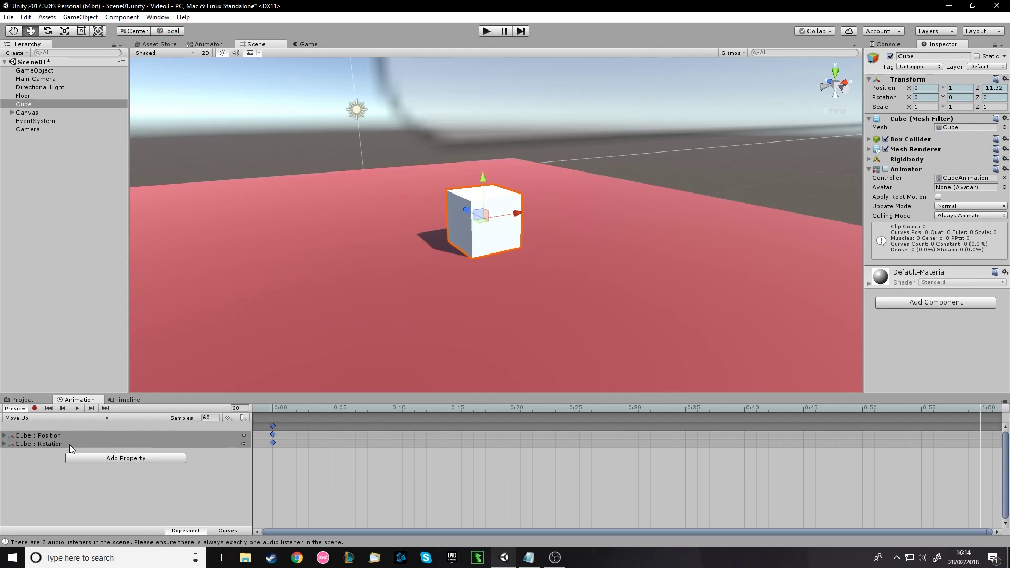
click(35, 411)
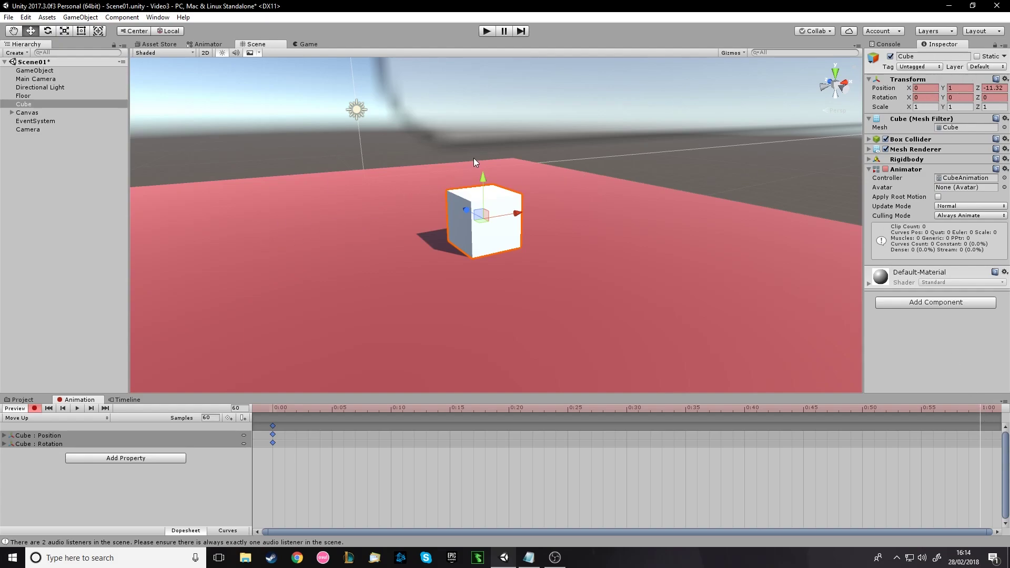
drag(486, 178, 483, 79)
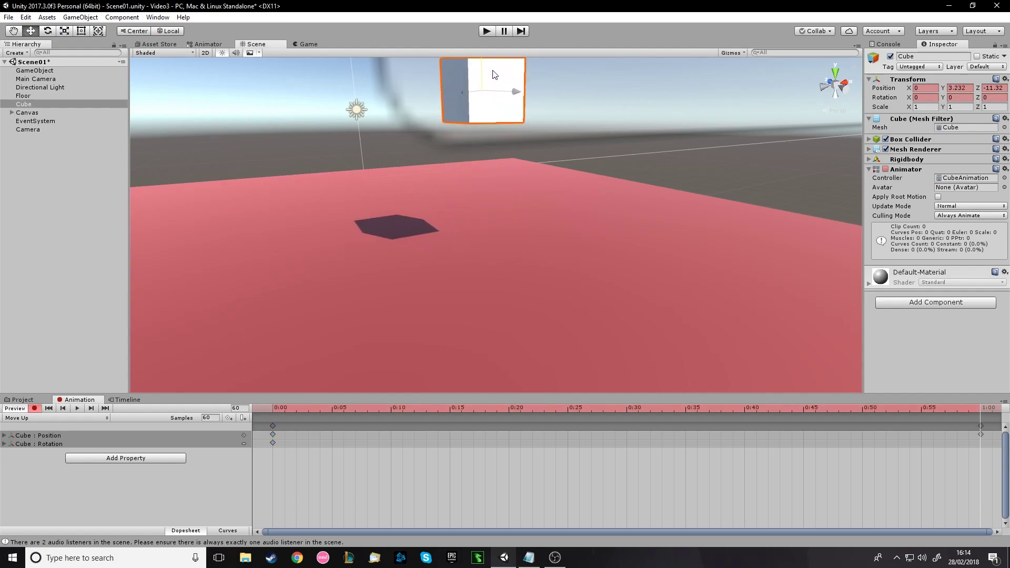
- Play the Move Up animation from the start, return the playhead to 1:00 and stop recording
right_drag(533, 131, 568, 150)
drag(658, 409, 193, 399)
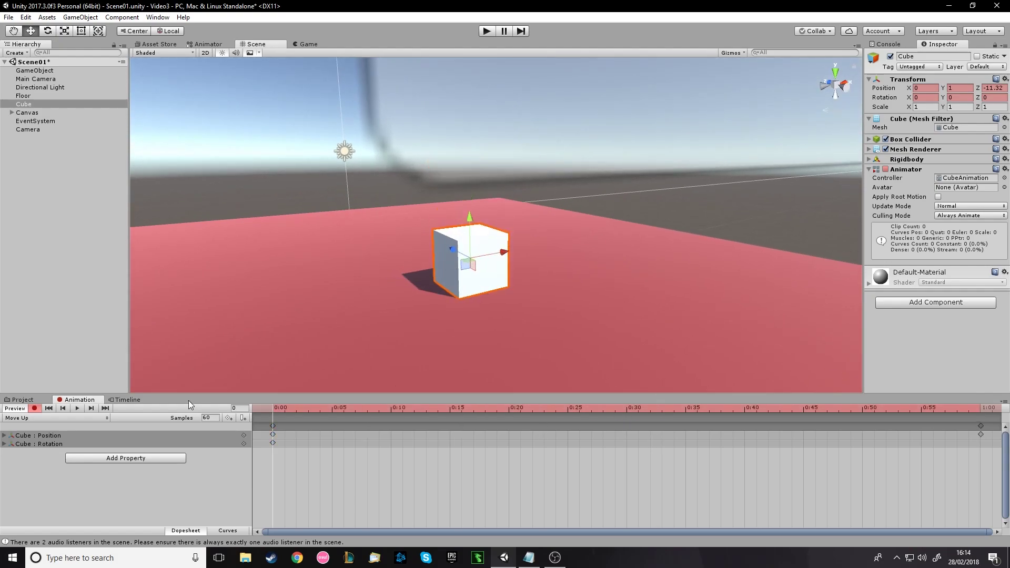
key(space)
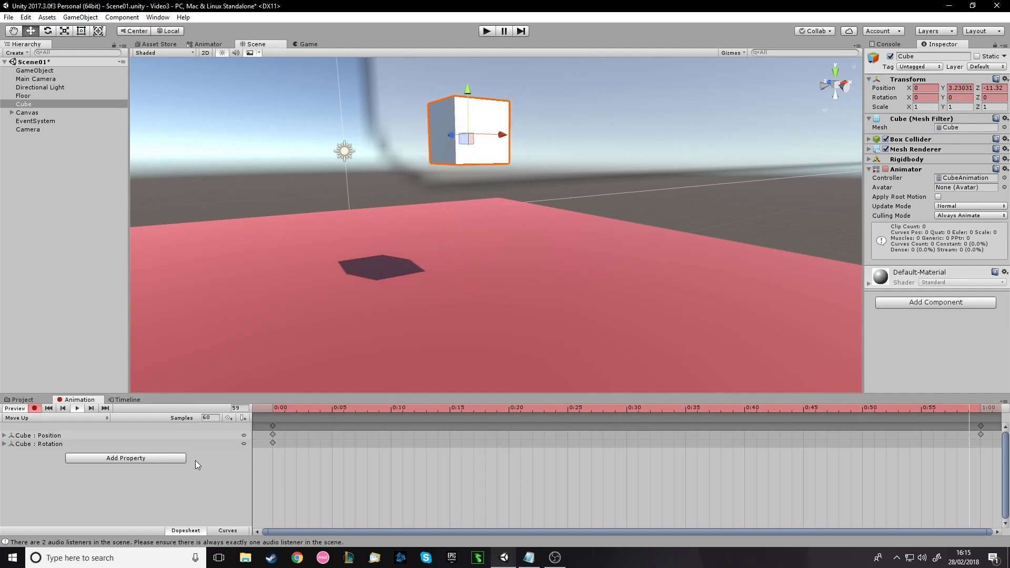
click(981, 409)
click(34, 408)
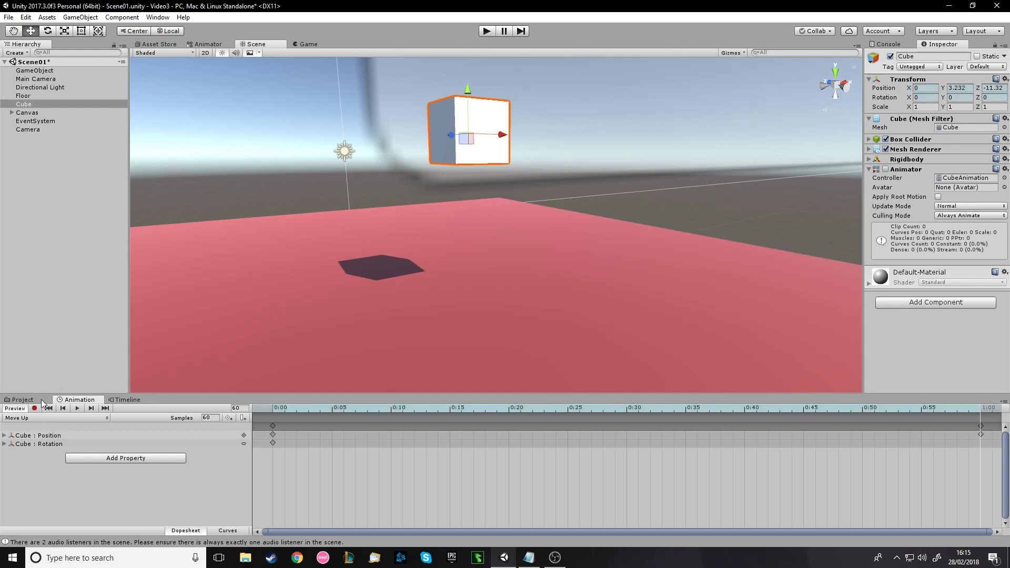
- Rename the Move Right clip in the Assets folder to Move Down
click(44, 402)
click(440, 473)
click(390, 483)
click(389, 483)
click(392, 483)
key(BackSpace)
key(BackSpace)
key(BackSpace)
key(BackSpace)
key(BackSpace)
text(Down)
key(Return)
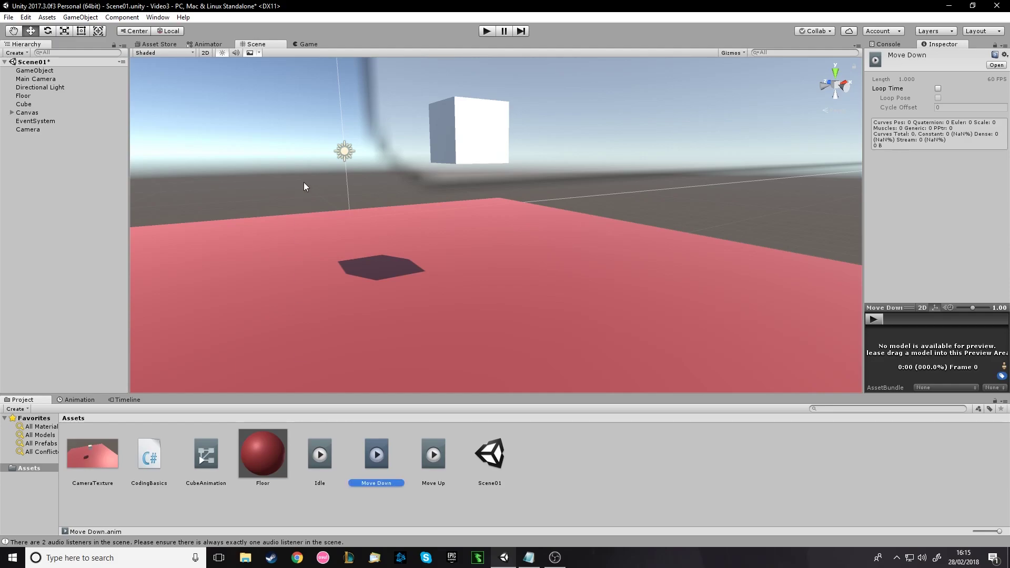
- Rename the Move Right state in the CubeAnimation graph to Move Down
click(308, 44)
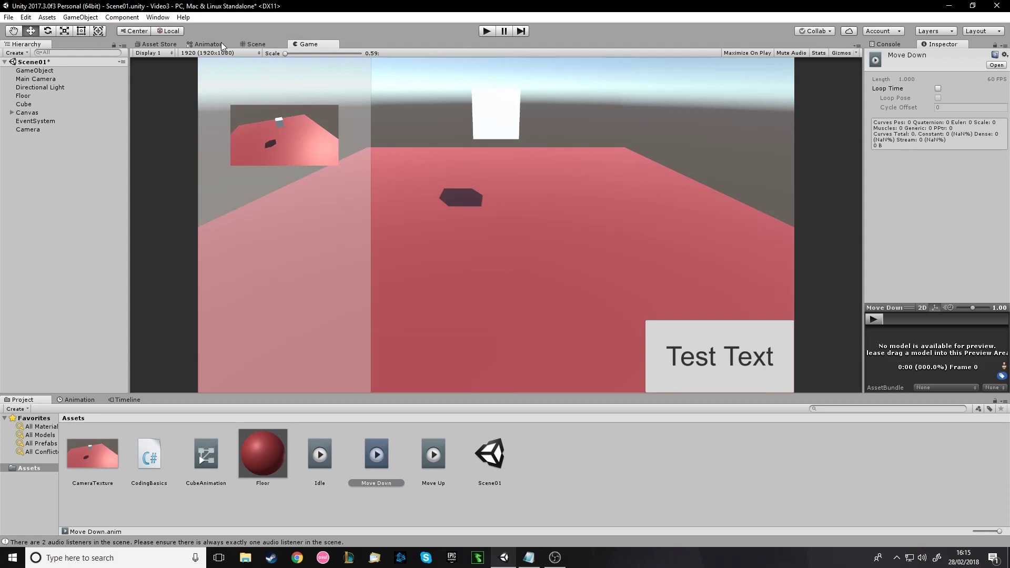
click(246, 44)
click(208, 45)
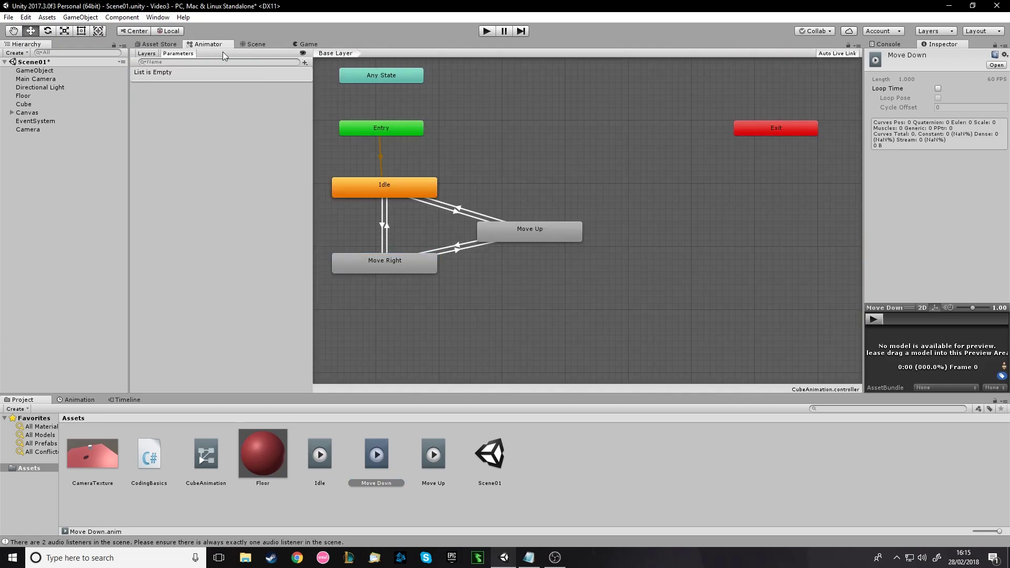
click(412, 261)
click(919, 55)
double_click(919, 55)
text(Down)
key(Return)
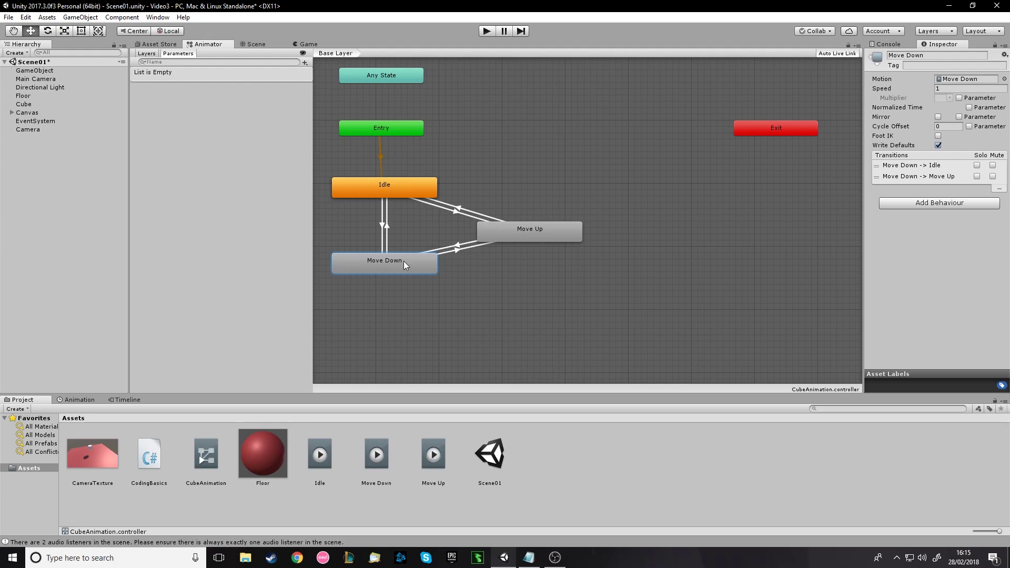
- Delete the Idle to Move Down transition, one transition between Idle and Move Up, and one between Move Down and Move Up
click(382, 225)
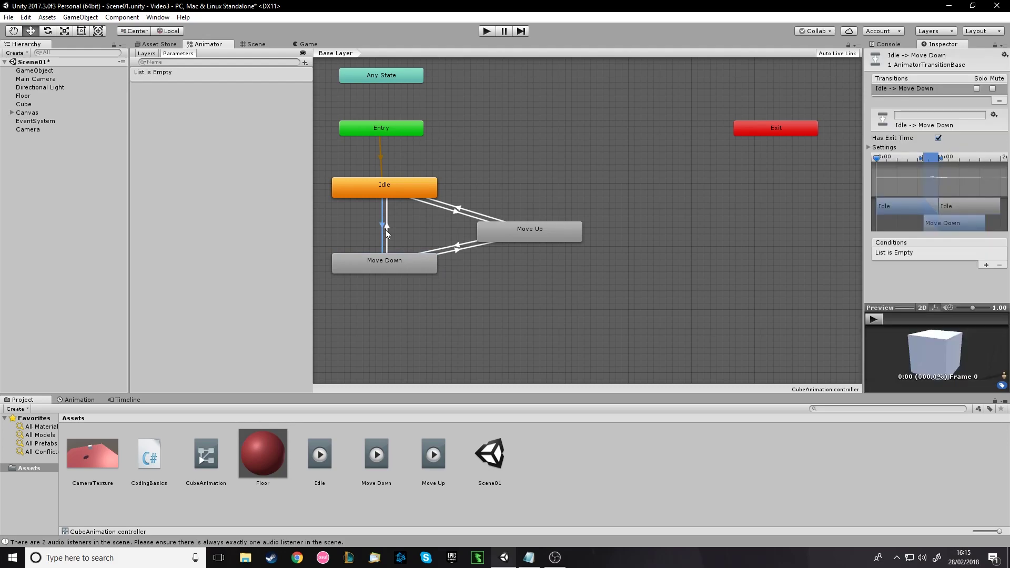
key(Delete)
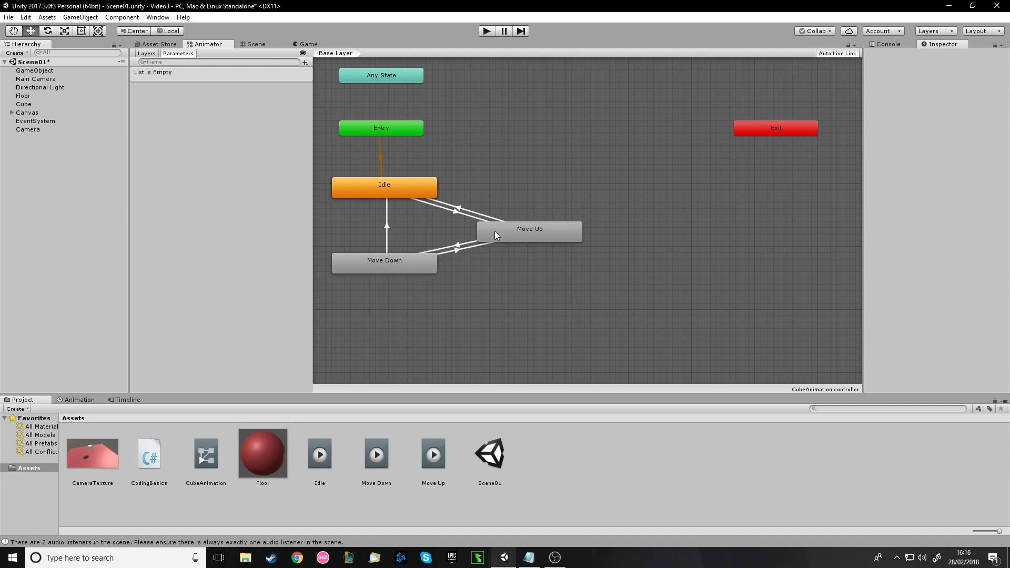
click(457, 213)
key(Delete)
click(456, 252)
key(Delete)
- Copy the position keyframe at 1:00 of the Move Up clip into the start of the Move Down clip
click(283, 44)
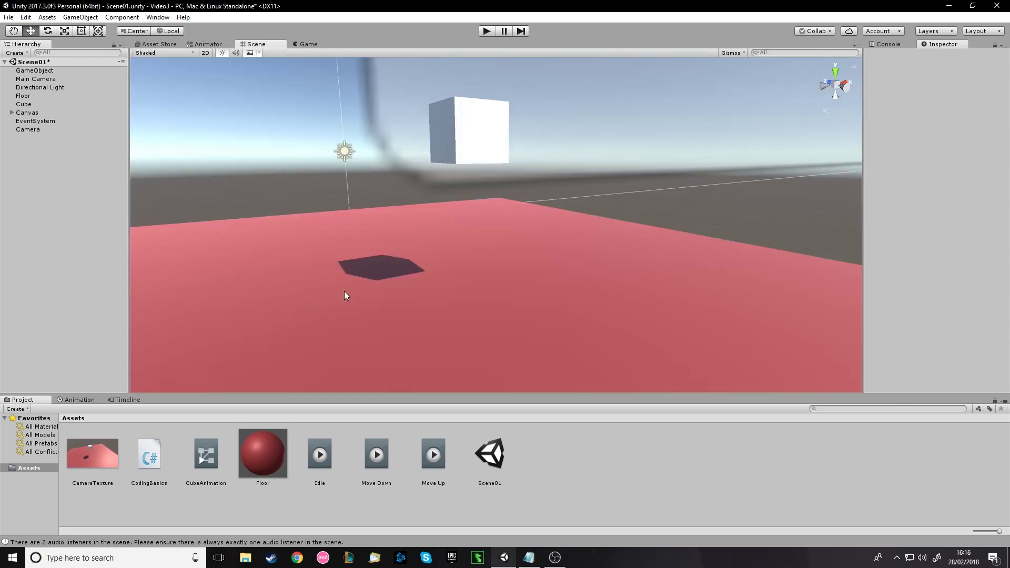
click(80, 401)
drag(332, 416, 967, 398)
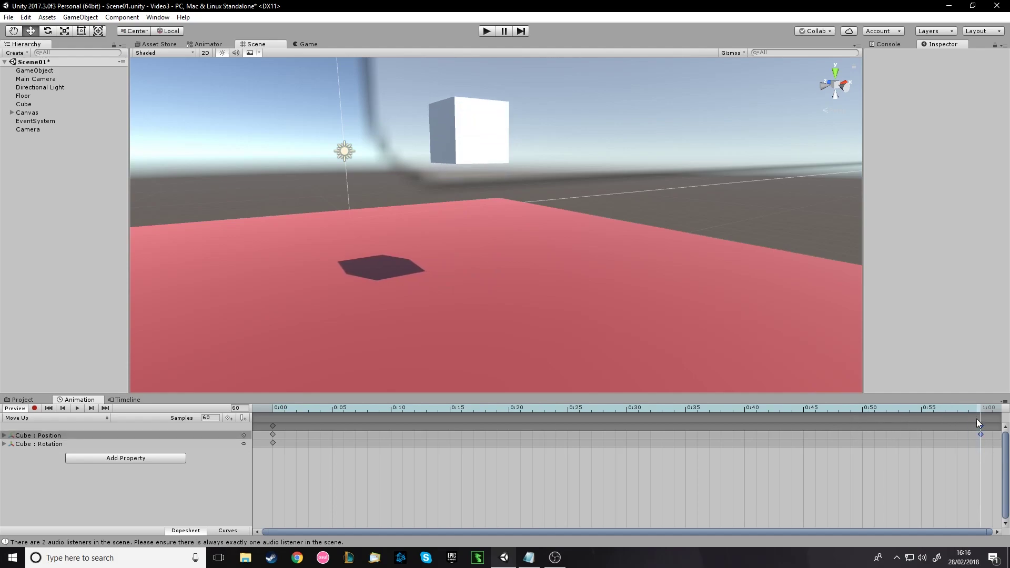
click(62, 418)
click(56, 437)
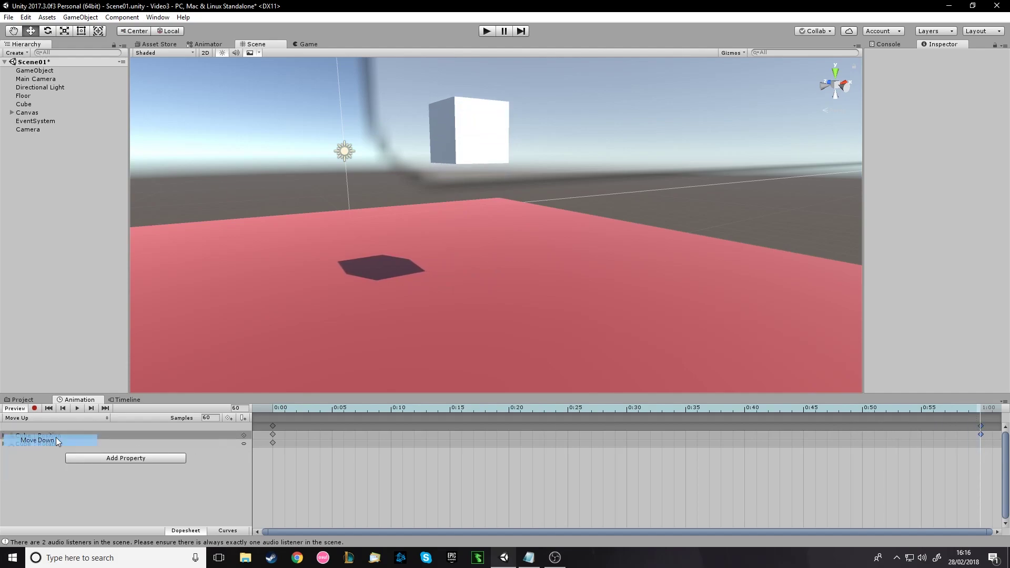
key(ctrl+v)
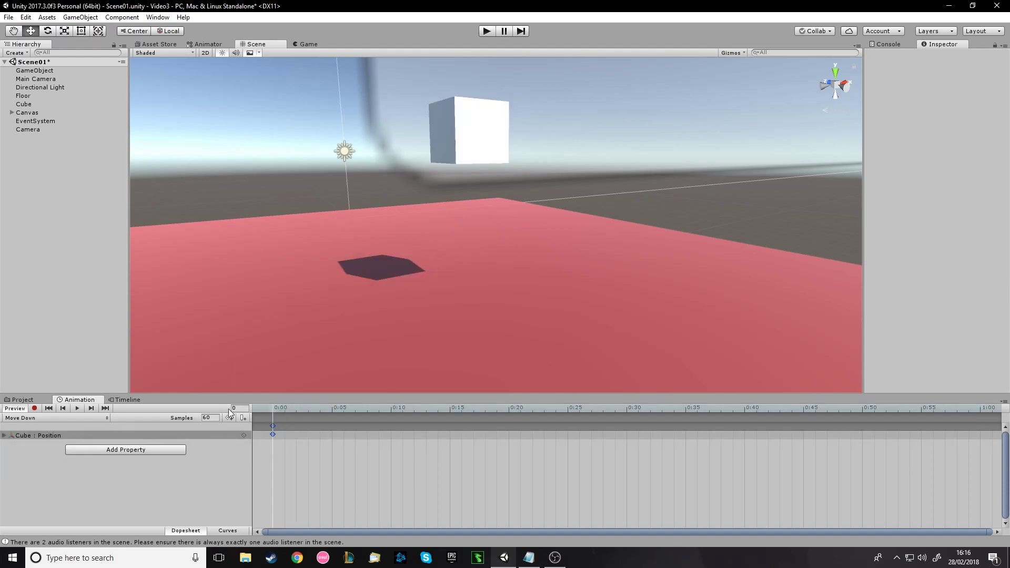
- With the Cube selected, copy the Idle clip's 0:00 position and rotation keyframes into the Move Down clip at 0:00
click(94, 416)
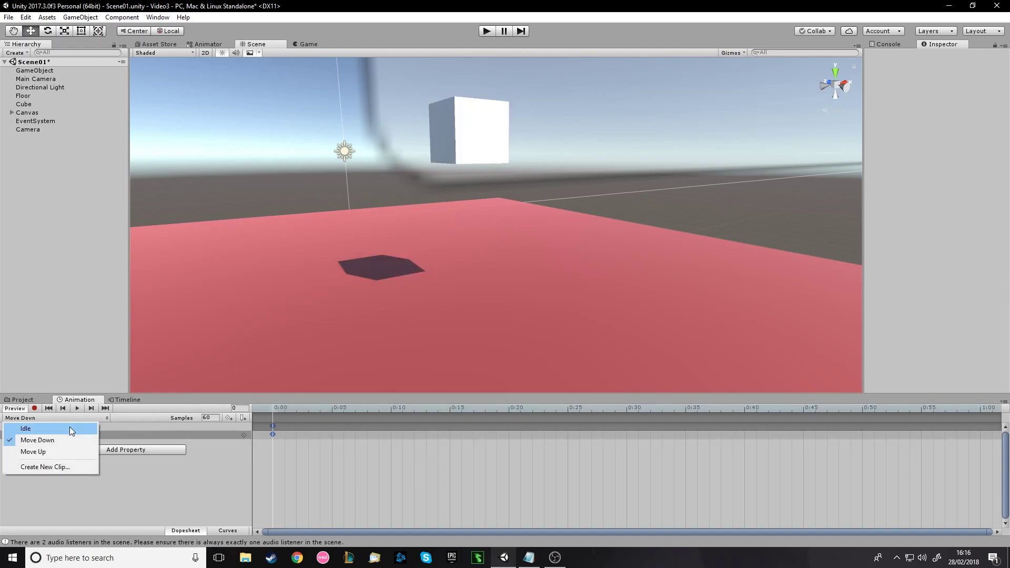
click(67, 427)
click(273, 426)
click(68, 417)
click(58, 440)
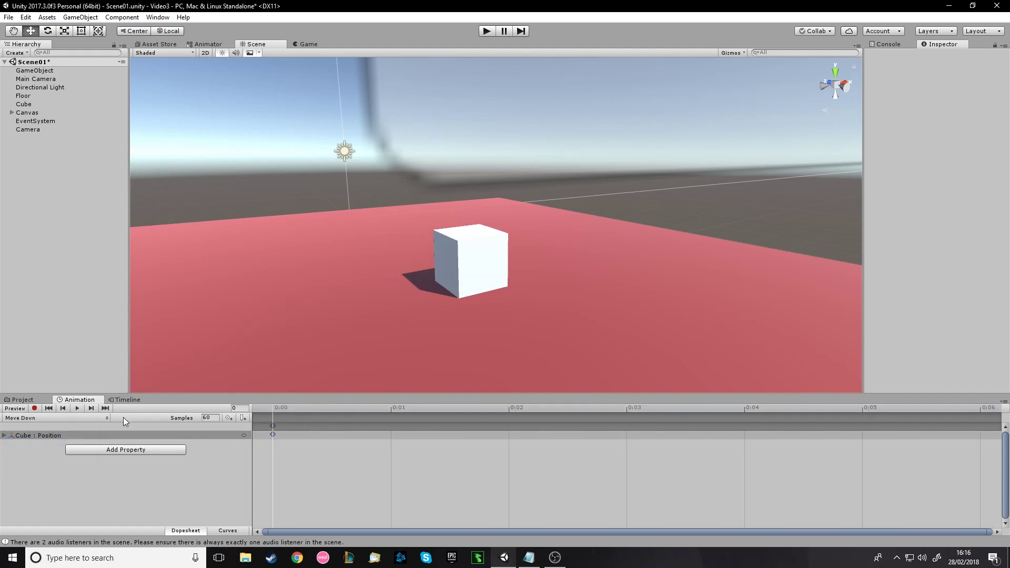
click(33, 105)
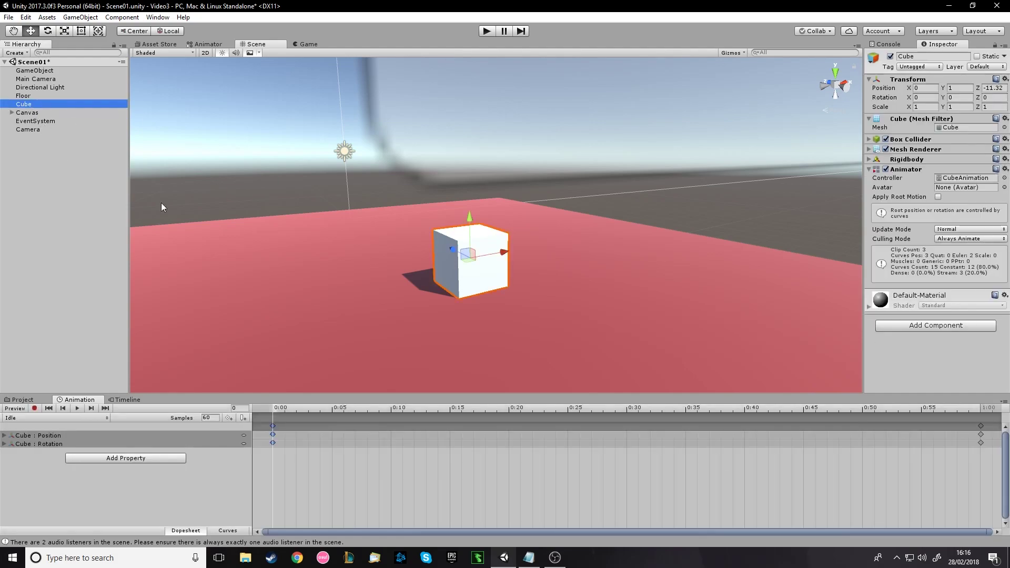
drag(292, 411, 543, 412)
click(59, 419)
click(60, 439)
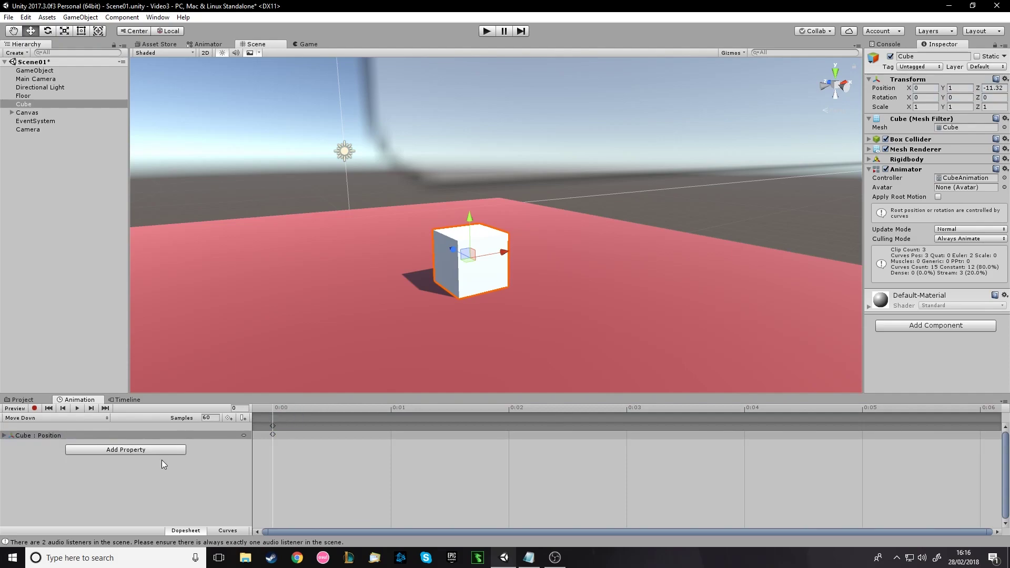
click(153, 436)
click(178, 478)
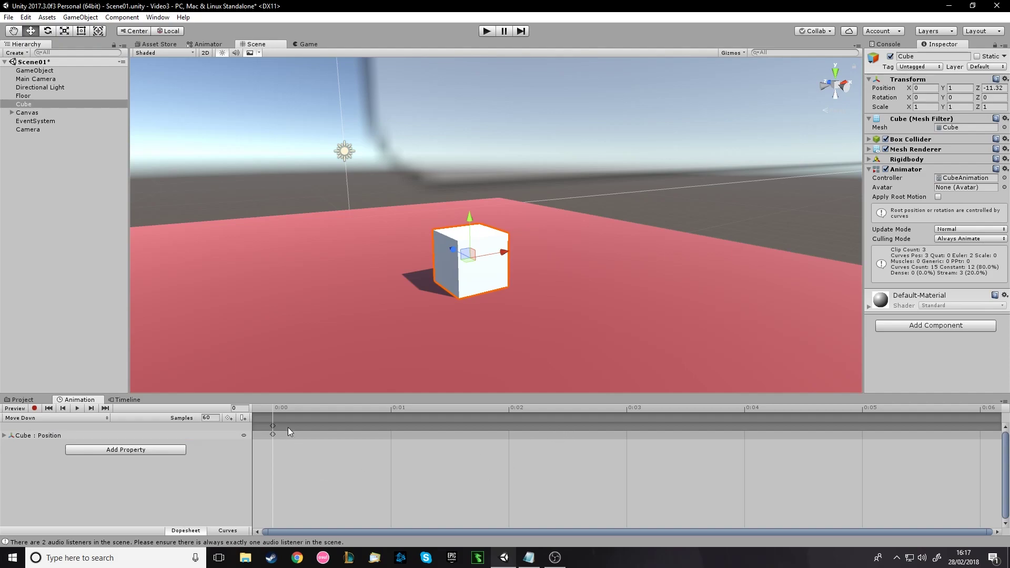
key(ctrl+v)
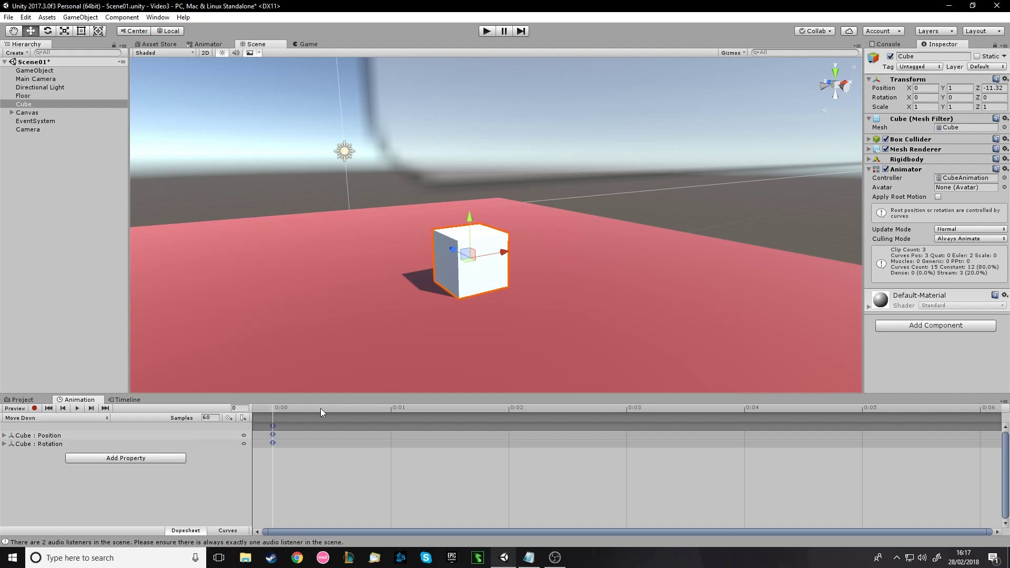
- Undo the last keyframe paste in the Move Down clip and reselect the Cube
key(ctrl+z)
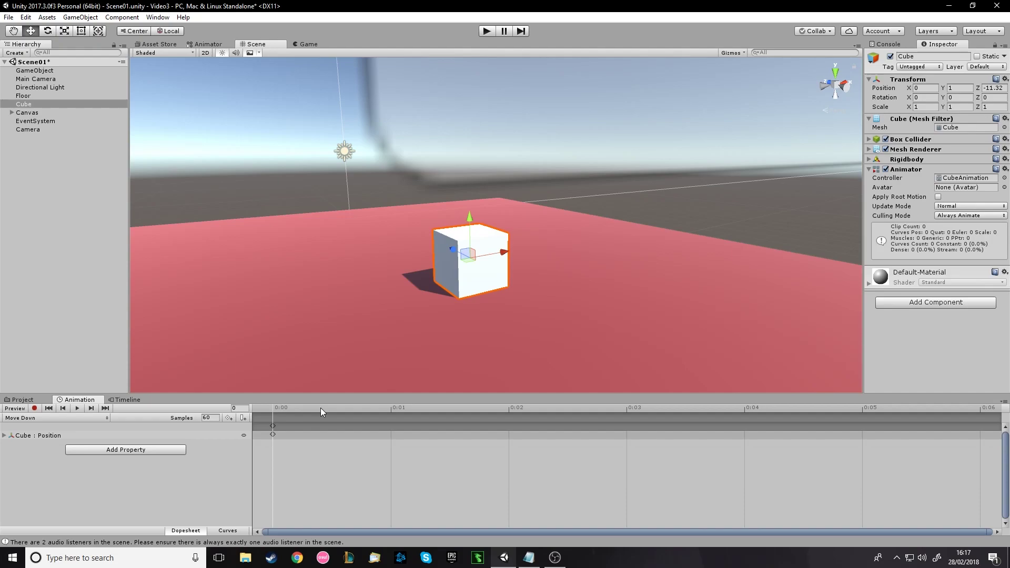
click(27, 113)
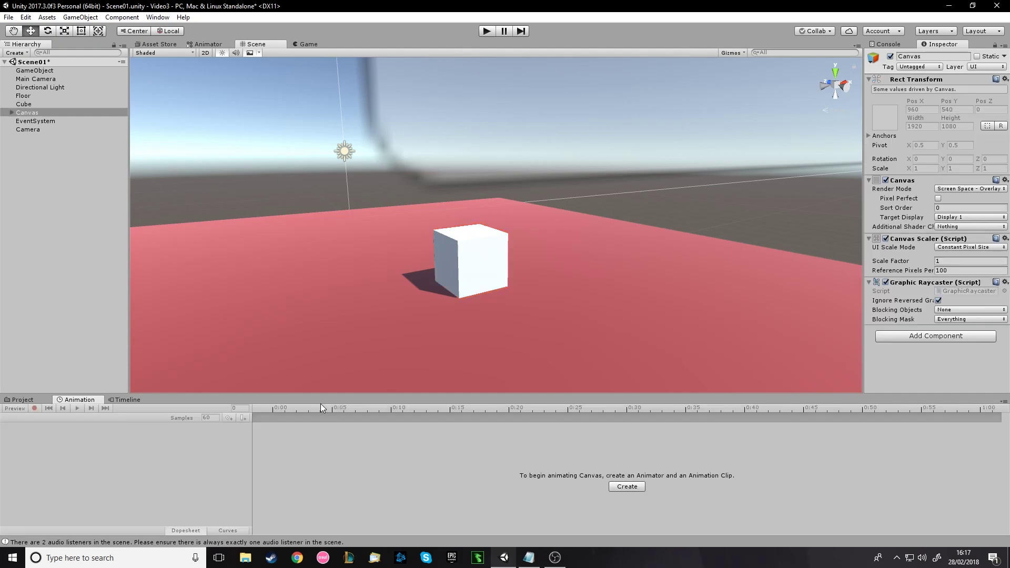
click(24, 104)
- Compare the keyframes of the Cube's clips, and remove the Position property with its keyframe from the Move Down clip
click(58, 417)
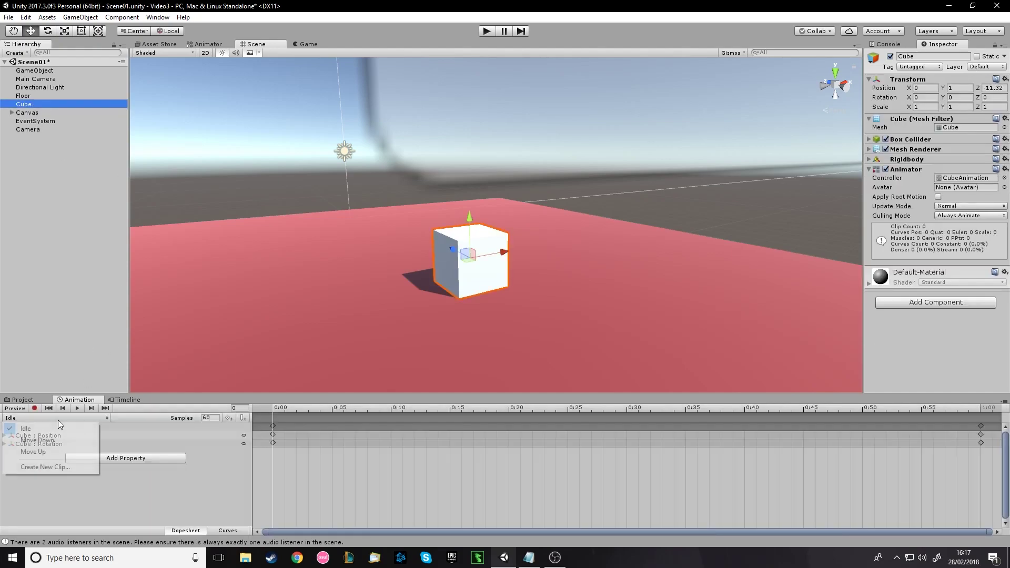
click(44, 451)
click(49, 417)
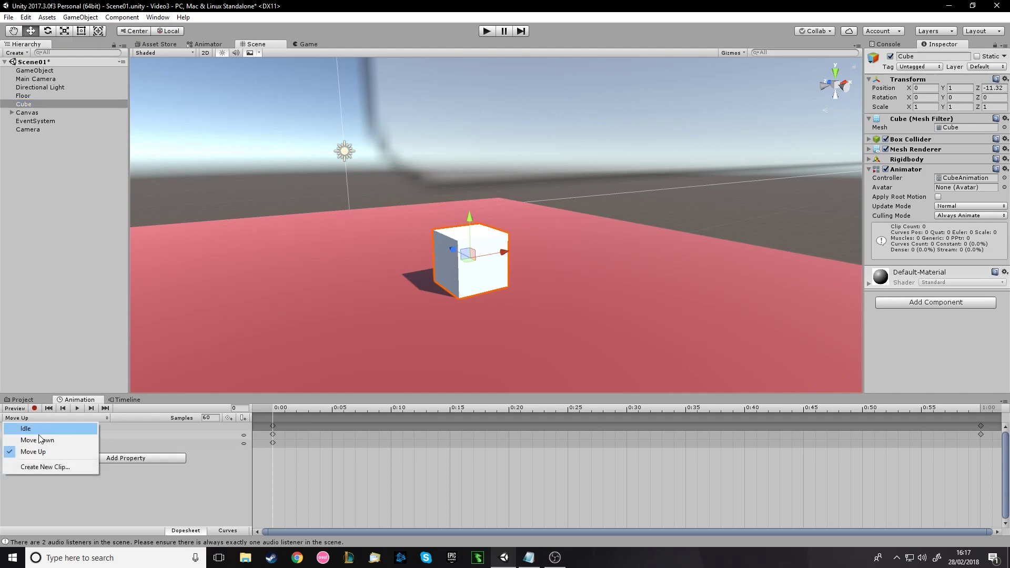
click(33, 441)
click(61, 419)
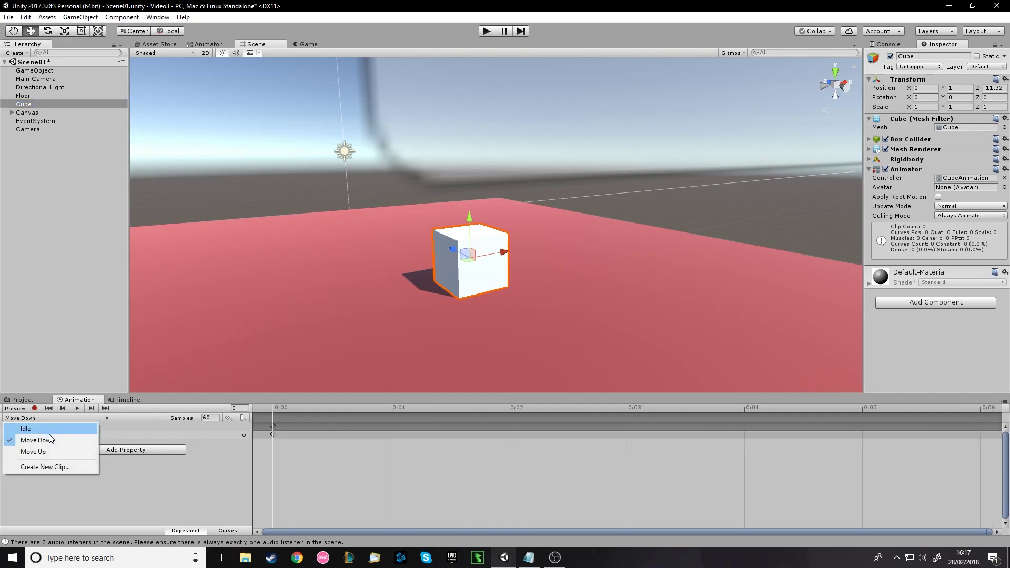
click(51, 429)
click(50, 418)
click(36, 439)
scroll(330, 456, up, 5)
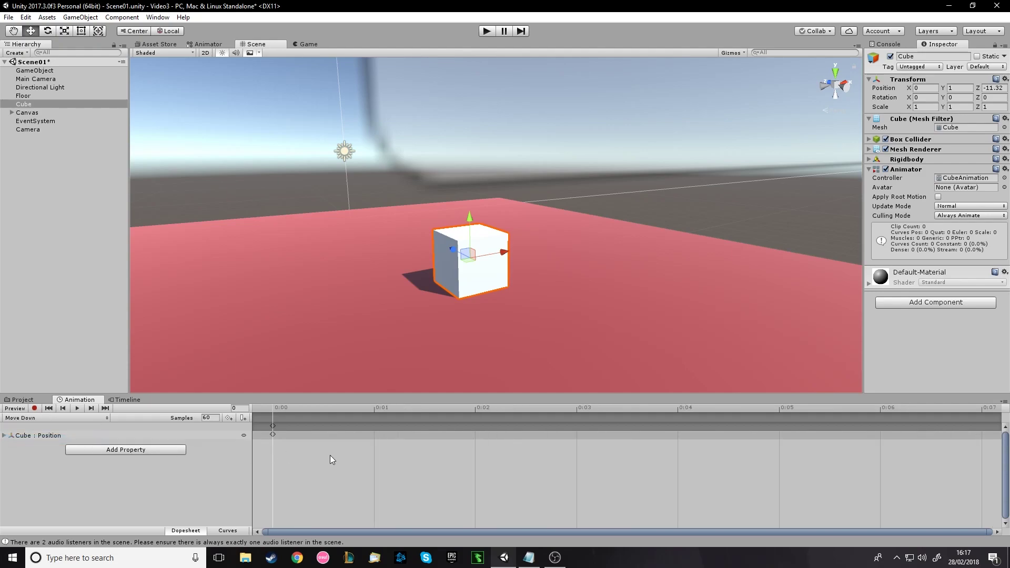
click(39, 436)
key(Delete)
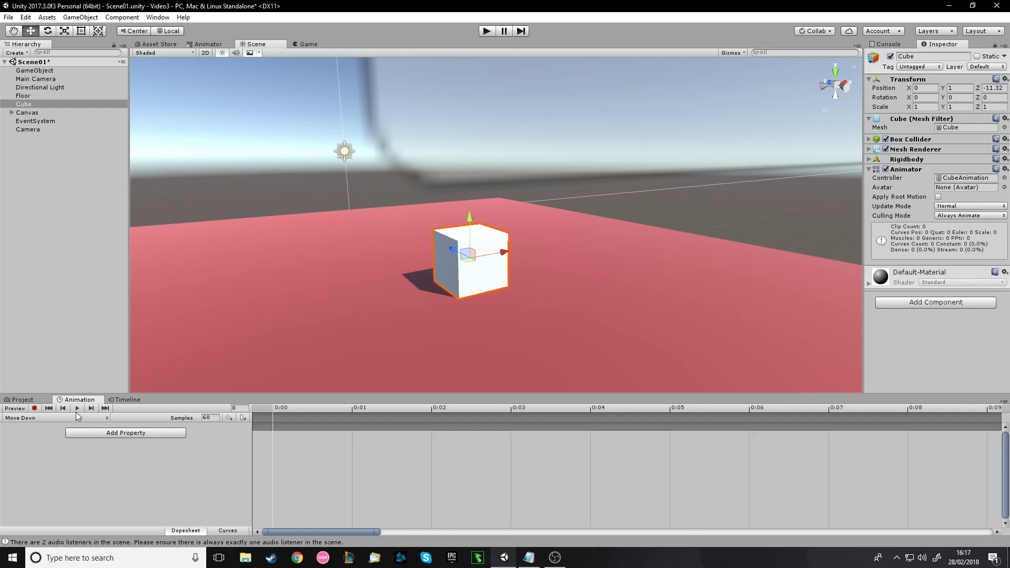
- Copy the Idle clip's 0:00 position and rotation keyframes into the Move Down clip at 1:00
click(29, 418)
click(42, 427)
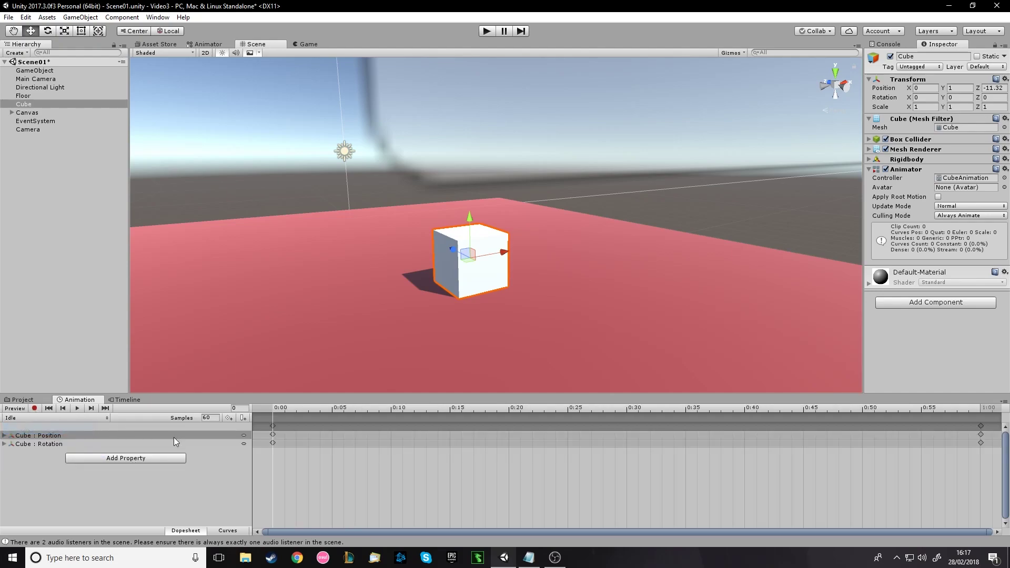
shift+click(157, 444)
click(39, 418)
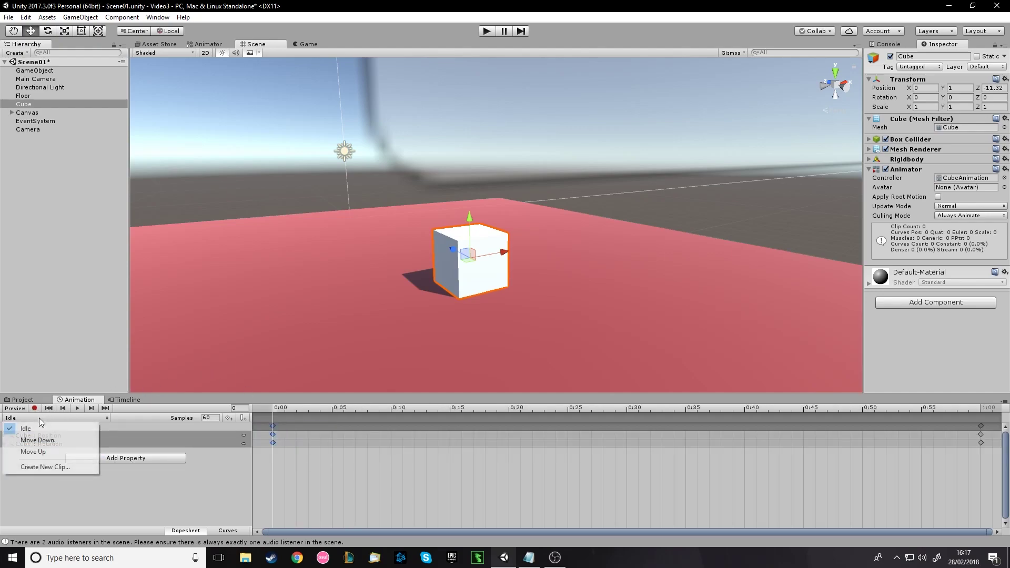
click(37, 439)
drag(771, 411, 988, 414)
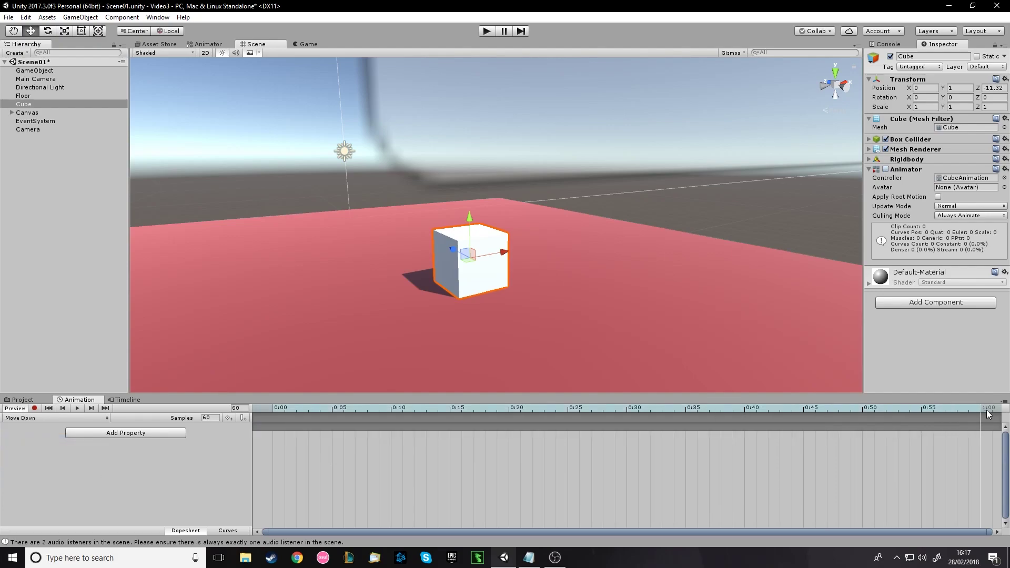
- Copy the Move Up clip's 1:00 position keyframe into the Move Down clip at 0:00
click(72, 418)
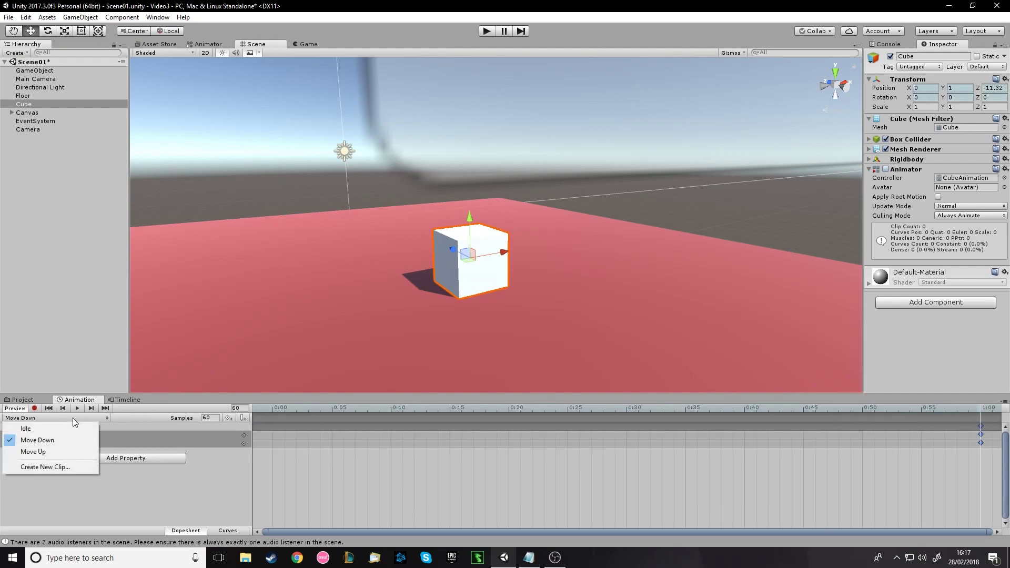
click(67, 452)
drag(328, 410, 989, 416)
drag(987, 453, 933, 421)
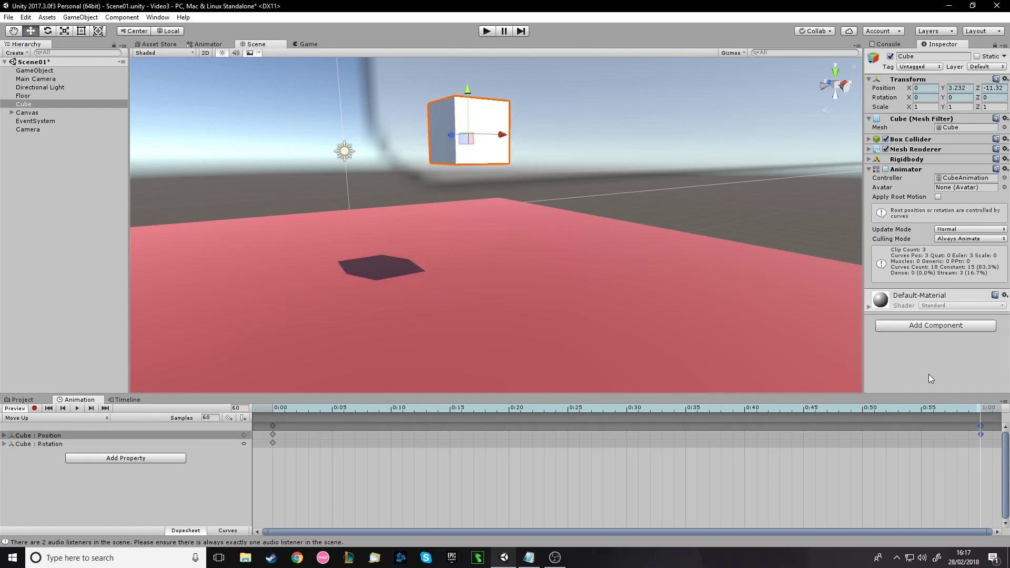
click(83, 417)
click(48, 440)
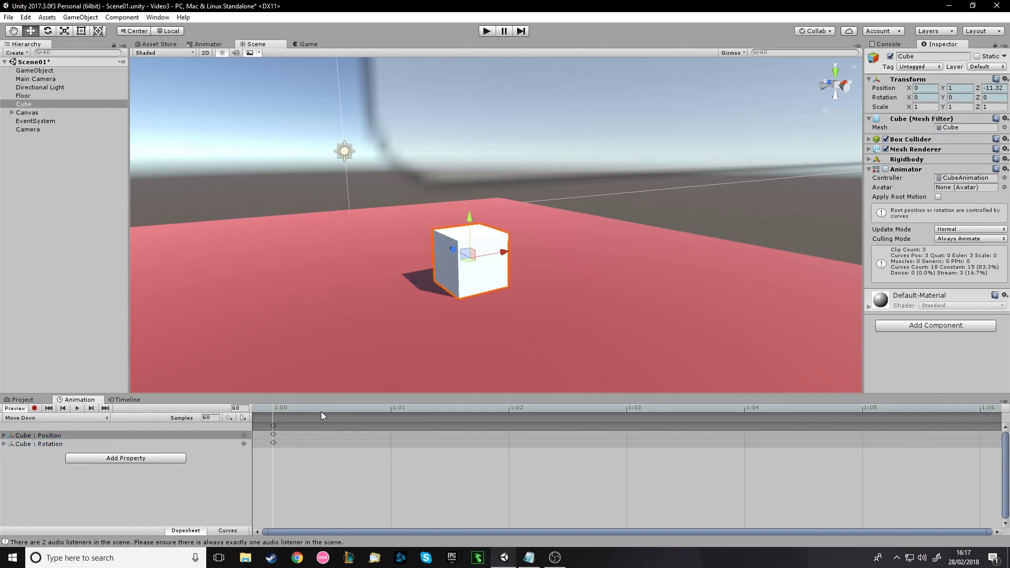
scroll(330, 475, down, 10)
scroll(318, 455, down, 2)
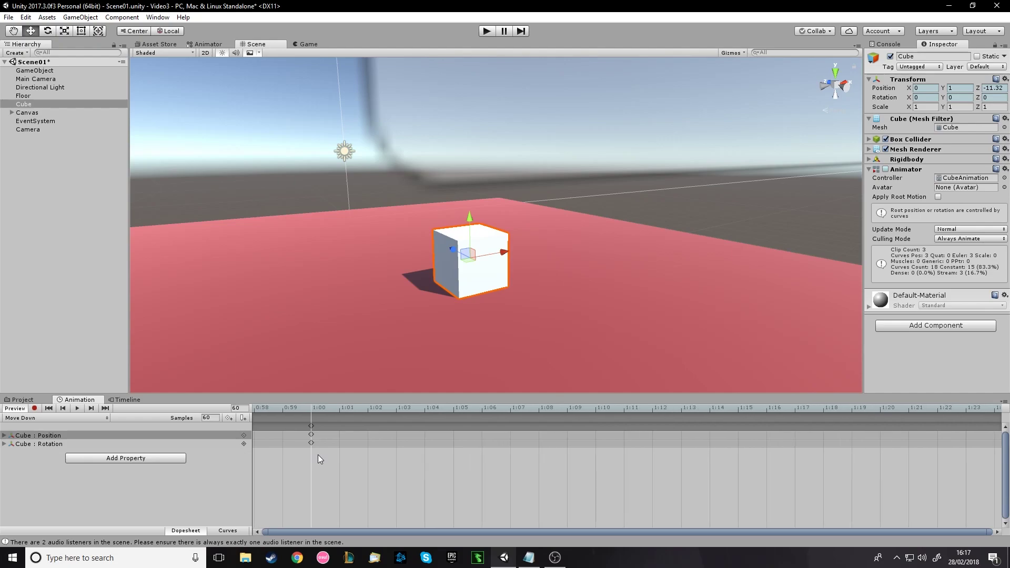
drag(284, 405, 310, 406)
scroll(357, 474, down, 5)
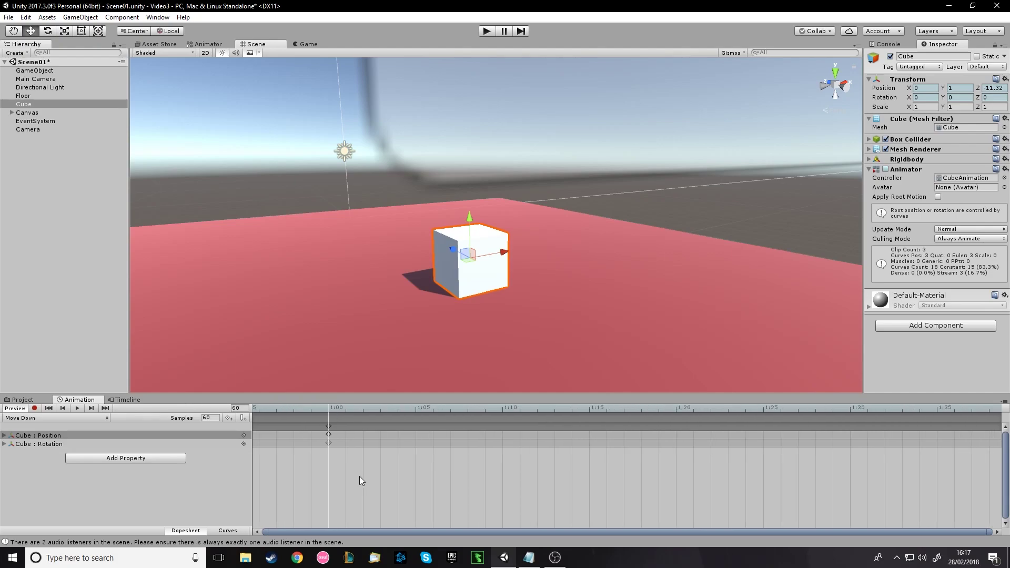
scroll(362, 468, down, 7)
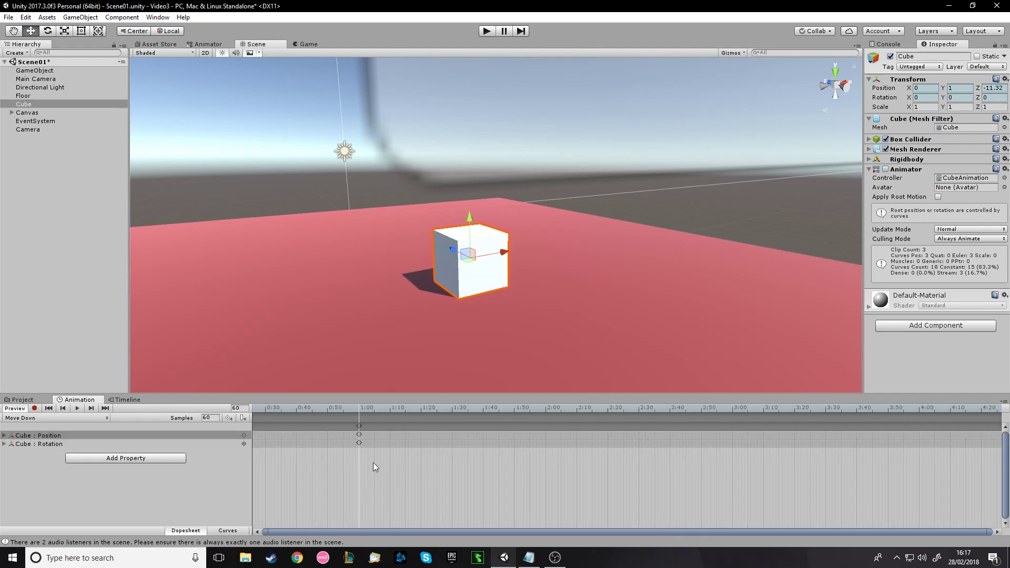
scroll(399, 470, up, 1)
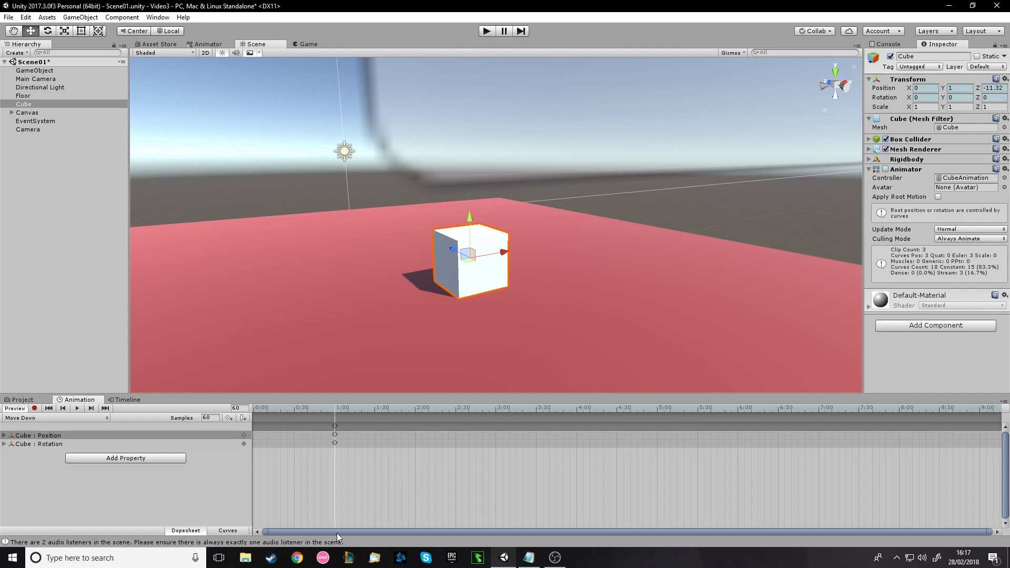
drag(270, 406, 254, 410)
key(ctrl+v)
- Preview the Move Down clip's playback and return the playhead to 0:00
click(161, 503)
key(space)
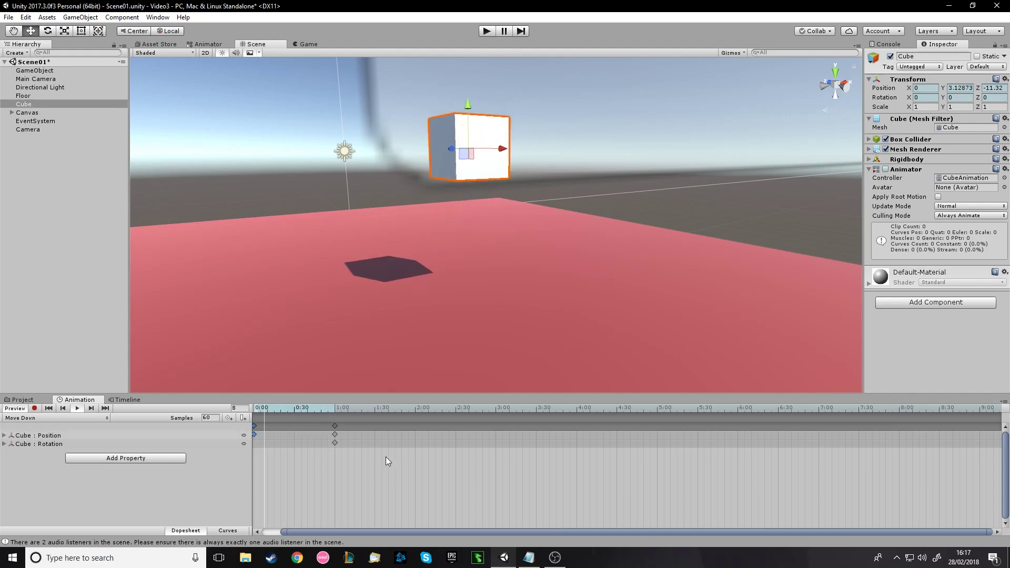
scroll(316, 469, up, 5)
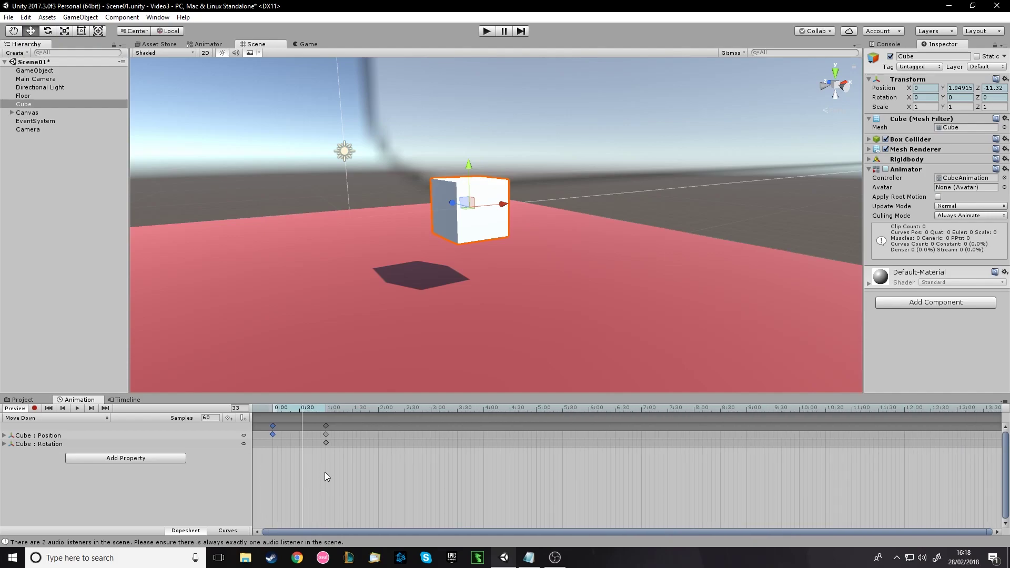
drag(374, 533, 305, 533)
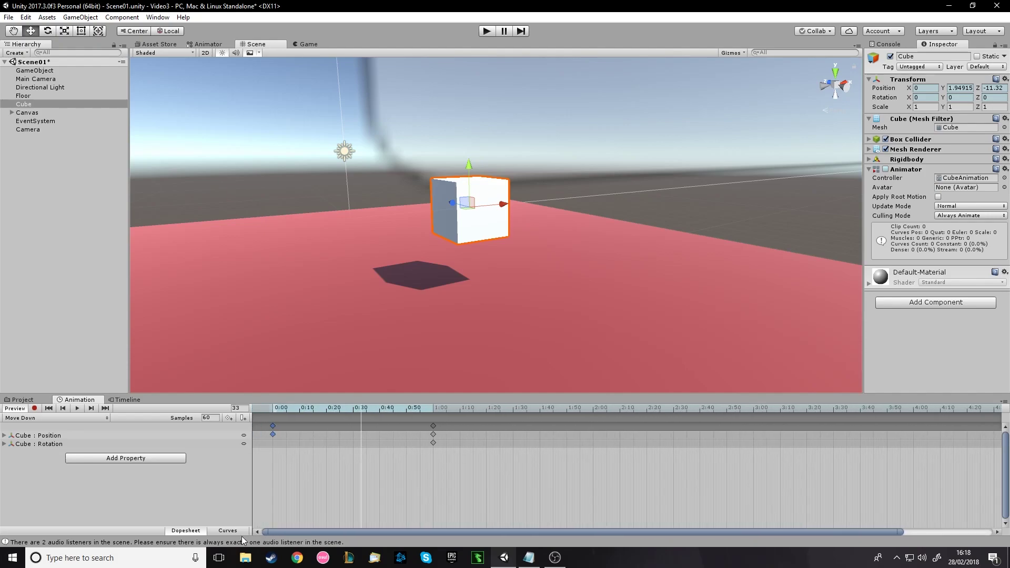
click(281, 408)
drag(281, 408, 273, 409)
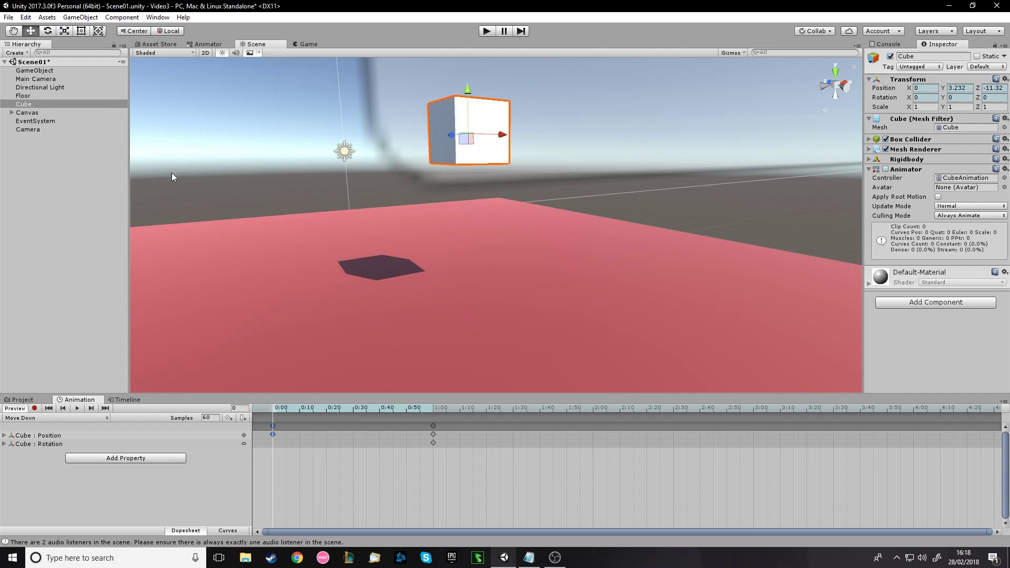
- Switch the animation timeline to the Idle clip at 0:00 and reselect the Cube
click(31, 400)
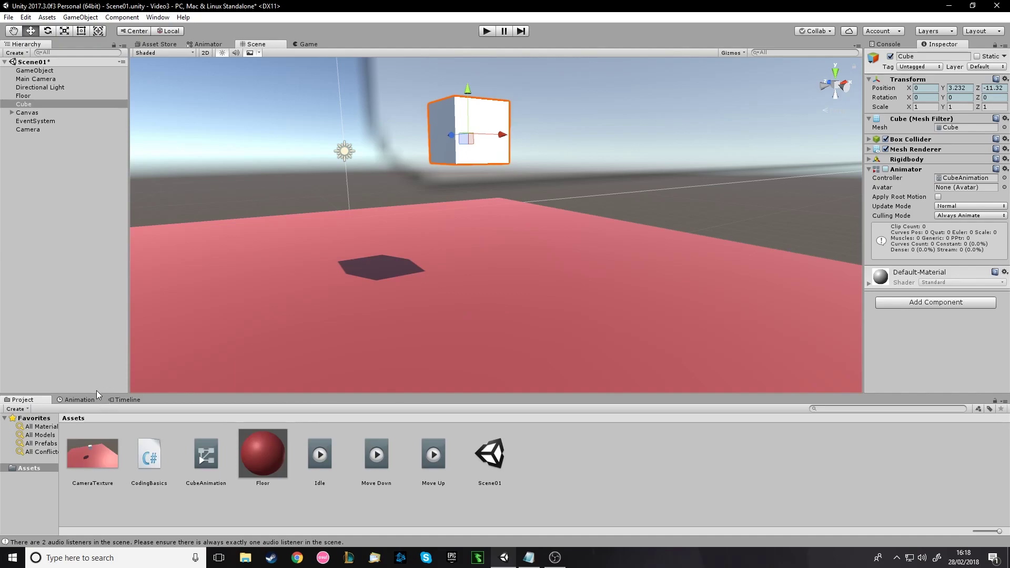
click(77, 400)
click(55, 418)
click(21, 425)
drag(298, 408, 23, 416)
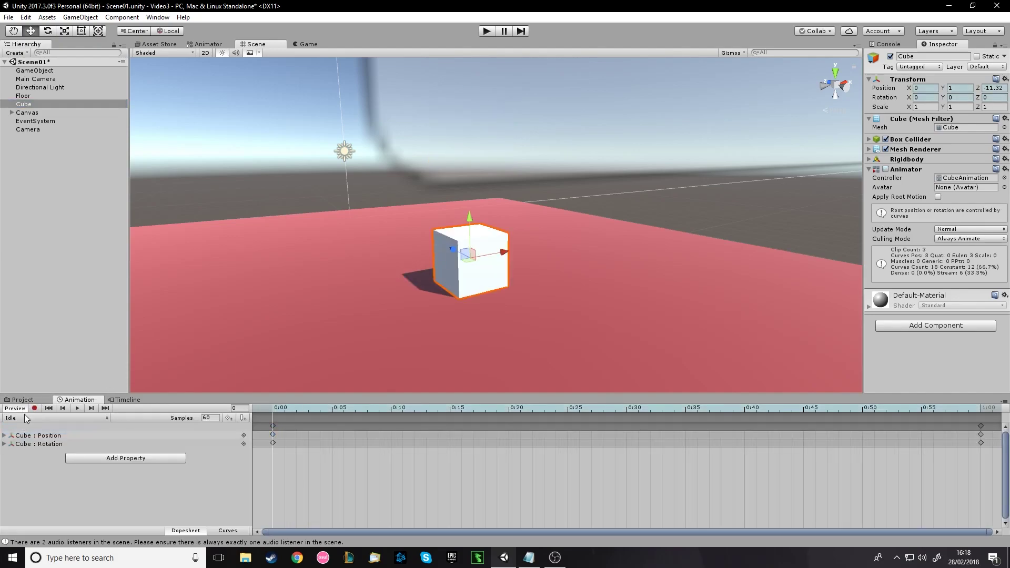
click(24, 416)
click(294, 28)
click(39, 104)
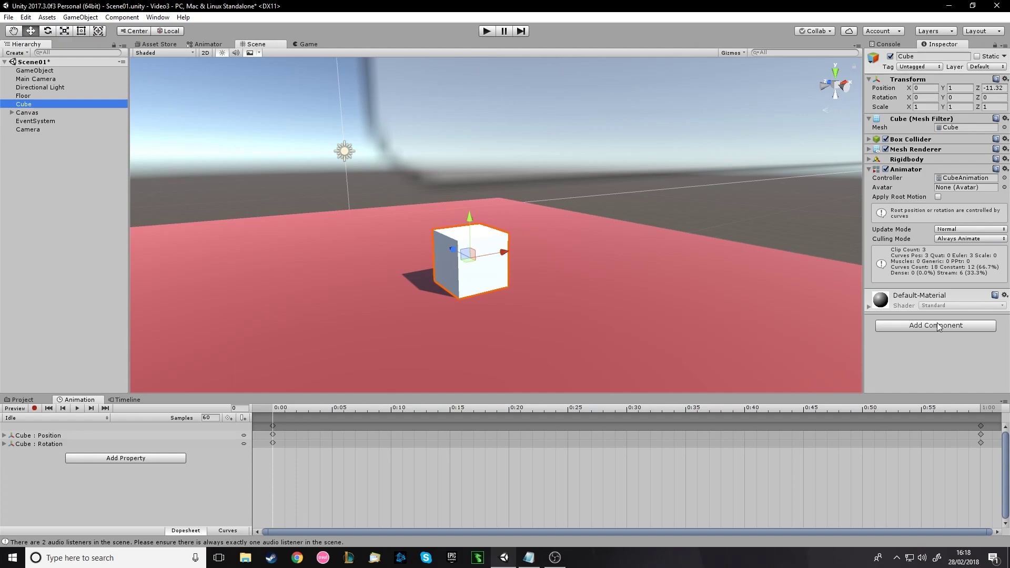
- Run the scene, watch the cube and the active state in the animator graph, and stop the run
click(487, 31)
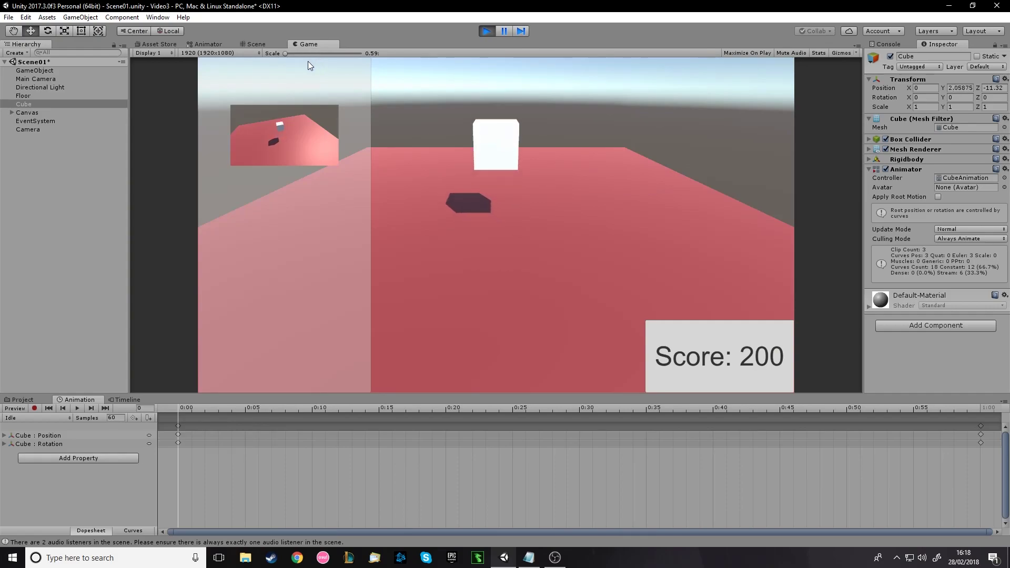
click(204, 44)
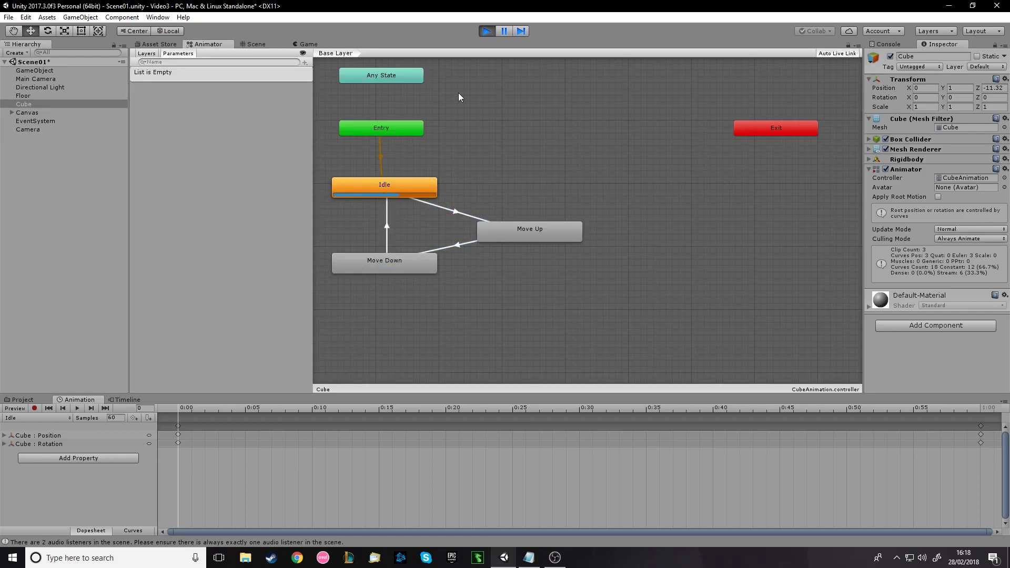
click(487, 31)
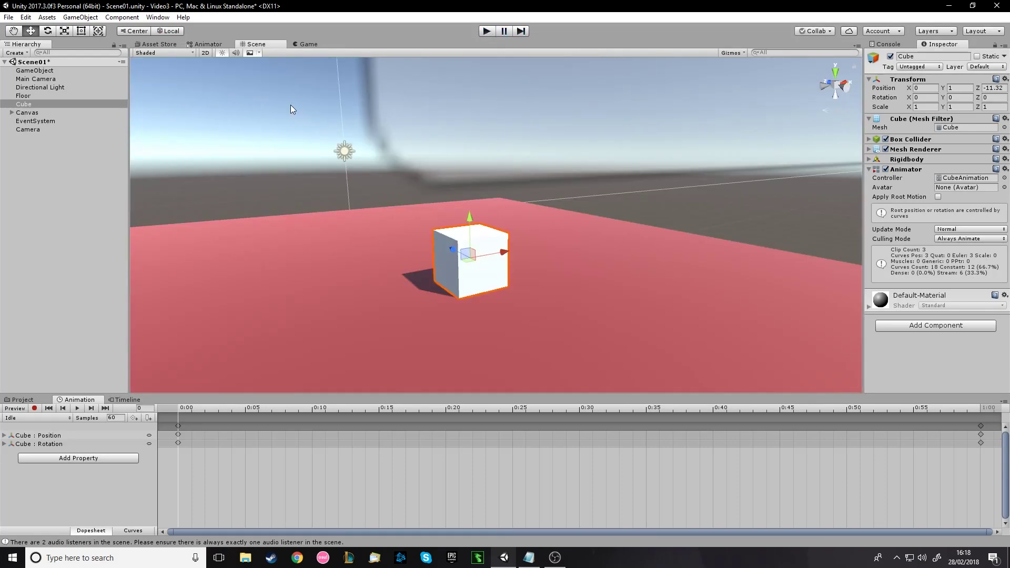
- Turn on Loop Time for the Move Down clip and review the same setting on the Move Up clip
click(32, 399)
click(377, 455)
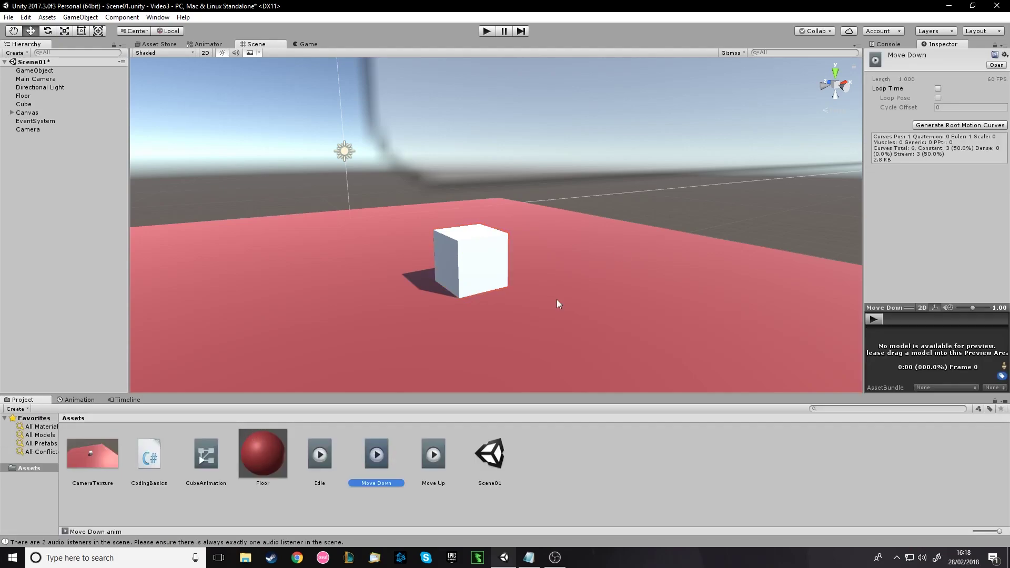
click(938, 89)
click(435, 456)
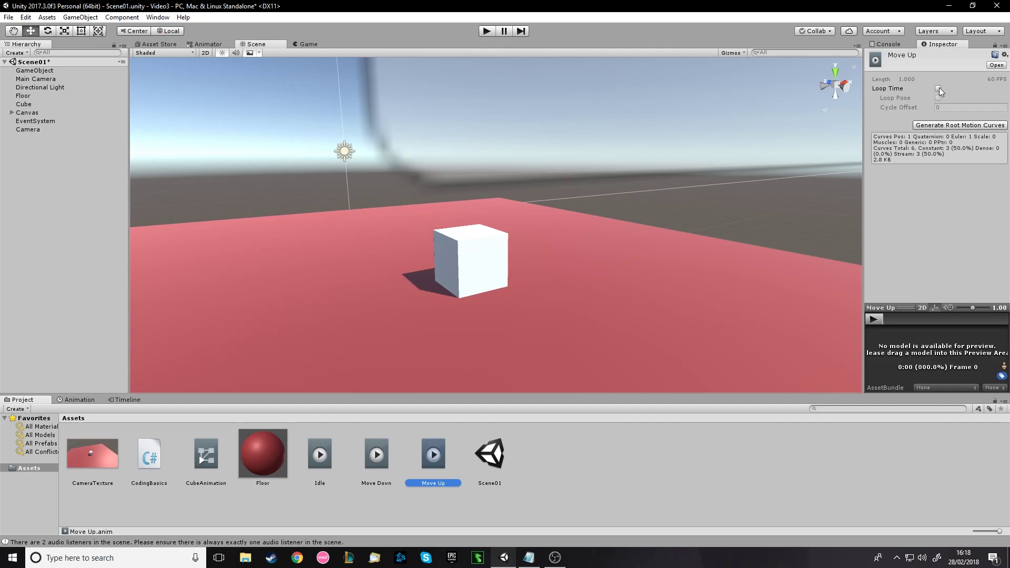
click(383, 455)
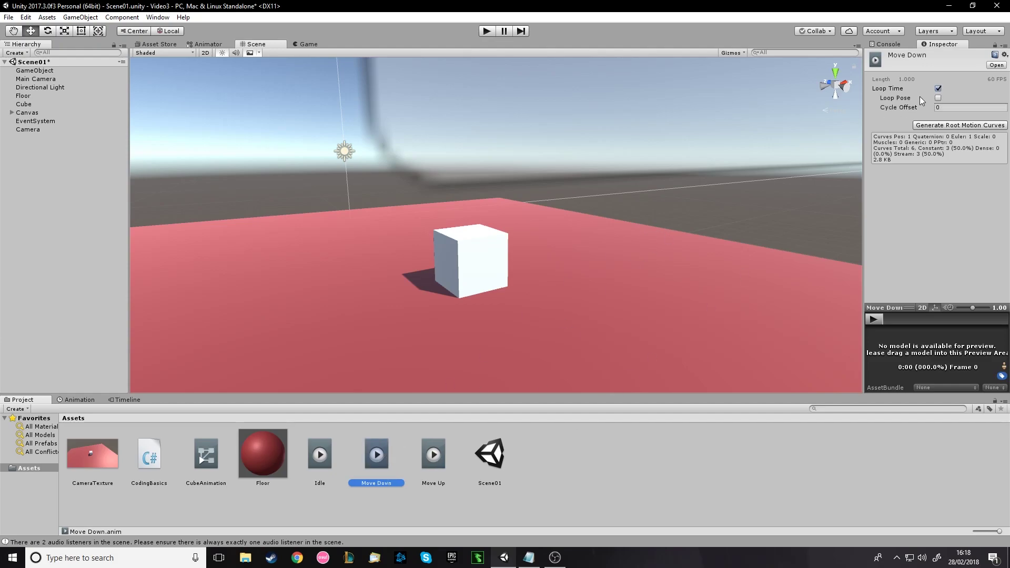
click(618, 453)
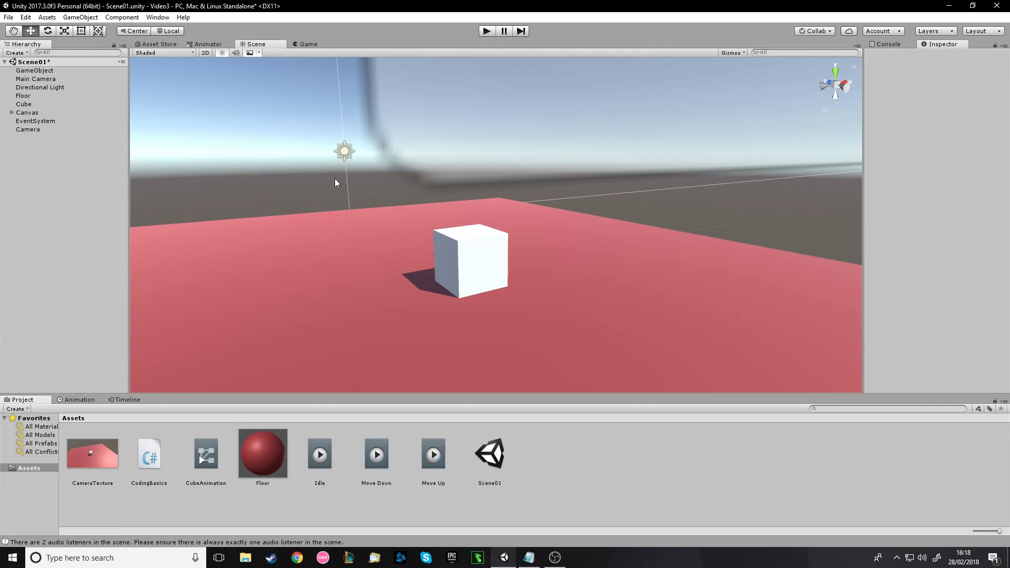
- Inspect the transitions between Idle, Move Up and Move Down in the animator graph, and expand the timing settings of Move Down to Idle
click(206, 44)
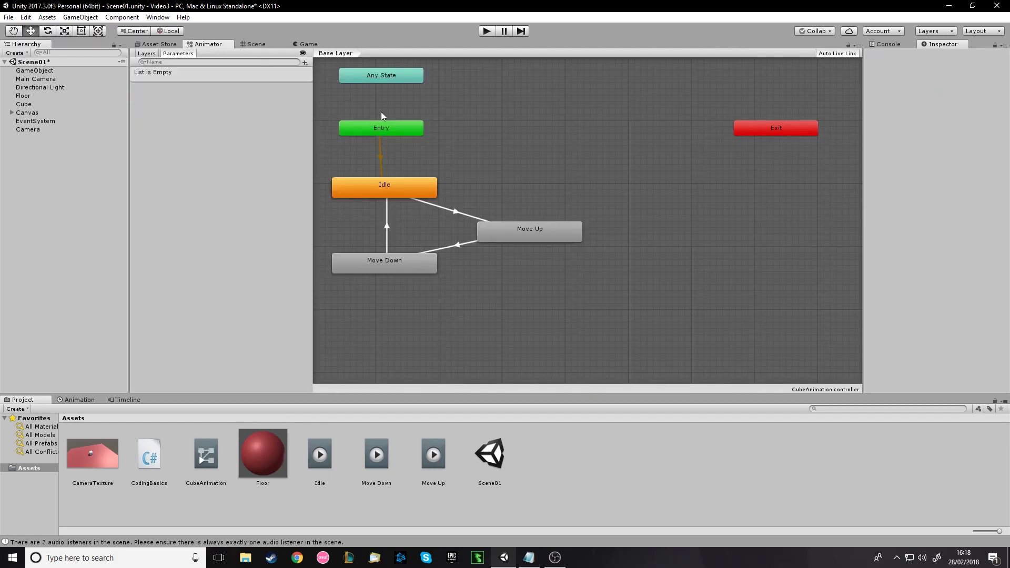
click(465, 213)
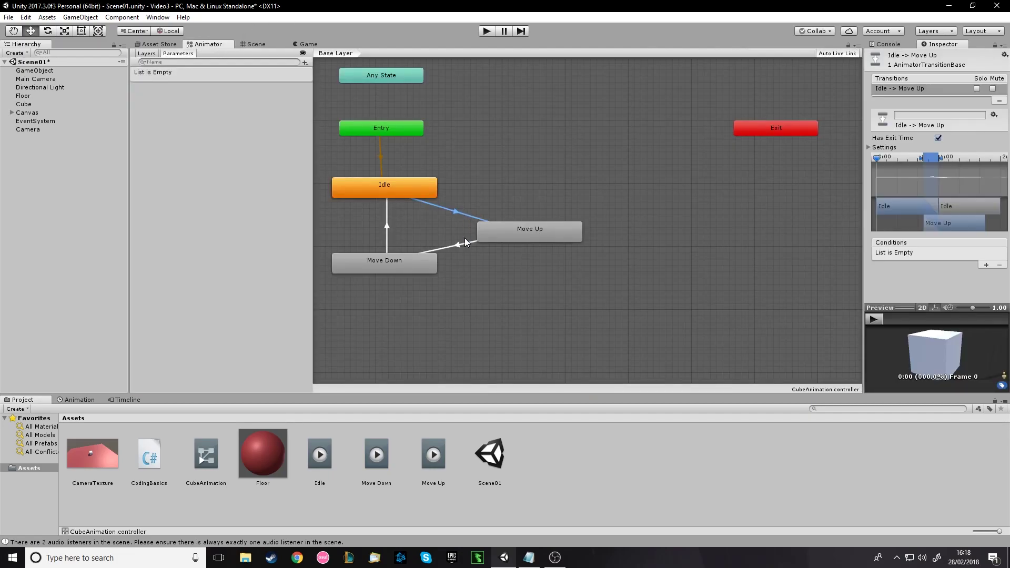
click(461, 243)
click(387, 225)
click(458, 211)
click(458, 247)
click(387, 227)
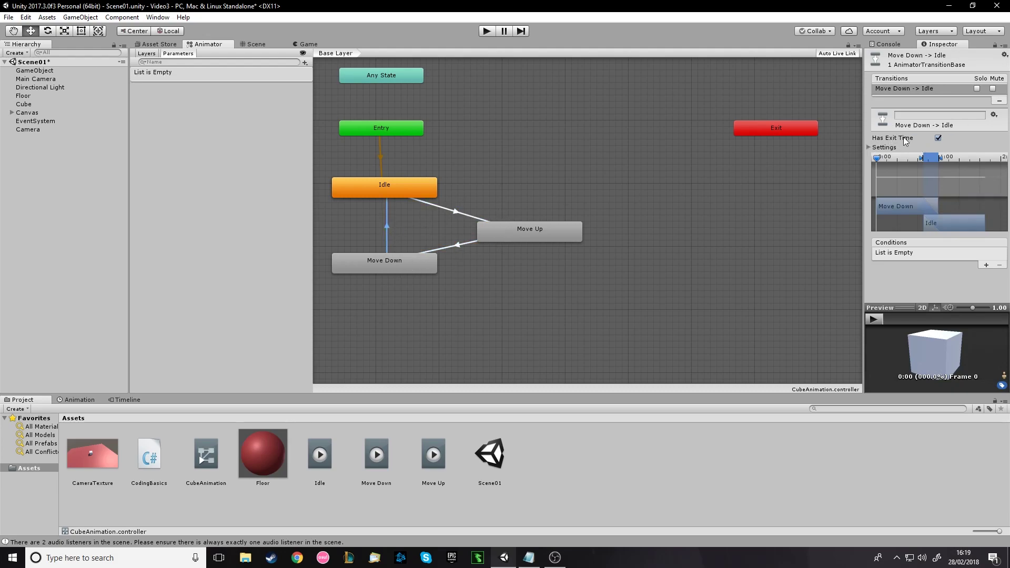
click(882, 148)
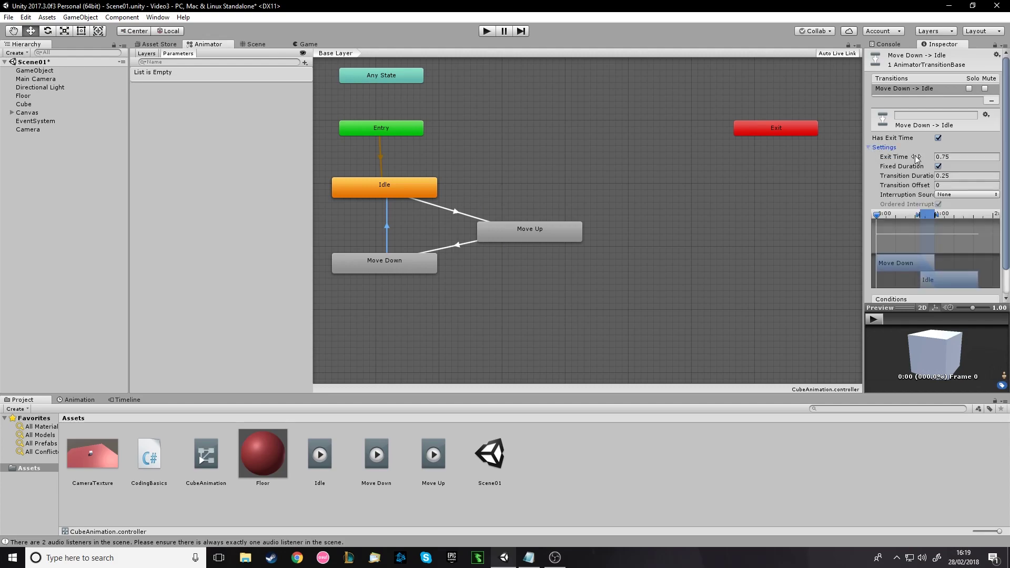
- Examine the Exit Time and Transition Duration settings of the Move Down to Idle transition
click(957, 156)
click(884, 180)
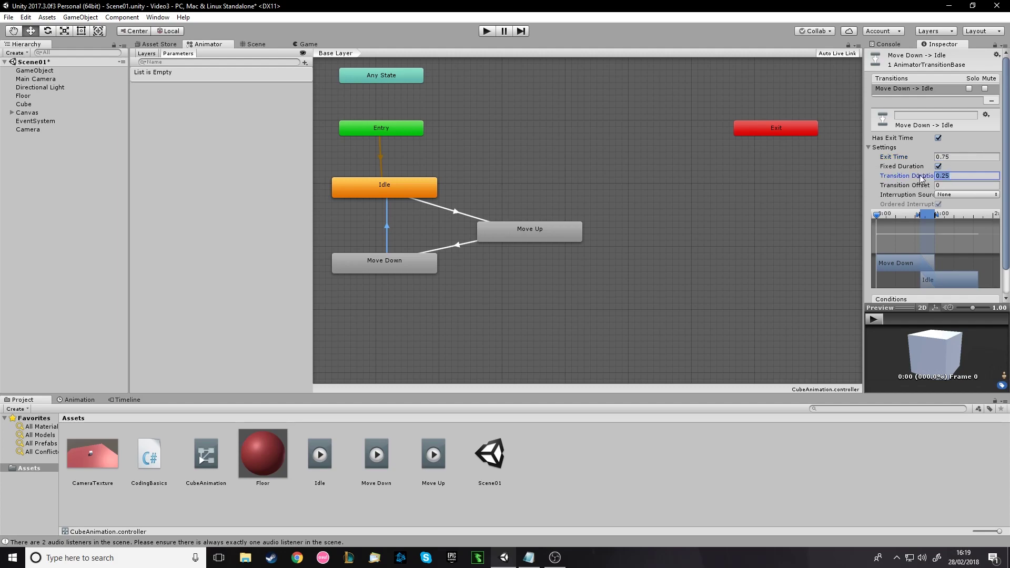
click(965, 177)
click(966, 158)
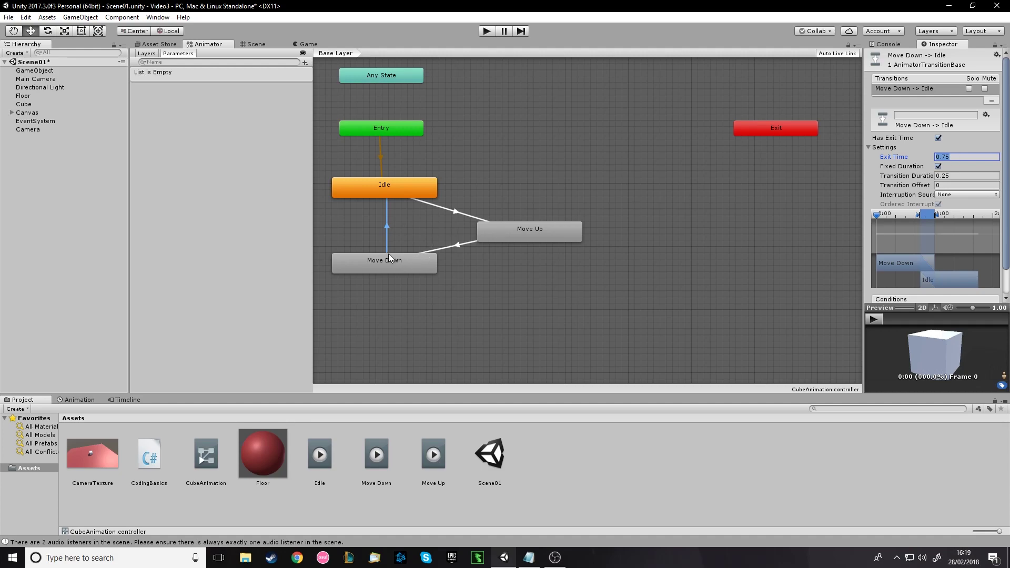
click(963, 179)
key(Return)
- Turn off Has Exit Time for the Idle to Move Up transition and set its Transition Duration to 0
click(453, 211)
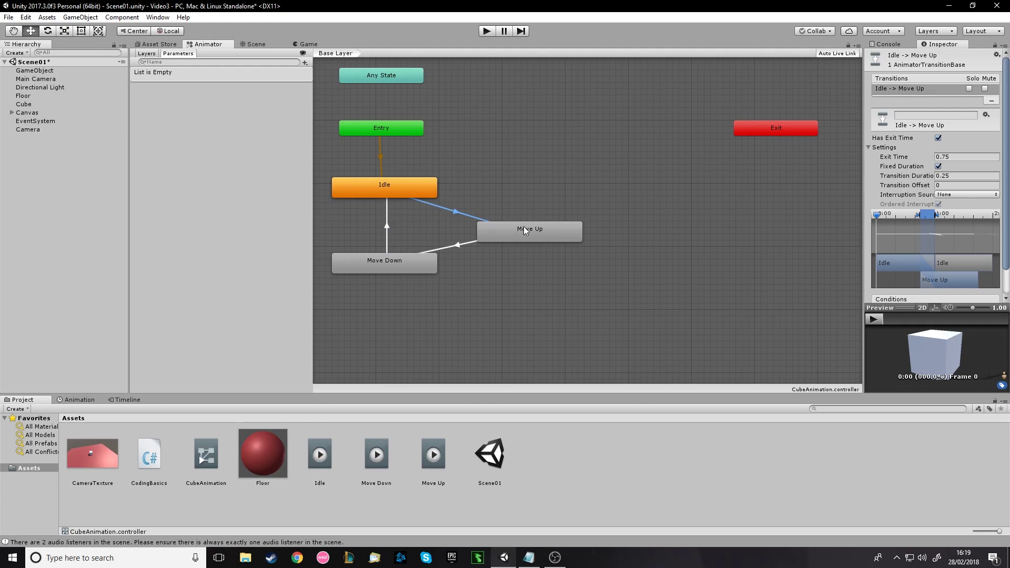
click(939, 137)
click(958, 178)
text(0)
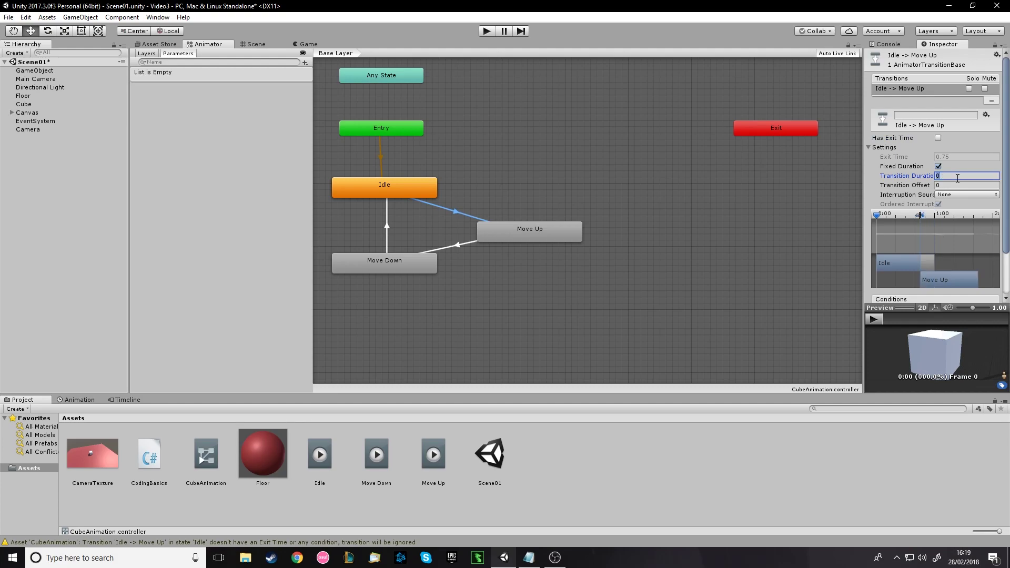
click(875, 151)
click(869, 149)
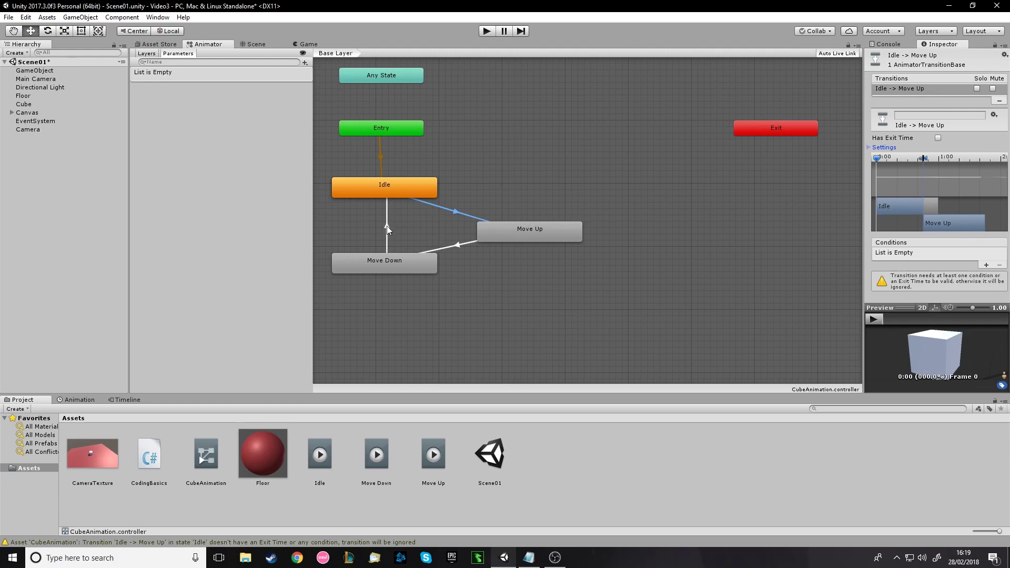
- Set the Move Up to Move Down transition's Exit Time to 1 and its Transition Duration to 0
click(456, 245)
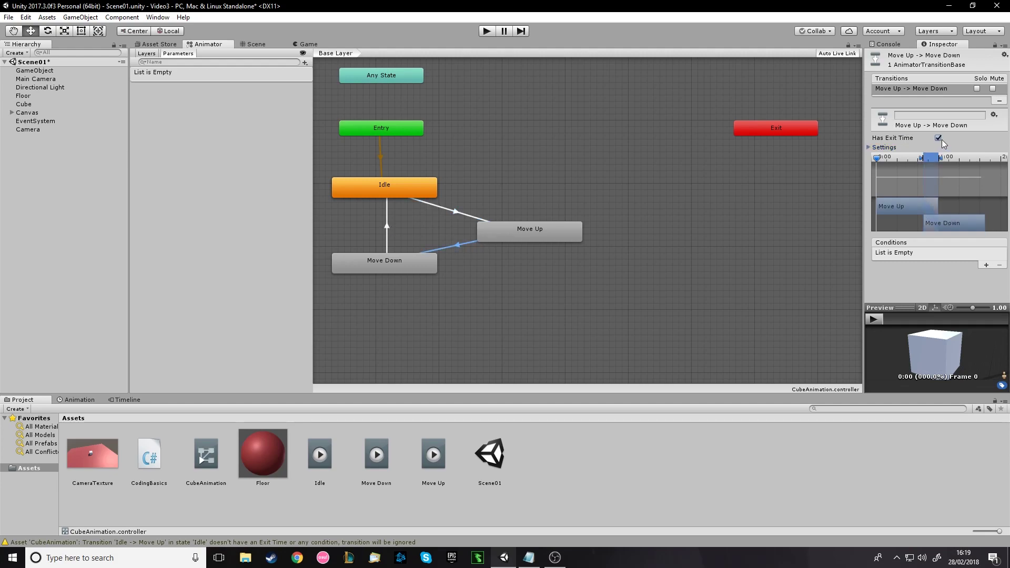
click(871, 148)
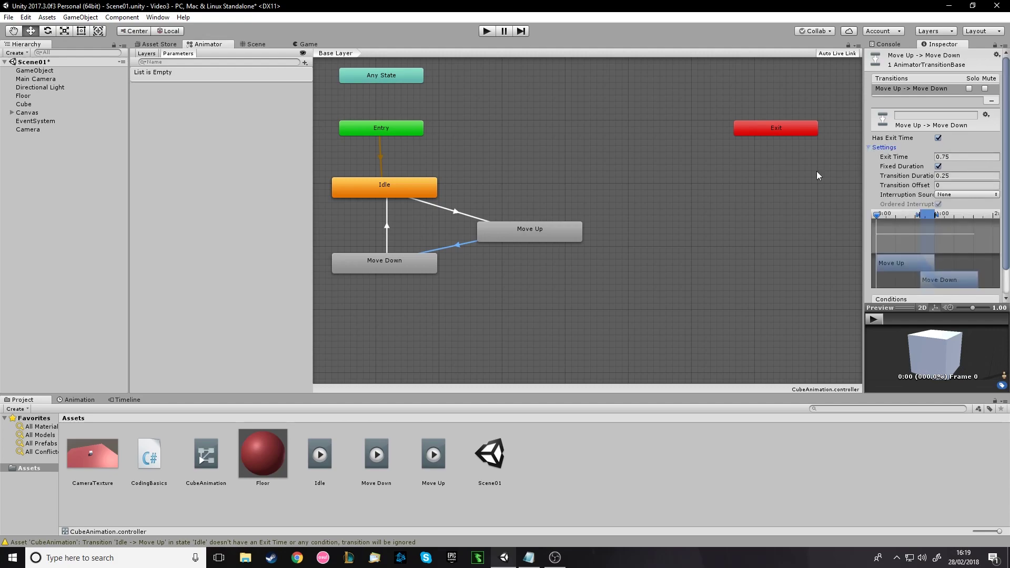
click(953, 157)
text(1)
click(951, 180)
text(0)
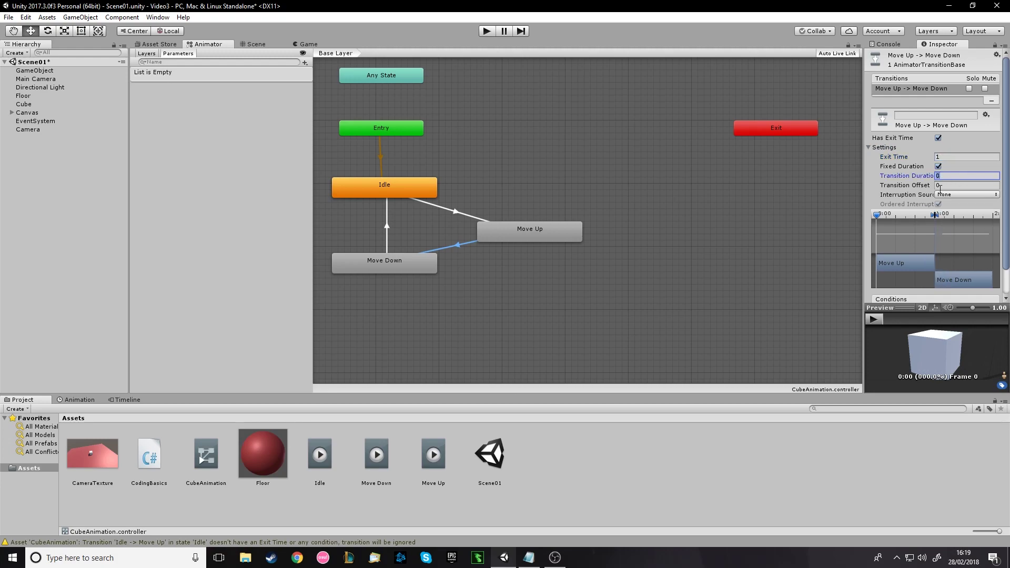
click(935, 157)
click(870, 148)
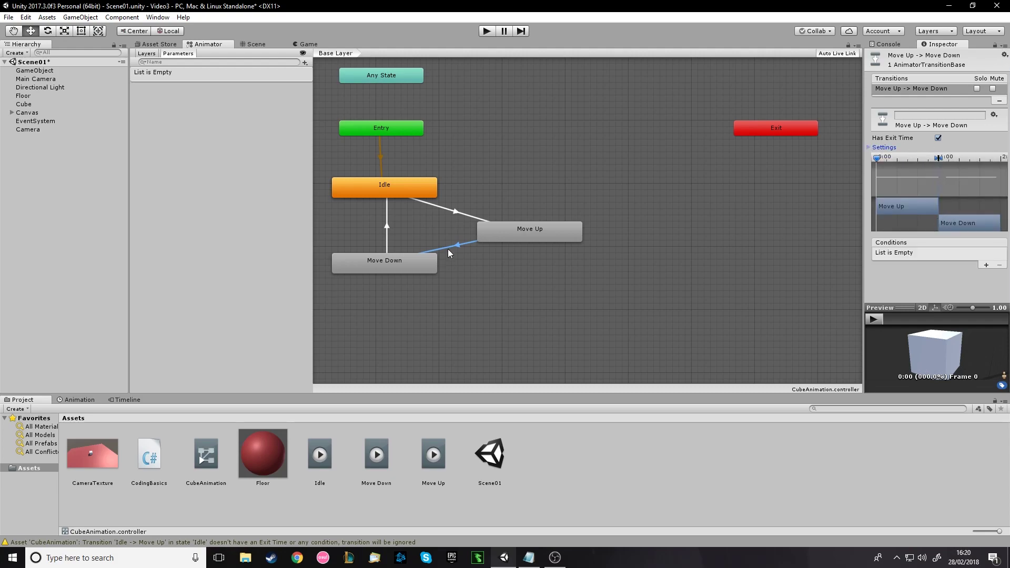
- Set the Move Down to Idle transition's Exit Time to 1 and its Transition Duration to 0
click(516, 231)
click(410, 265)
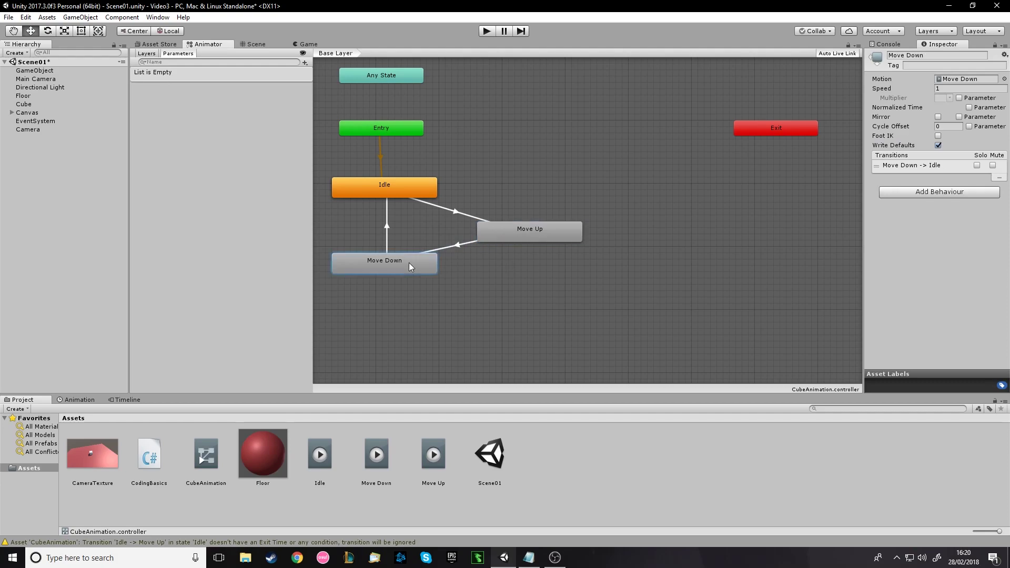
click(389, 220)
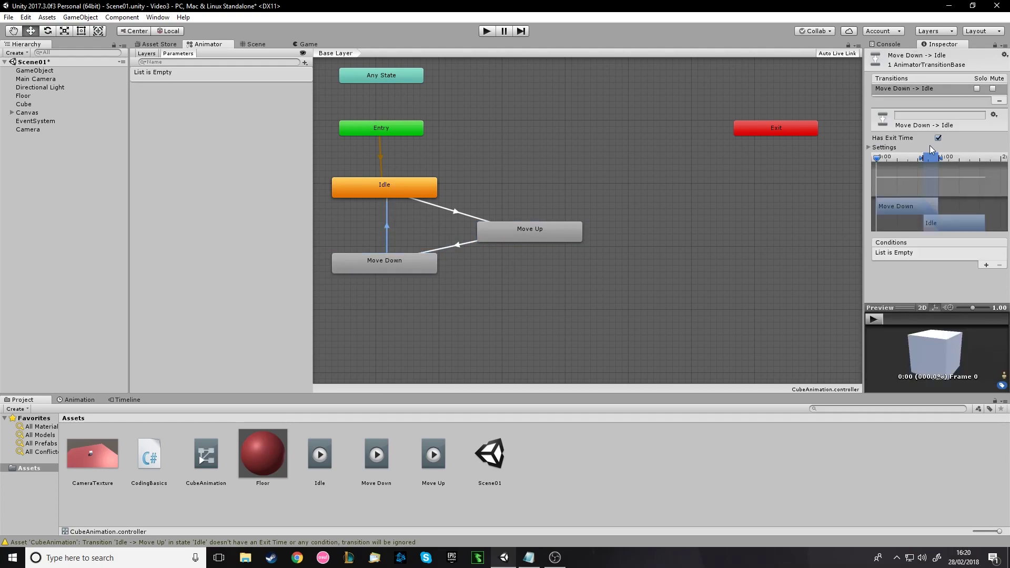
click(871, 148)
click(947, 157)
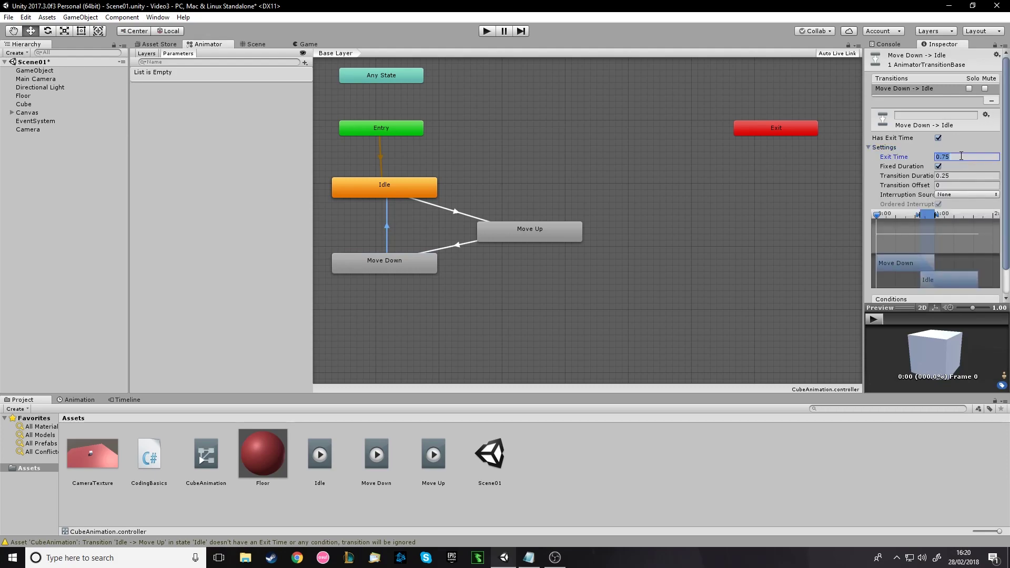
text(1)
click(956, 176)
text(0)
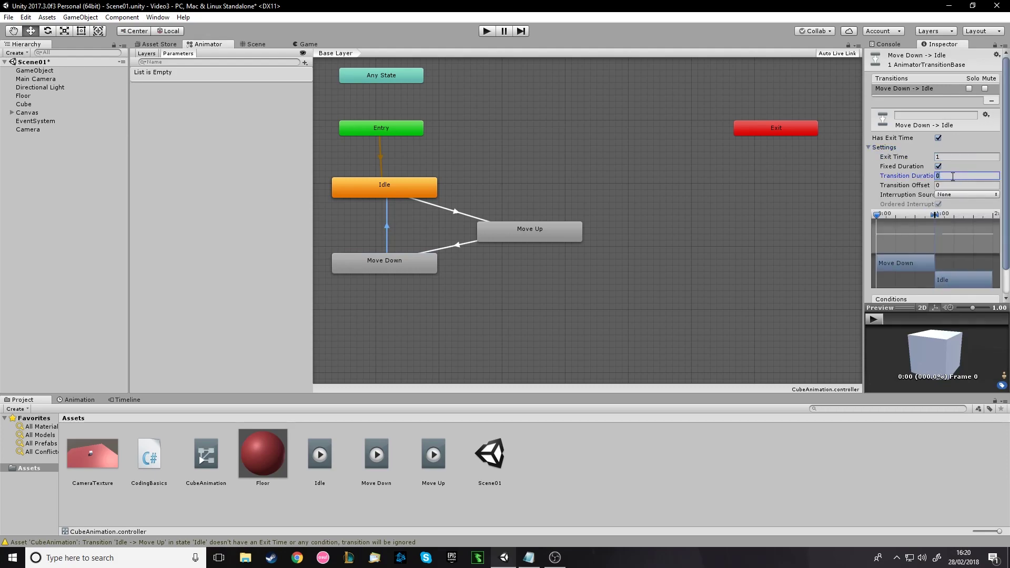
click(868, 147)
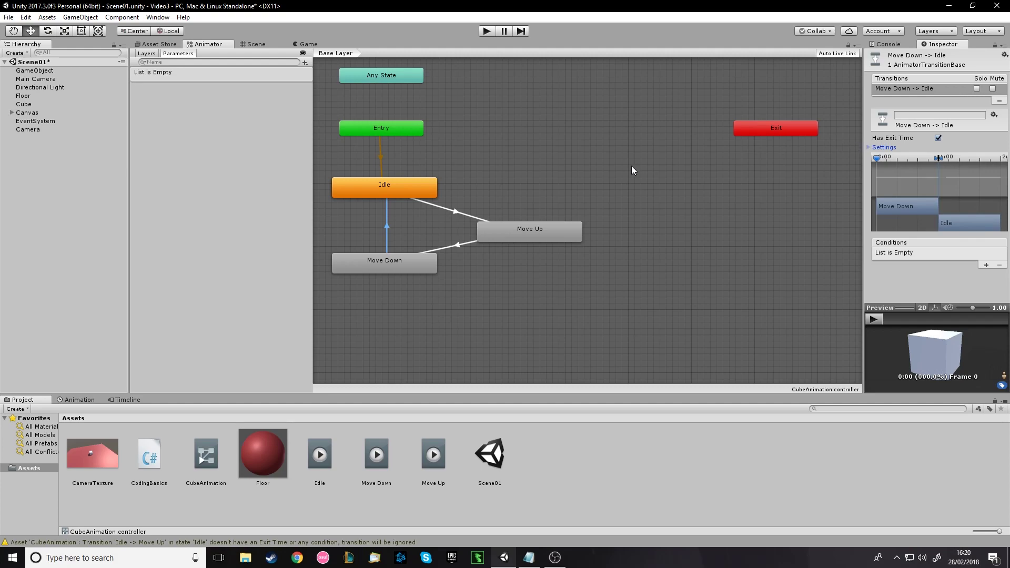
- Add a condition to the Idle to Move Up transition and check its available parameters
click(455, 211)
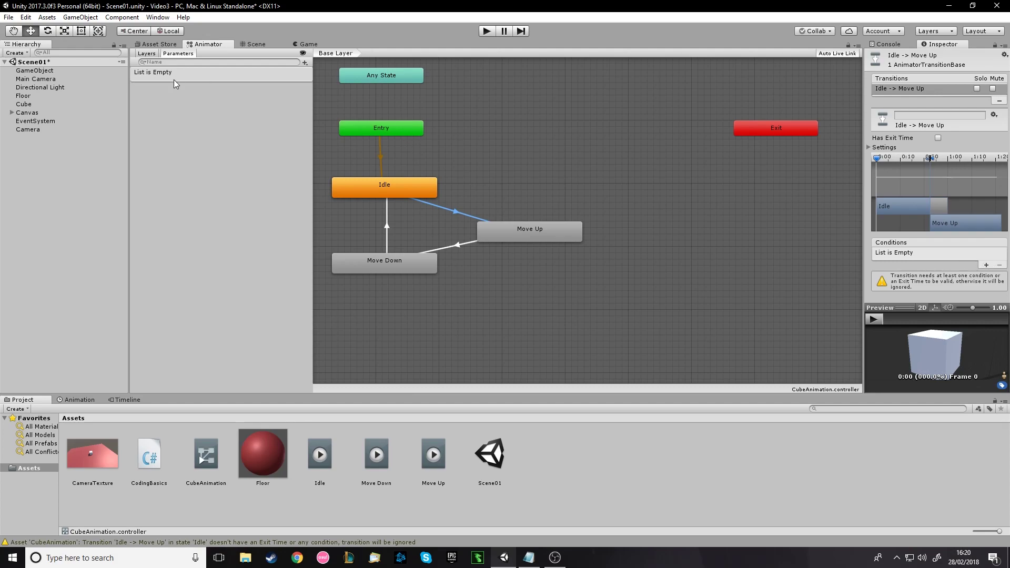
click(987, 265)
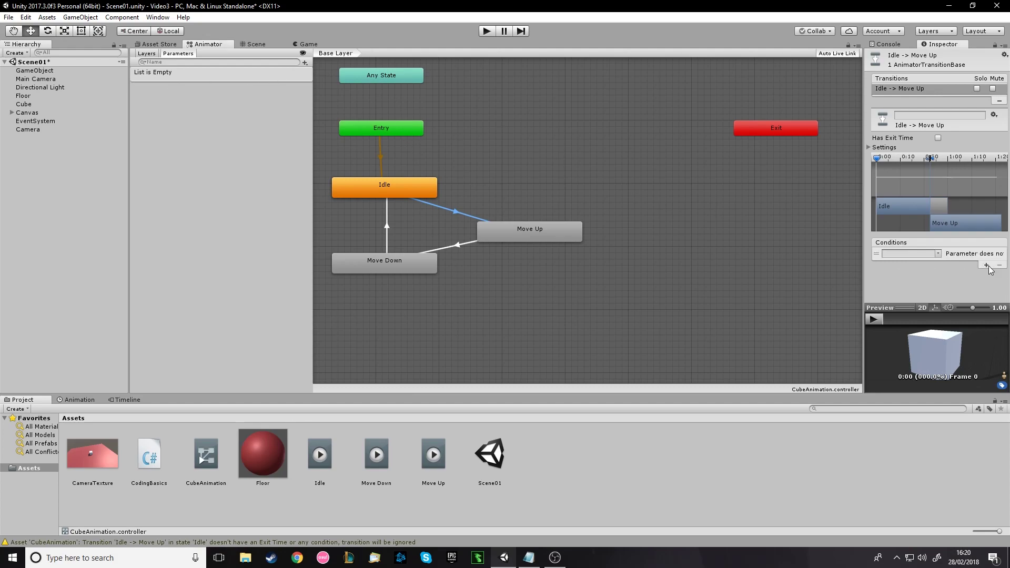
click(938, 254)
click(940, 265)
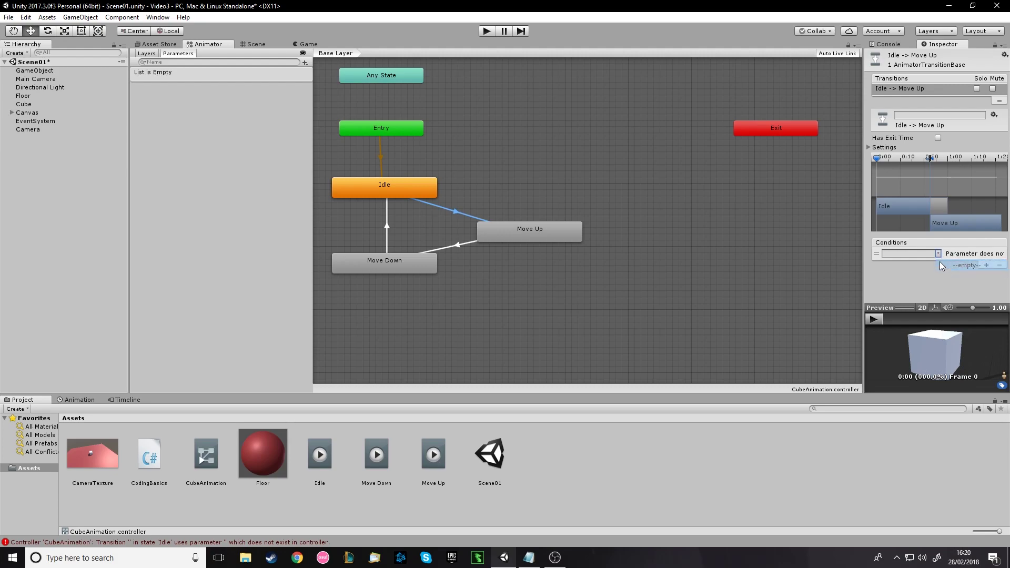
- Create a Bool parameter named isAnimating and assign it to the Idle to Move Up condition
click(304, 63)
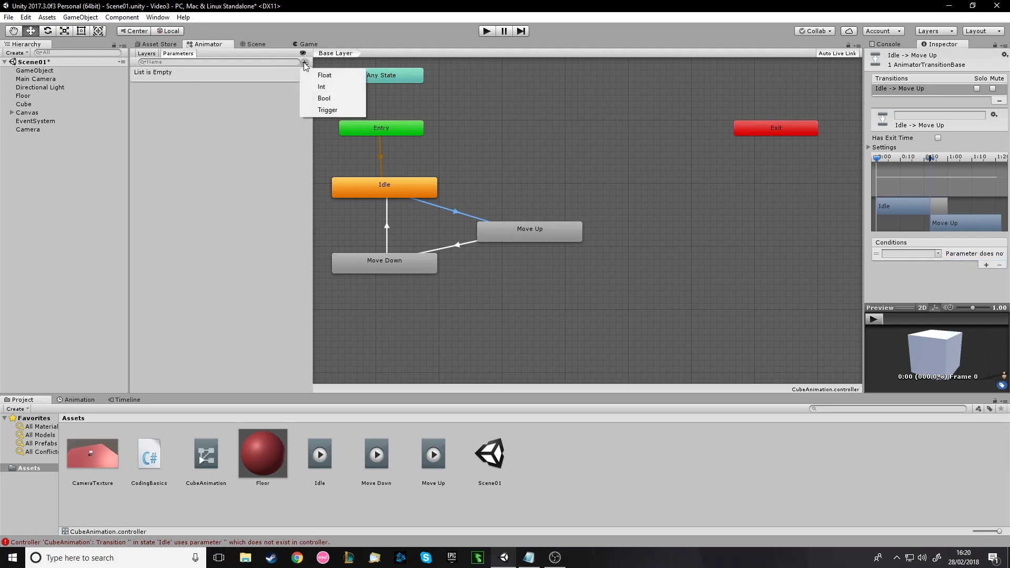
click(331, 99)
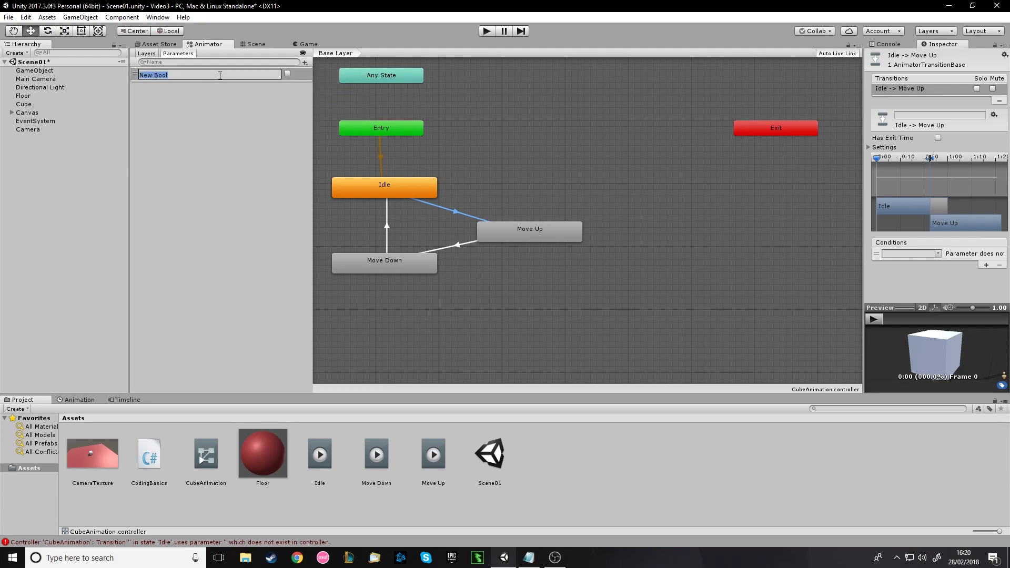
text(isAnimating)
key(Return)
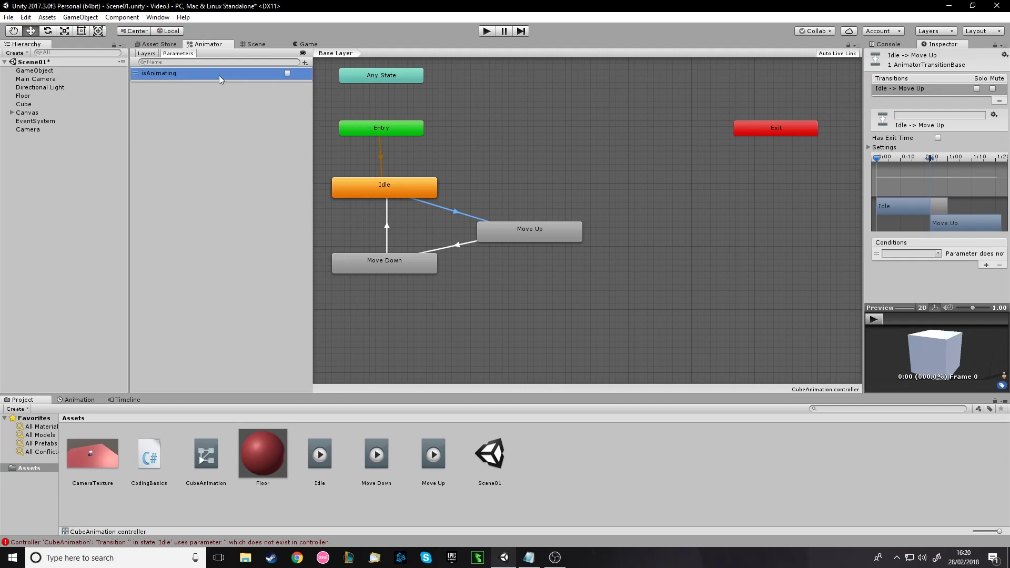
click(937, 255)
click(933, 261)
- Read the CubeAnimation controller error in the console, clear the log, and return to the transition's properties
click(275, 542)
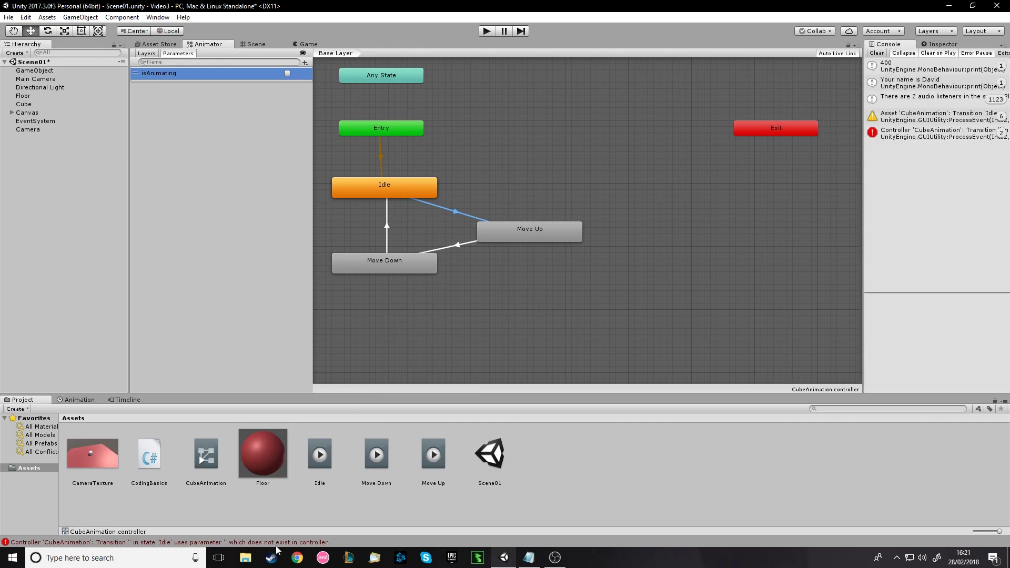
click(920, 134)
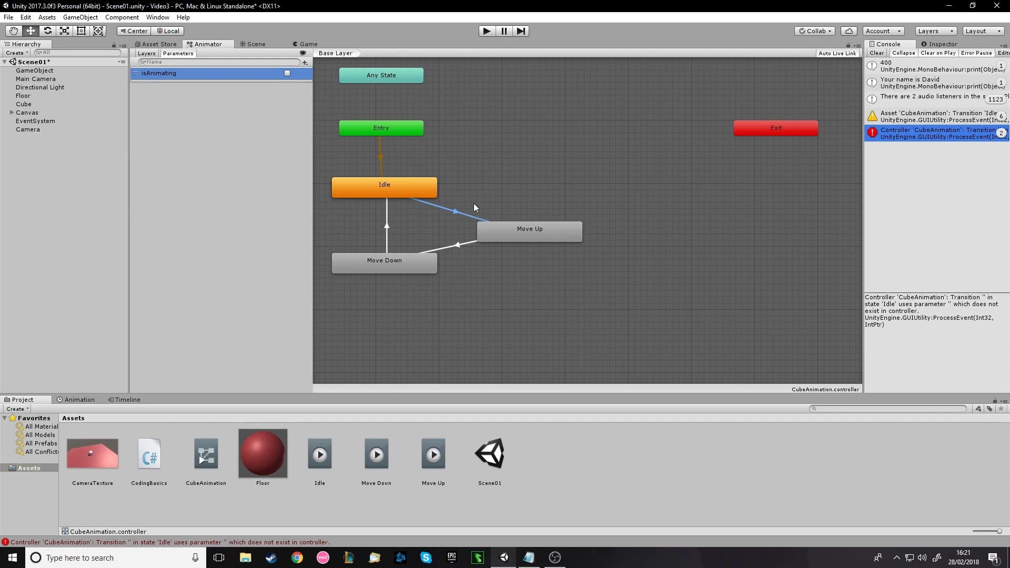
click(878, 53)
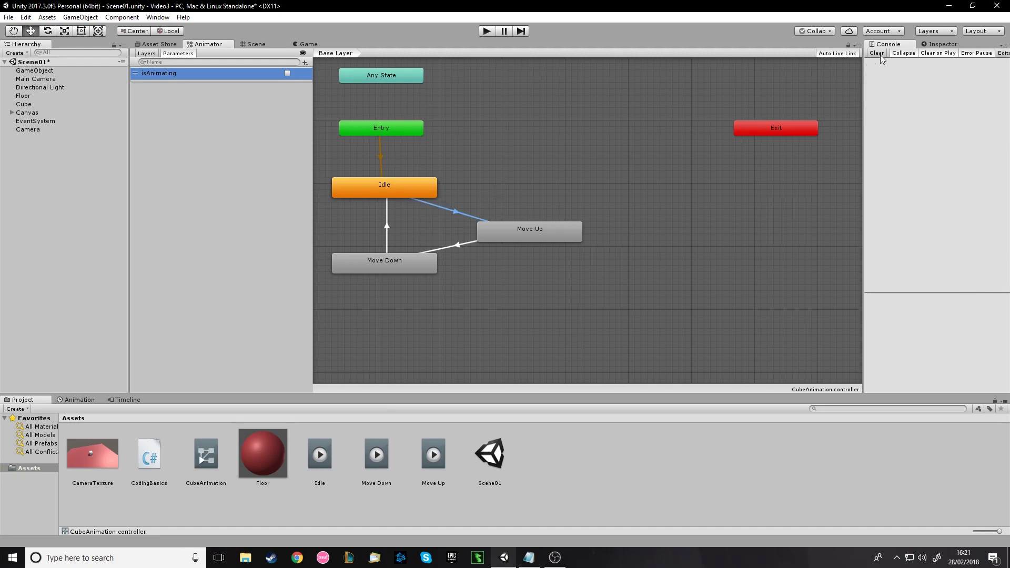
click(926, 46)
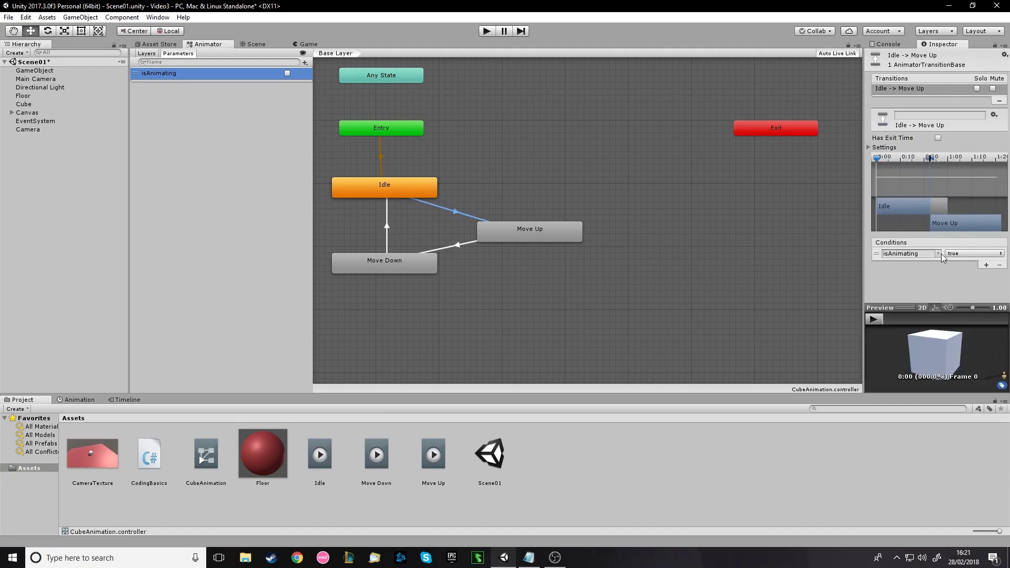
- Add a new C# script component named CubeAnimation to the Cube
click(249, 44)
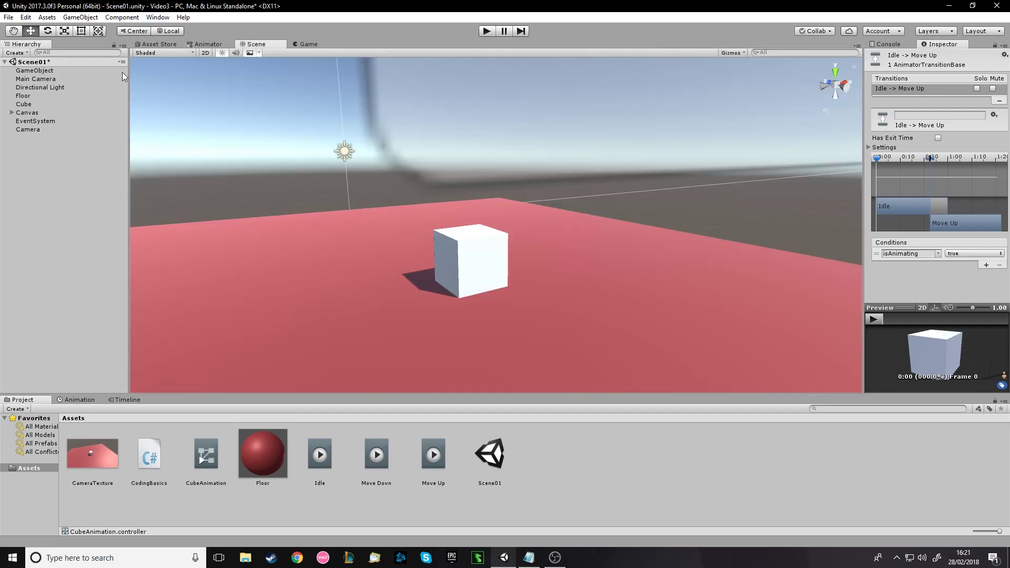
click(24, 105)
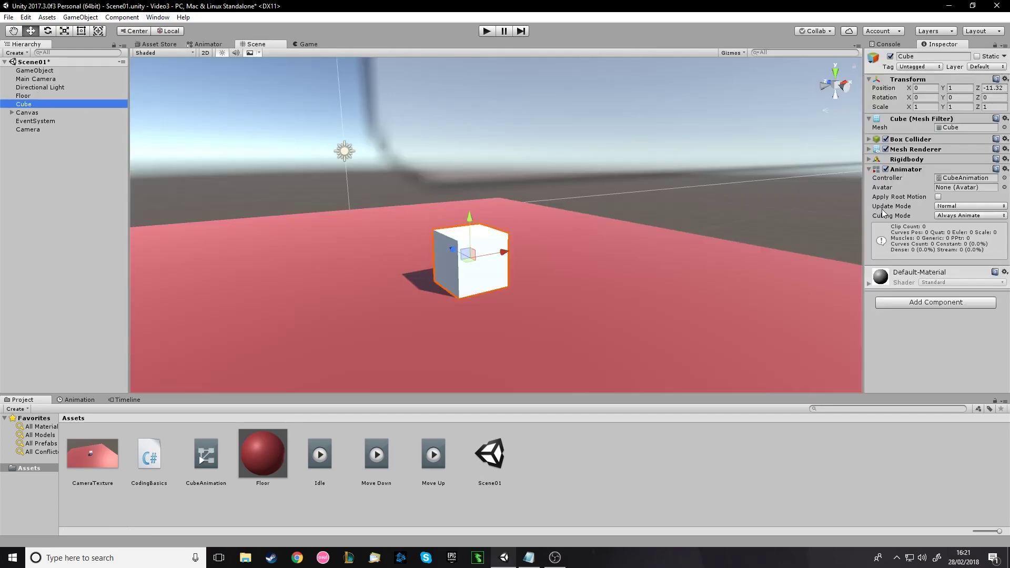
click(931, 303)
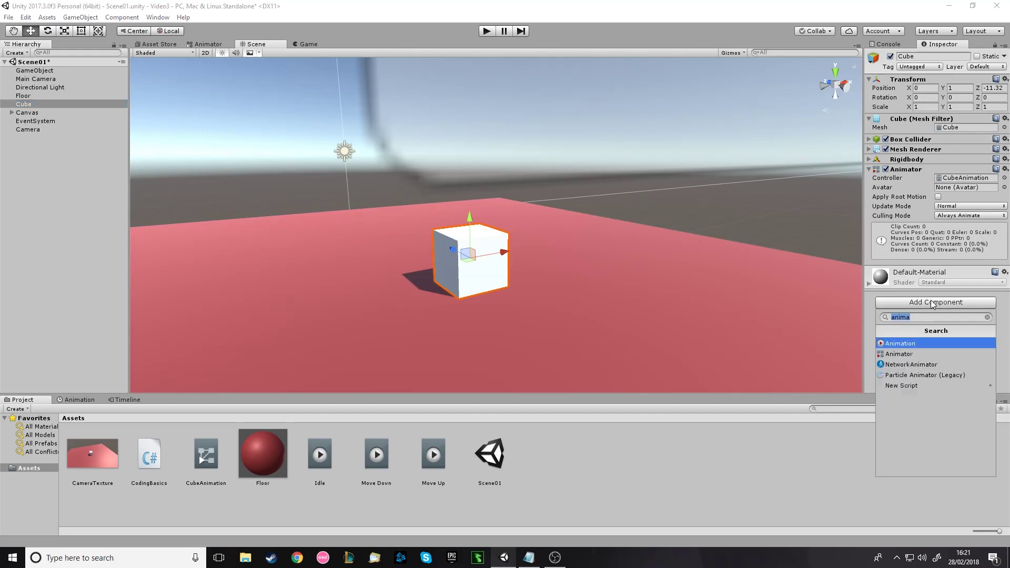
text(C)
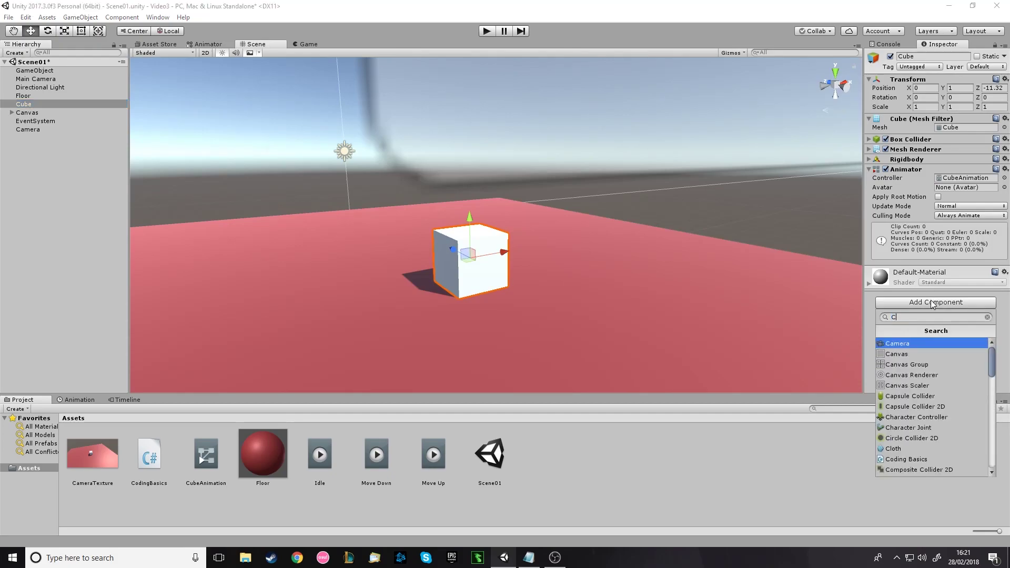
text(ubeAnimation)
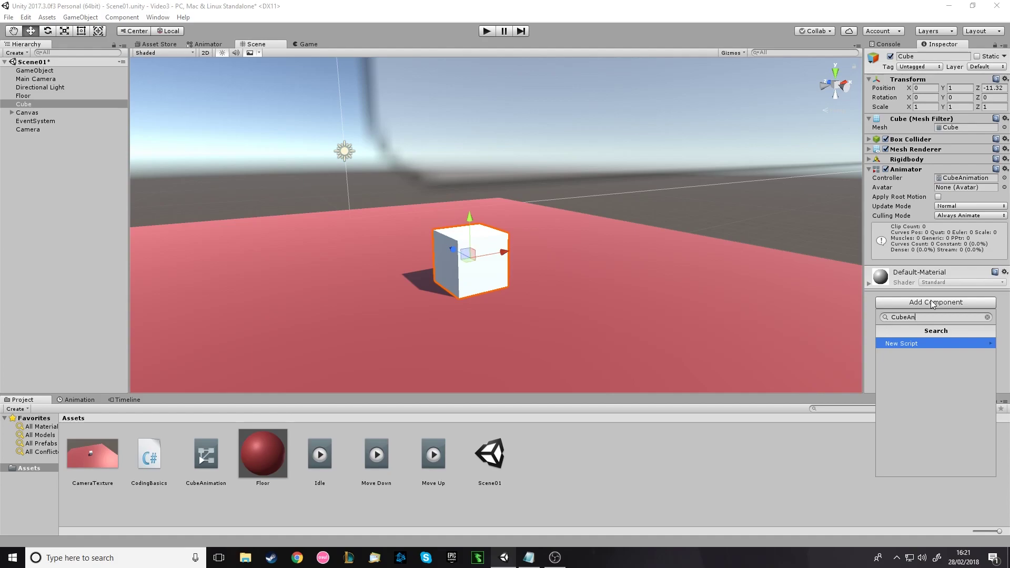
key(Return)
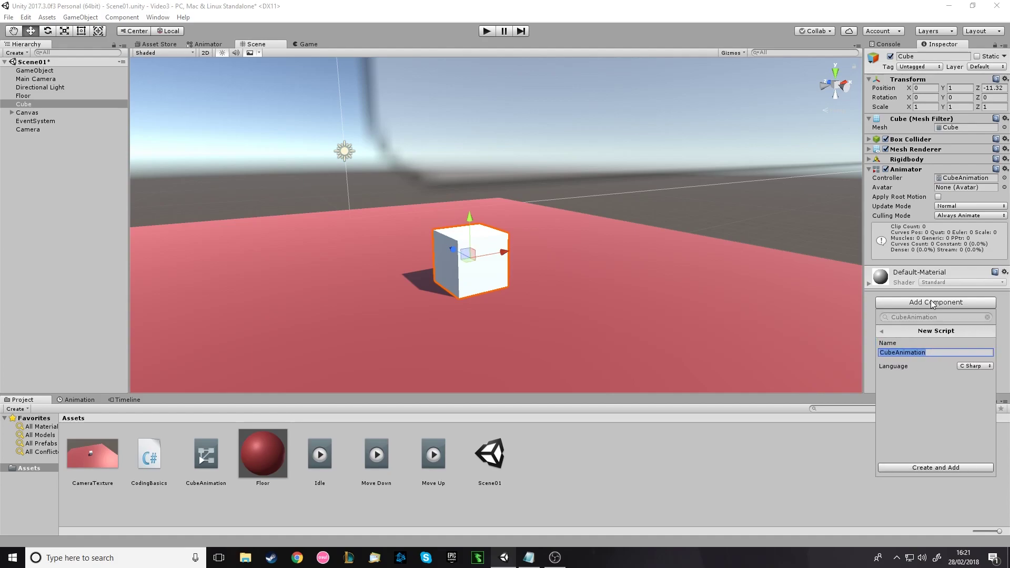
key(Return)
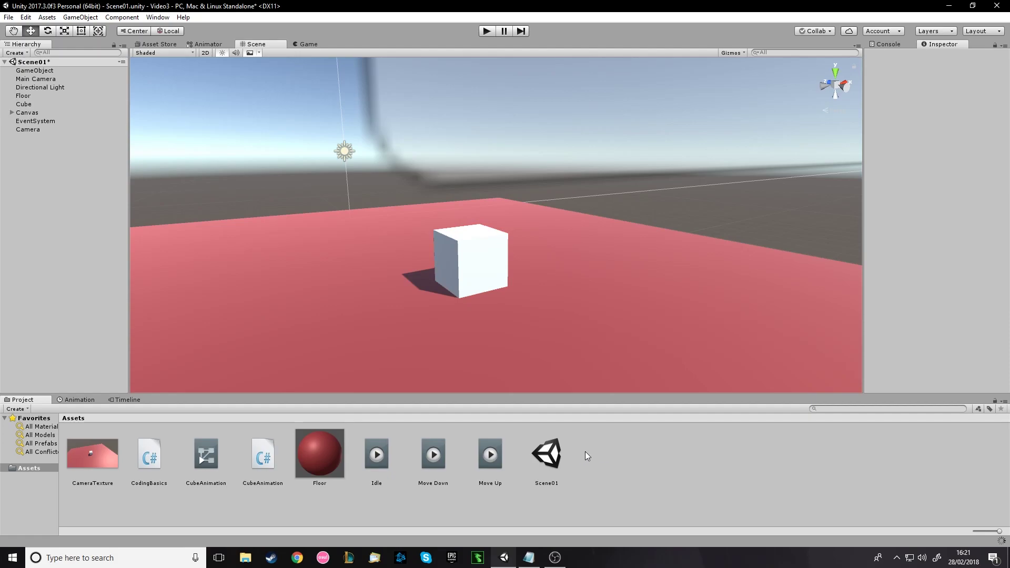
- Create a folder named Animations in the project's Assets
right_click(594, 431)
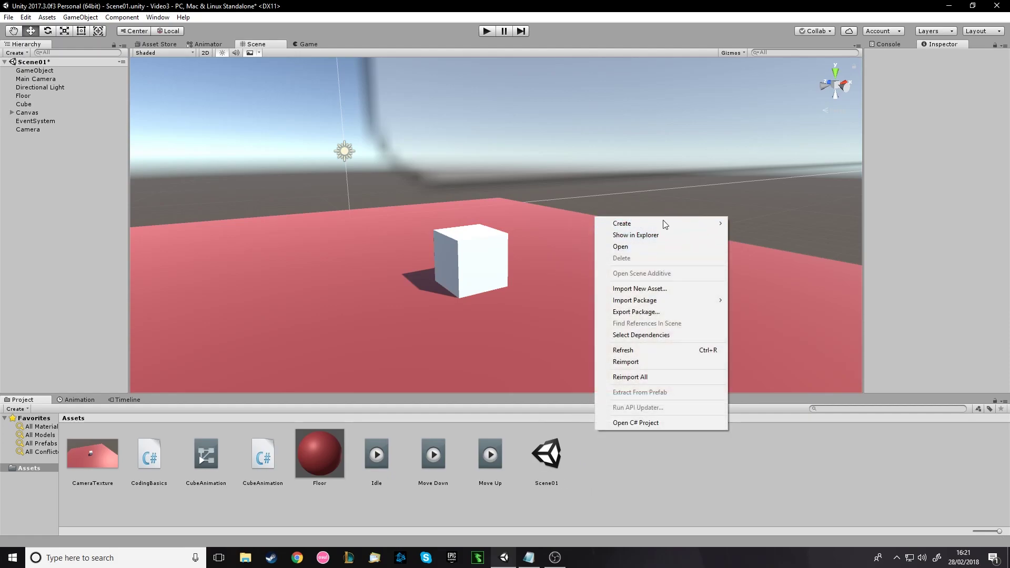
mouse_move(664, 221)
click(563, 211)
text(A)
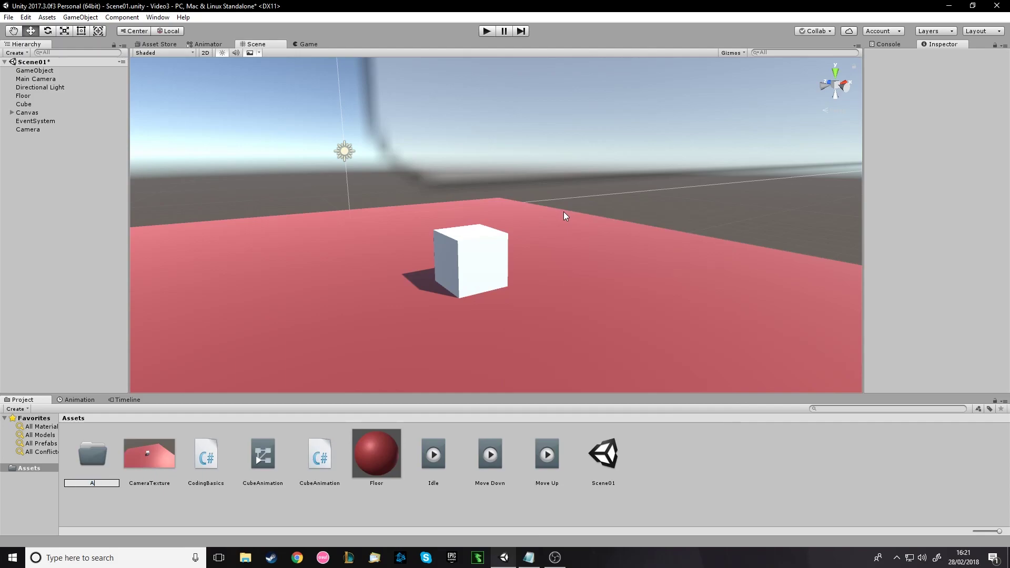
text(nimations)
key(Return)
- Move the CubeAnimation animator controller and the Idle, Move Down and Move Up clips into the Animations folder
click(266, 518)
click(268, 450)
shift+click(432, 457)
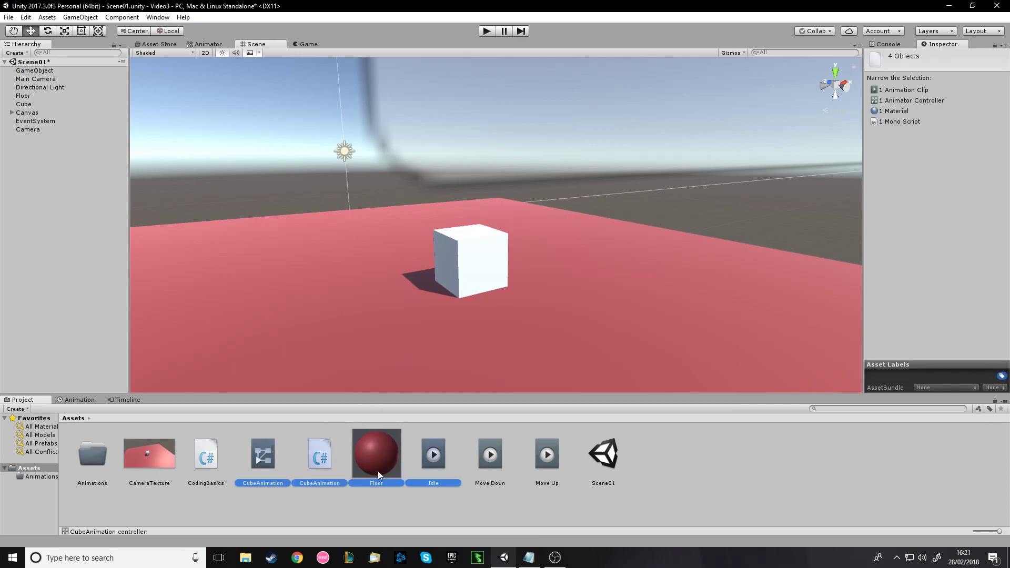
click(265, 453)
click(439, 452)
shift+click(549, 456)
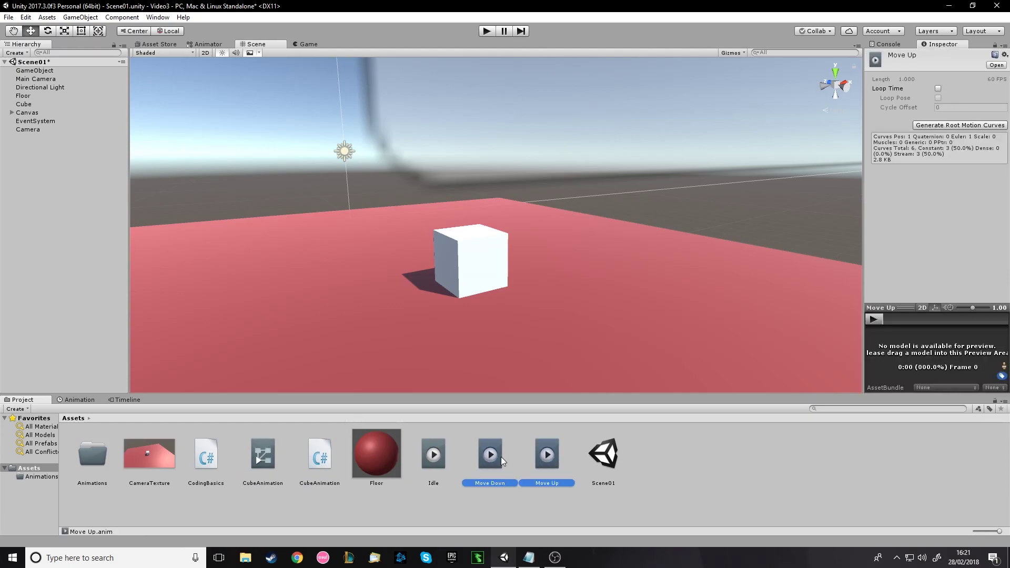
ctrl+click(260, 452)
drag(258, 448, 98, 462)
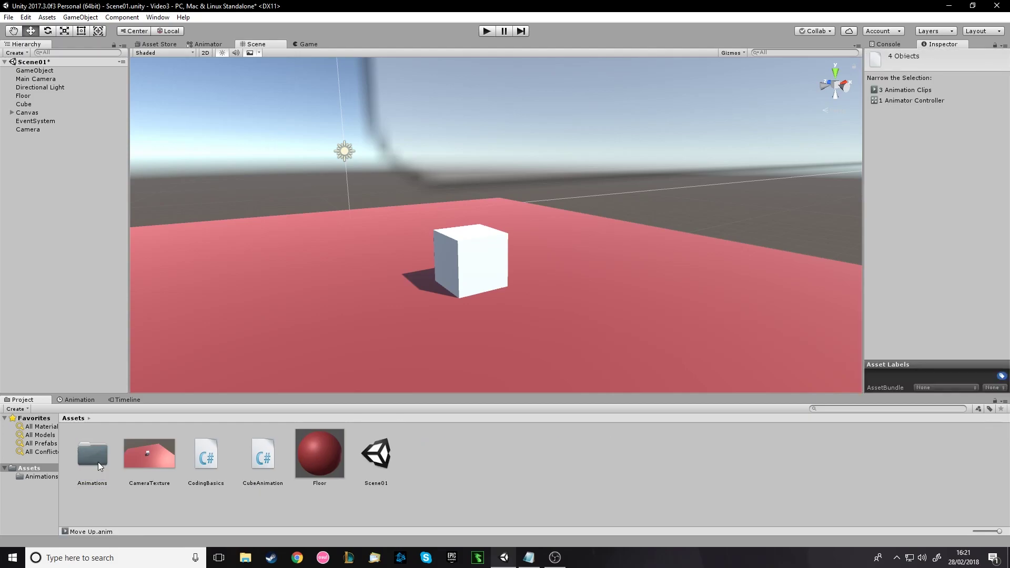
- Create a folder named Scripts in the project's Assets
right_click(196, 505)
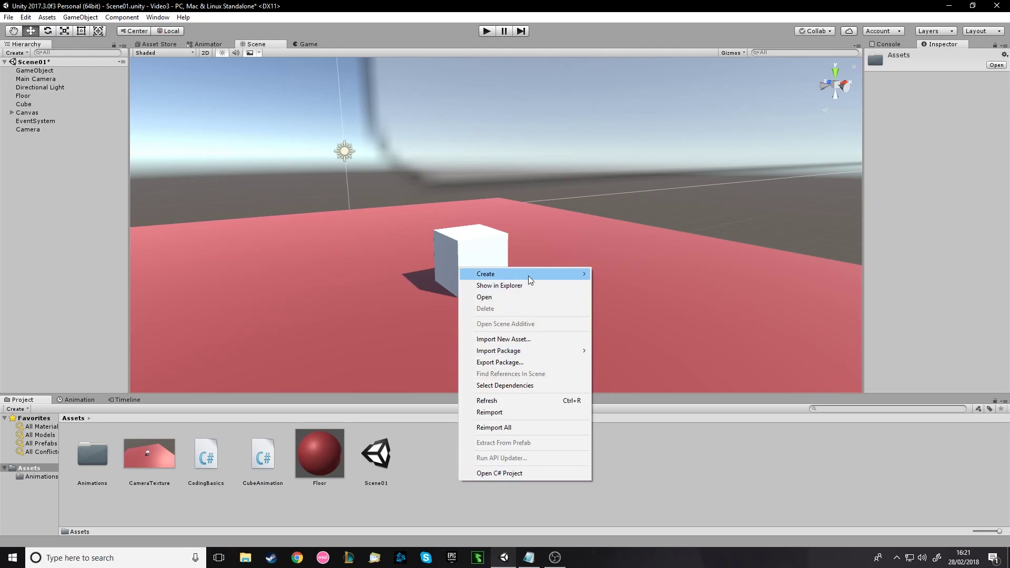
mouse_move(509, 279)
click(410, 208)
text(S)
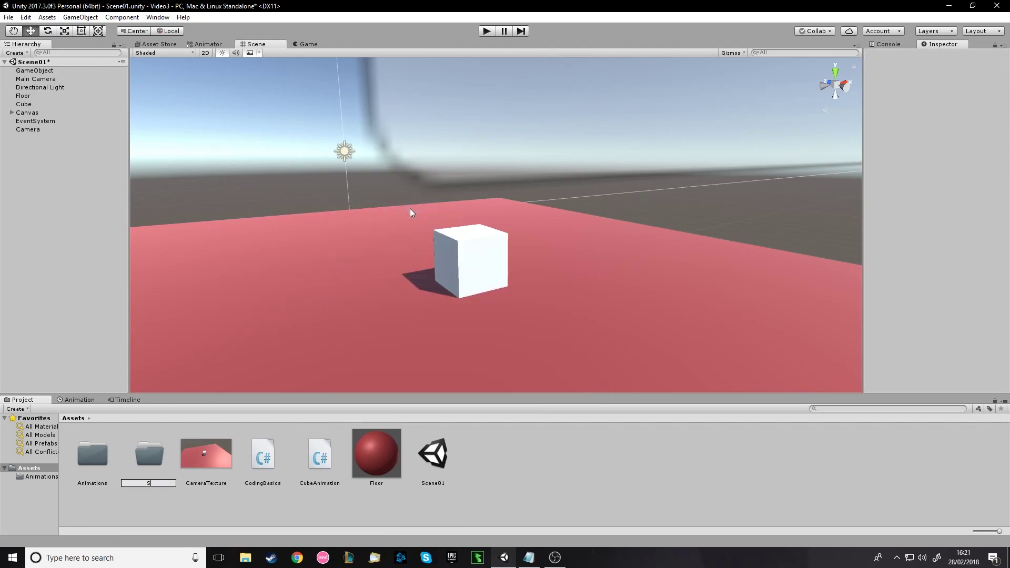
text(cripts)
key(Return)
- Move the CodingBasics and CubeAnimation scripts into the Scripts folder
click(263, 454)
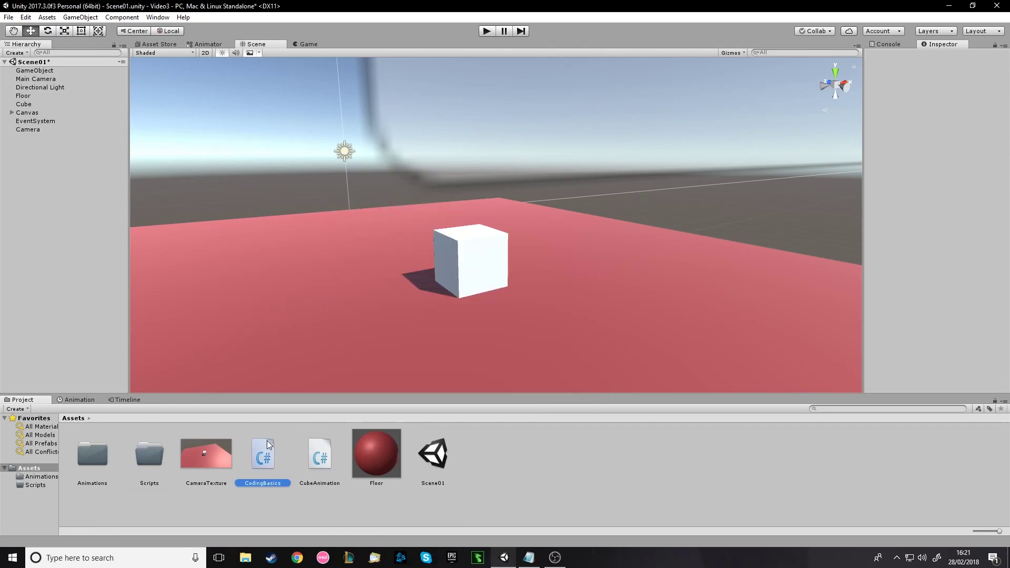
ctrl+click(320, 454)
drag(259, 462, 143, 449)
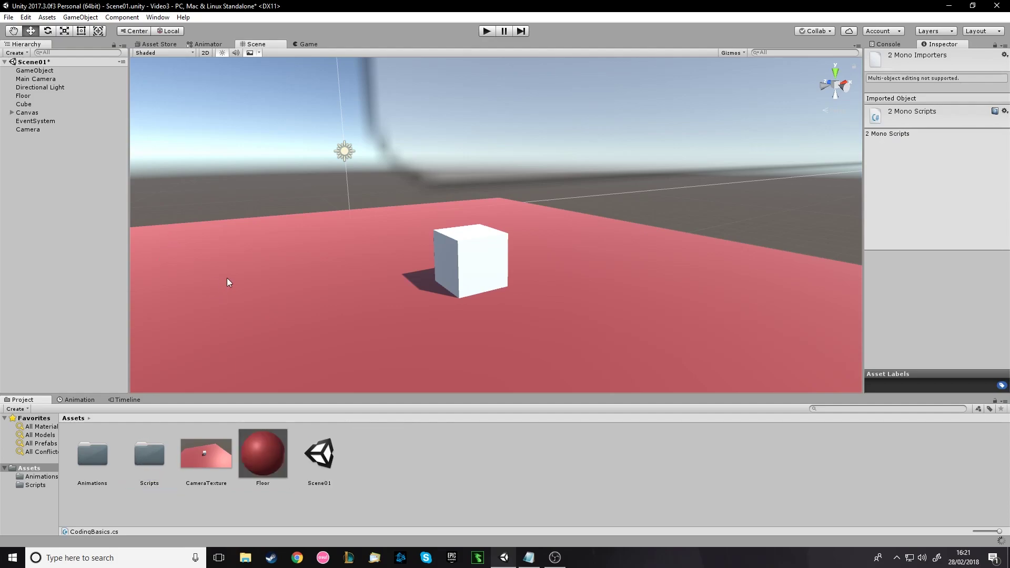
- Open the Cube's CubeAnimation script in Visual Studio and delete the default Start and Update methods with their comments
click(466, 262)
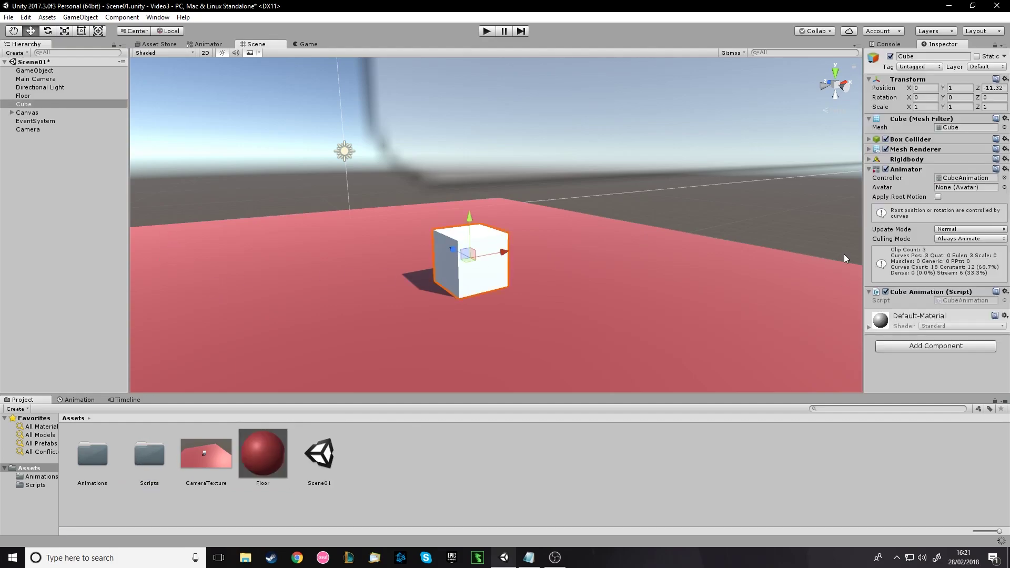
click(963, 301)
double_click(963, 301)
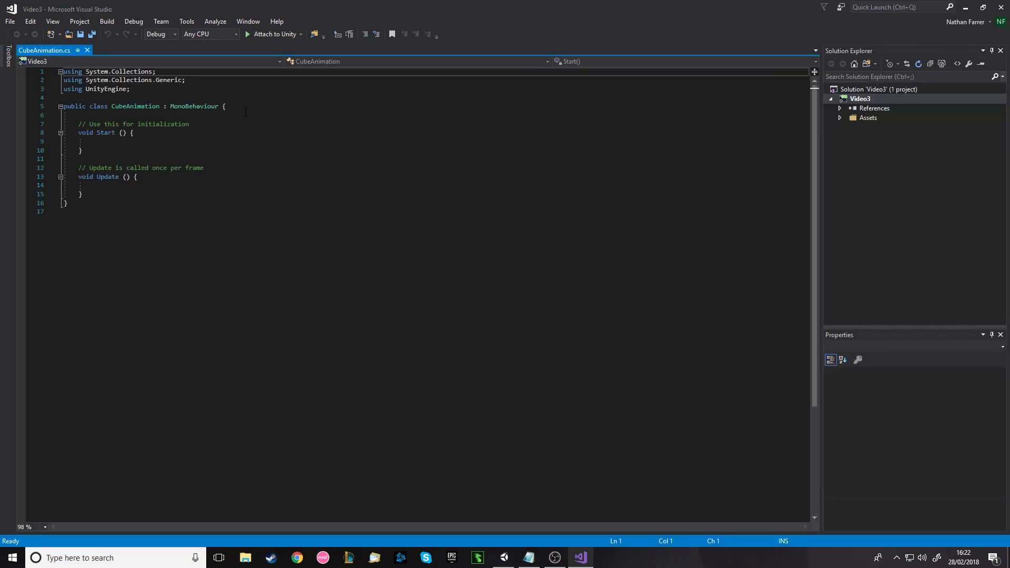
drag(83, 194, 80, 125)
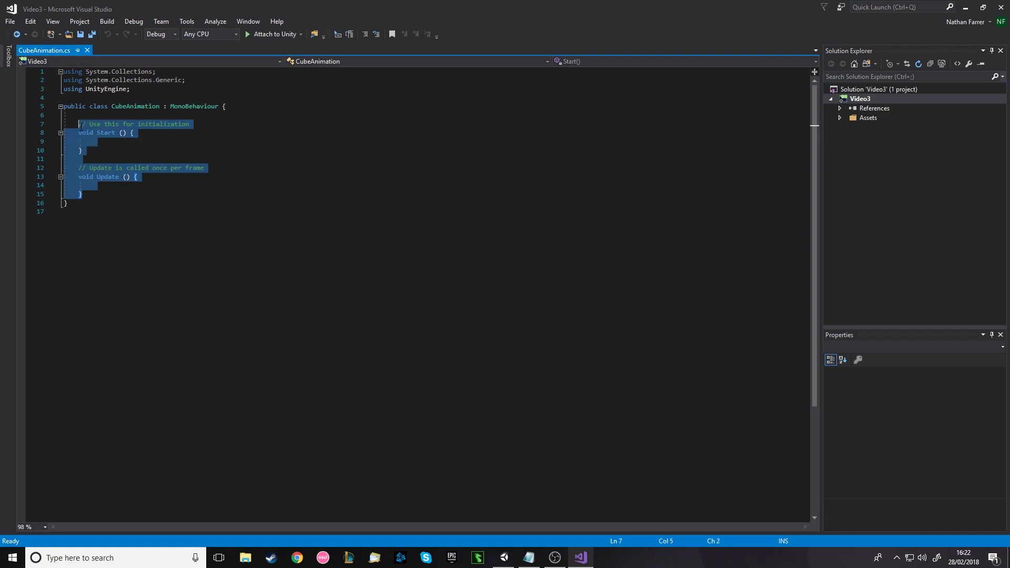
key(Delete)
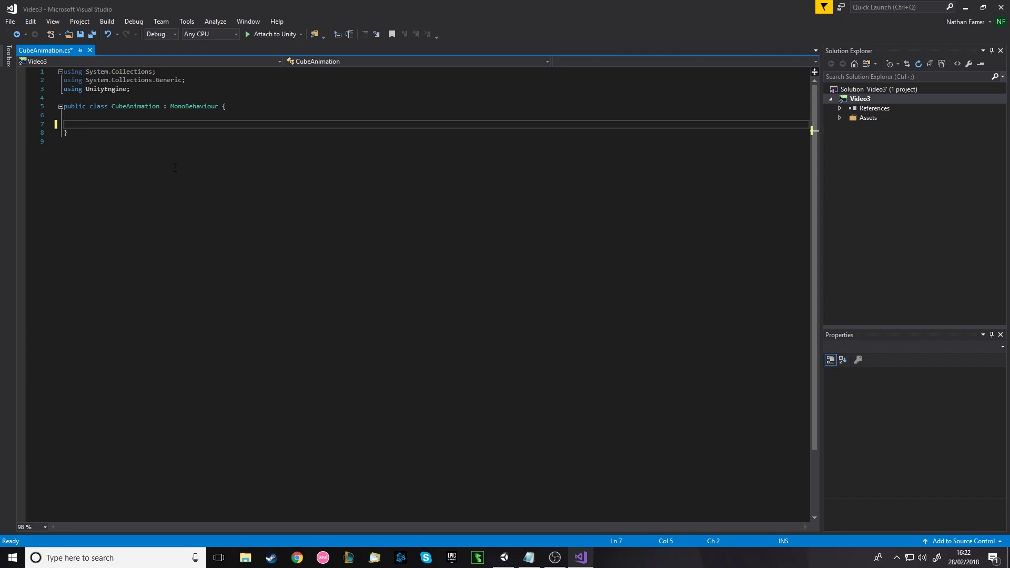
- Declare a private Animator field named animator in the CubeAnimation class
text(private)
text(animator)
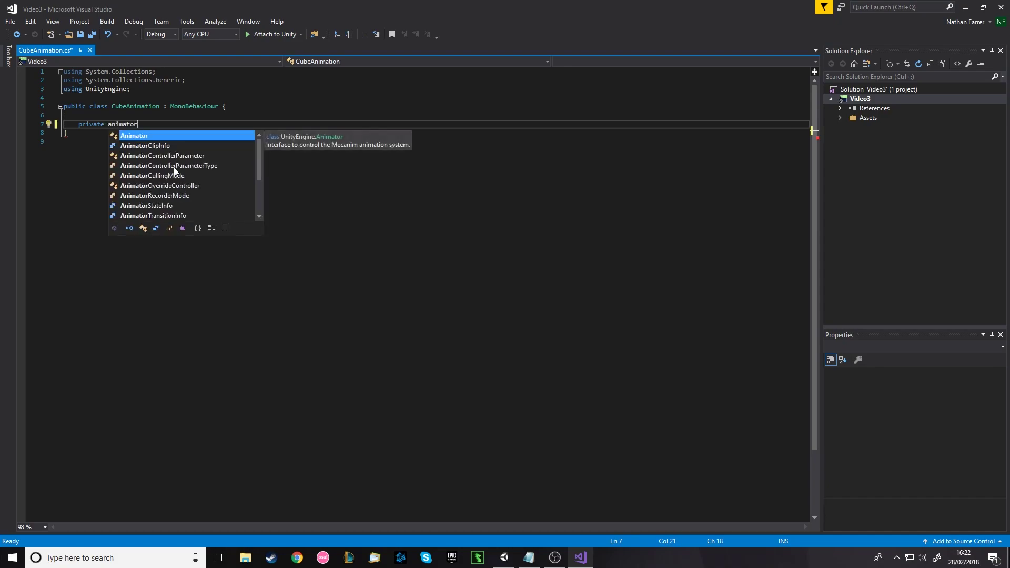
key(Tab)
text(animator;)
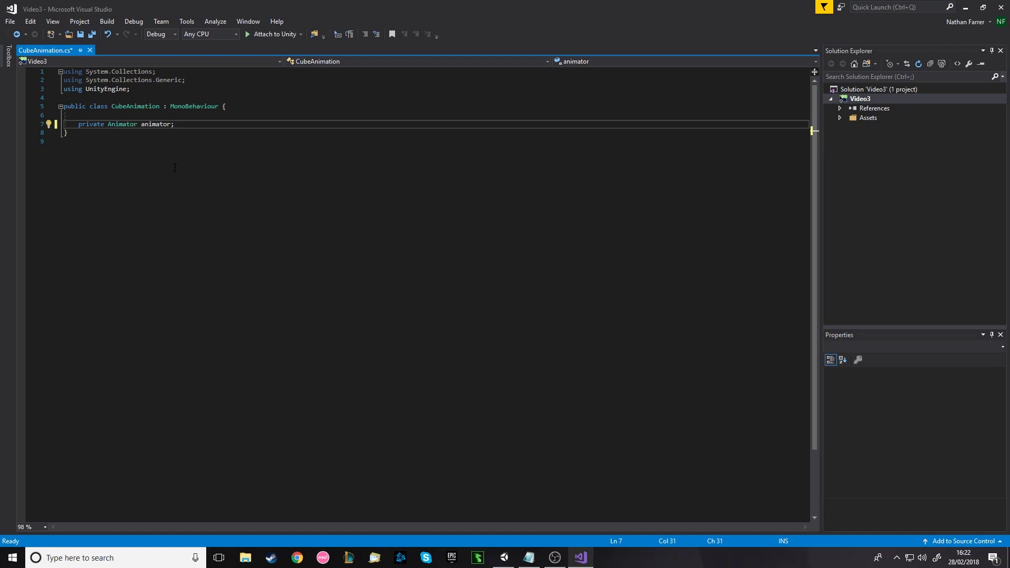
- Declare a private bool field named isAnimating with the value false below the animator field
key(Return)
text(private bool isAnim)
key(BackSpace)
key(BackSpace)
key(BackSpace)
text(nimating)
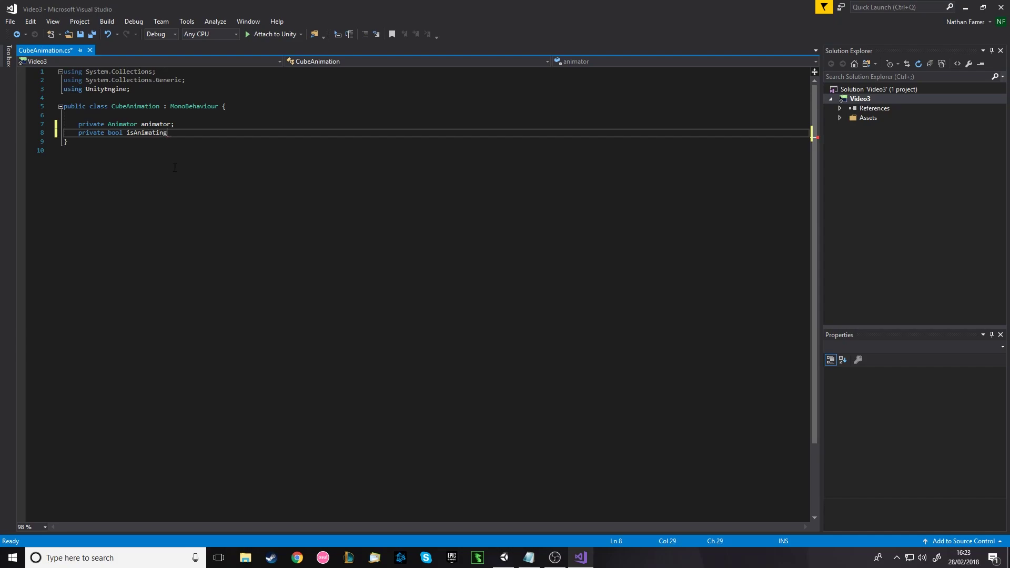
text( = false;')
key(Return)
- Add an empty void Start() method below the field declarations
key(Return)
text(vo)
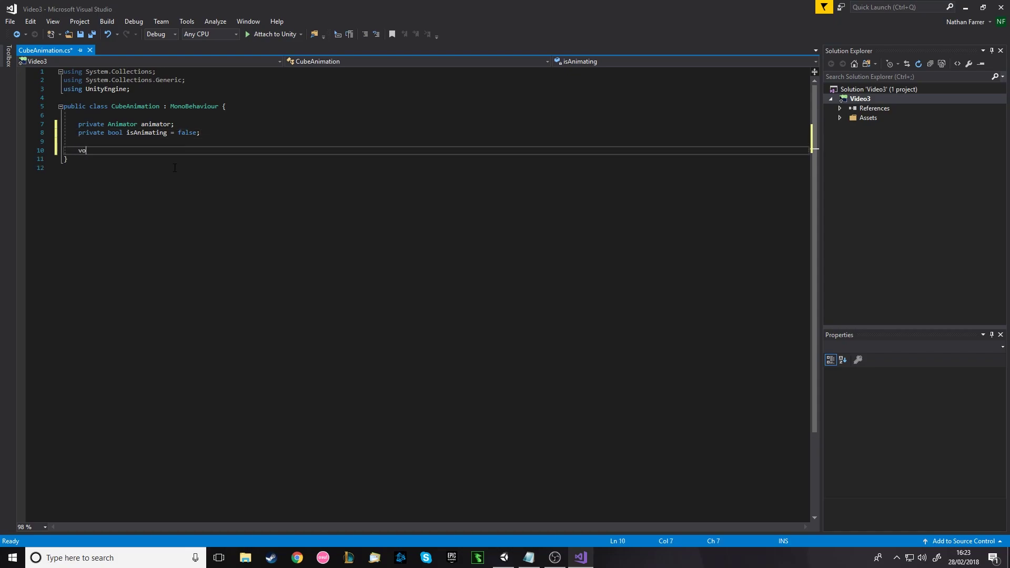
text(id Start())
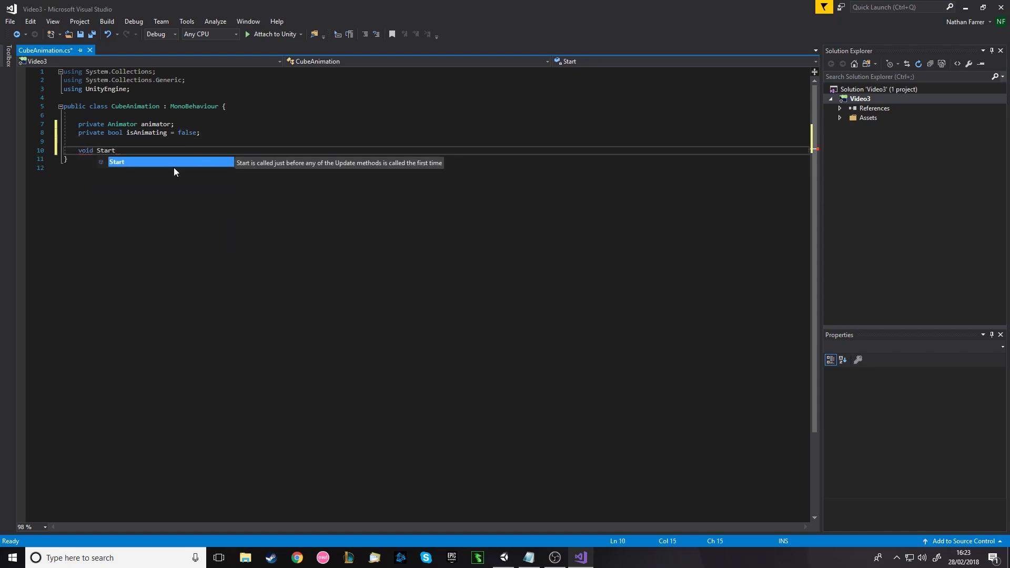
key(Return)
text({)
key(Return)
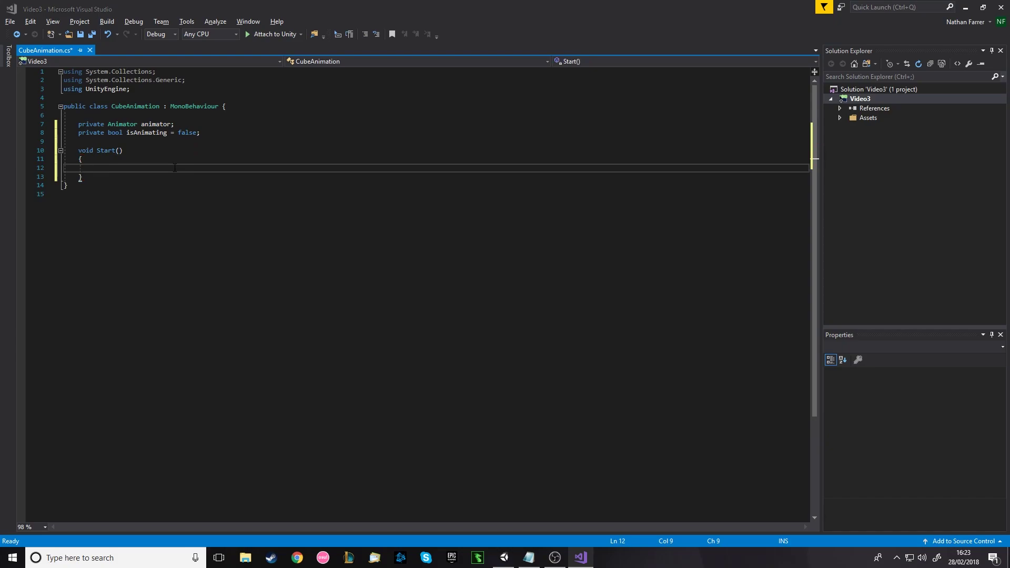
- Check the Cube's Animator component in Unity and write GetComponent<Animator>(); inside the script's Start method
key(alt+Tab)
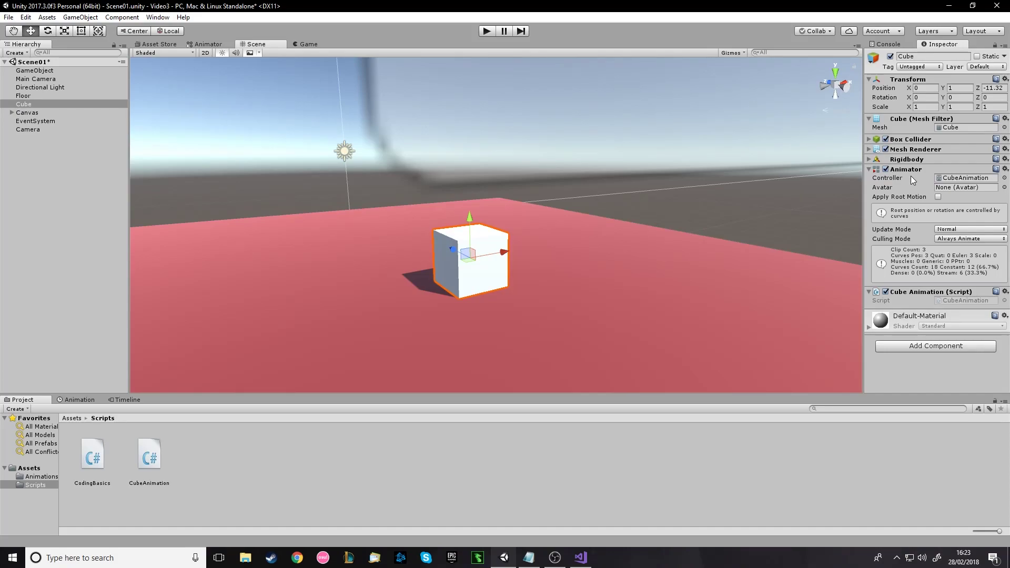
key(alt+Tab)
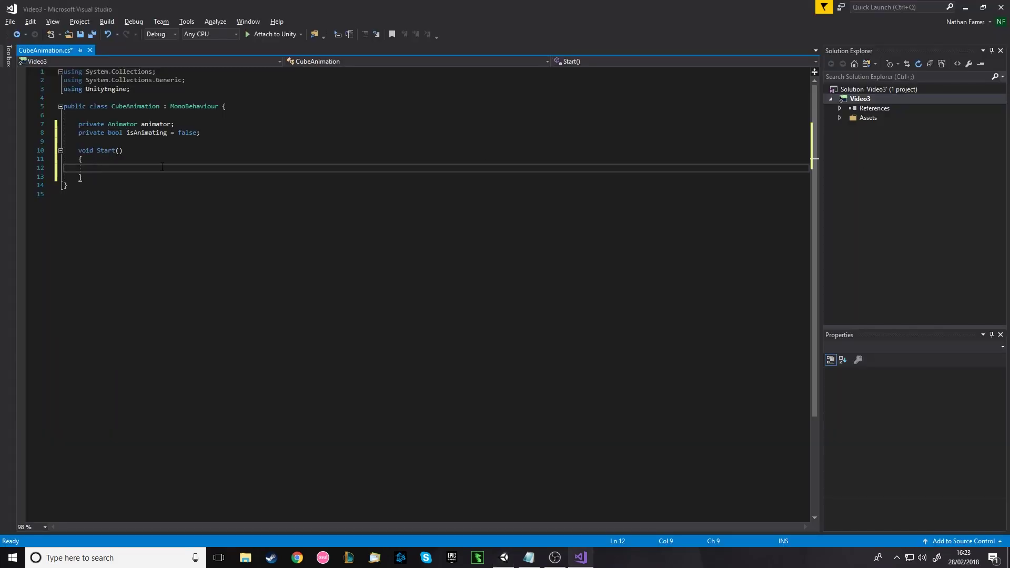
key(alt+Tab)
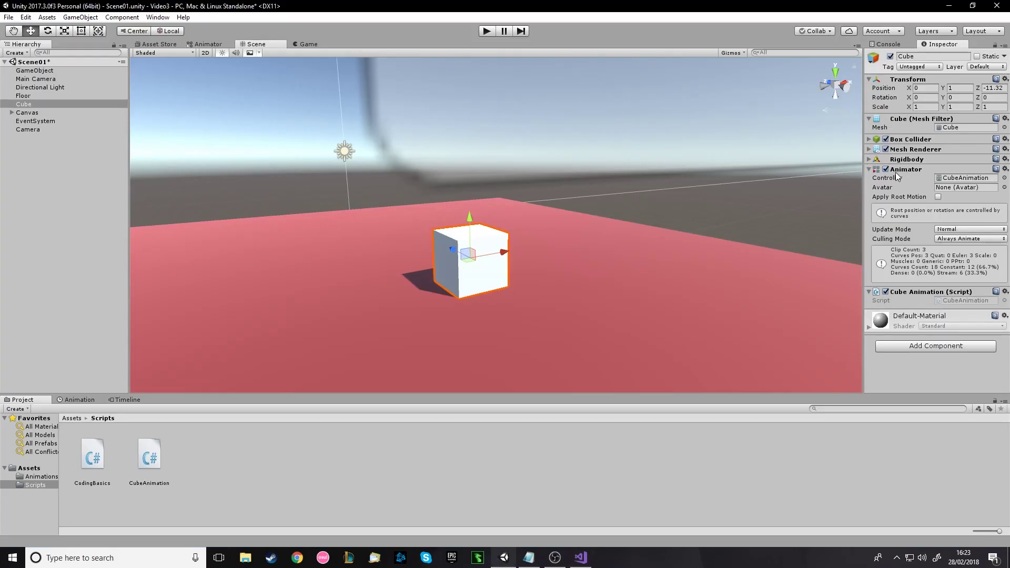
key(alt+Tab)
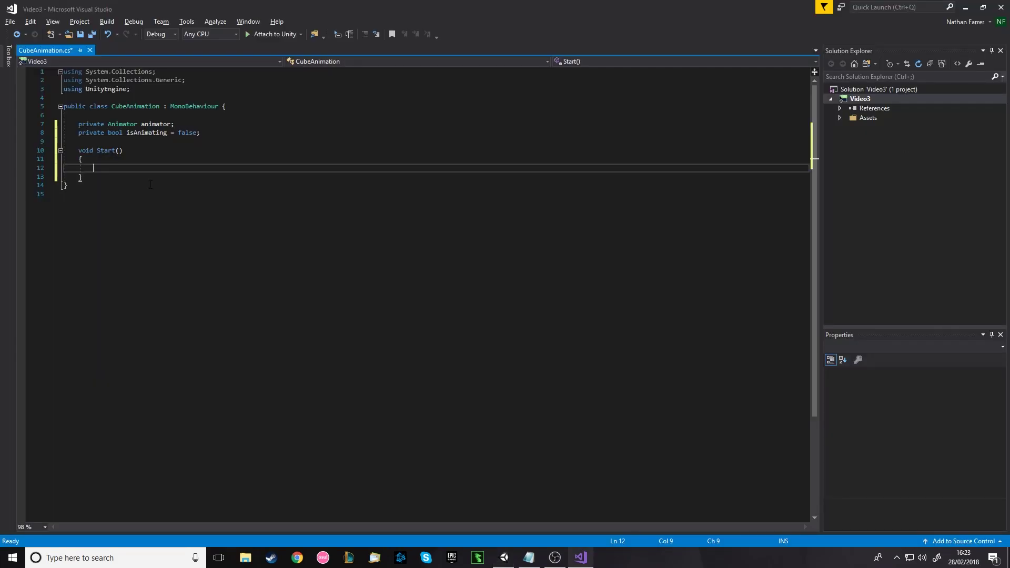
text(GetComponent<)
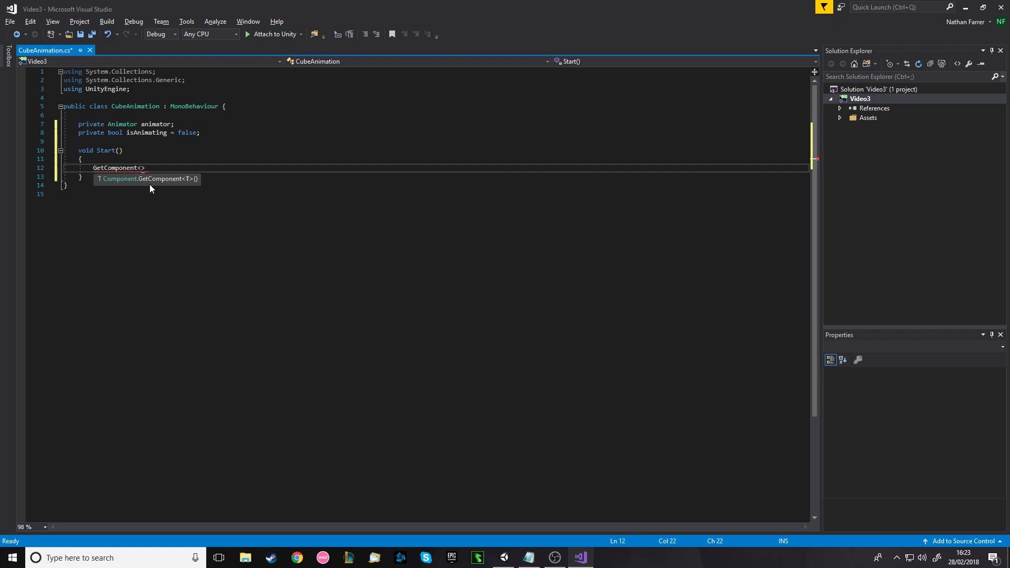
text(Animator)
click(192, 168)
text(();)
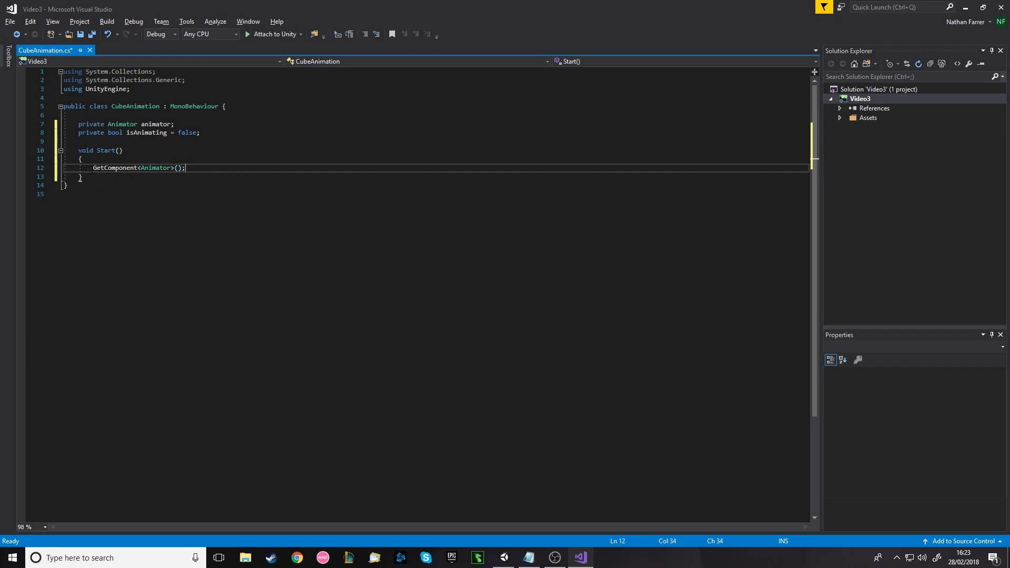
- Assign the GetComponent<Animator>() call to the animator variable, save the script, and compare it with the Cube's Animator component in Unity
click(192, 168)
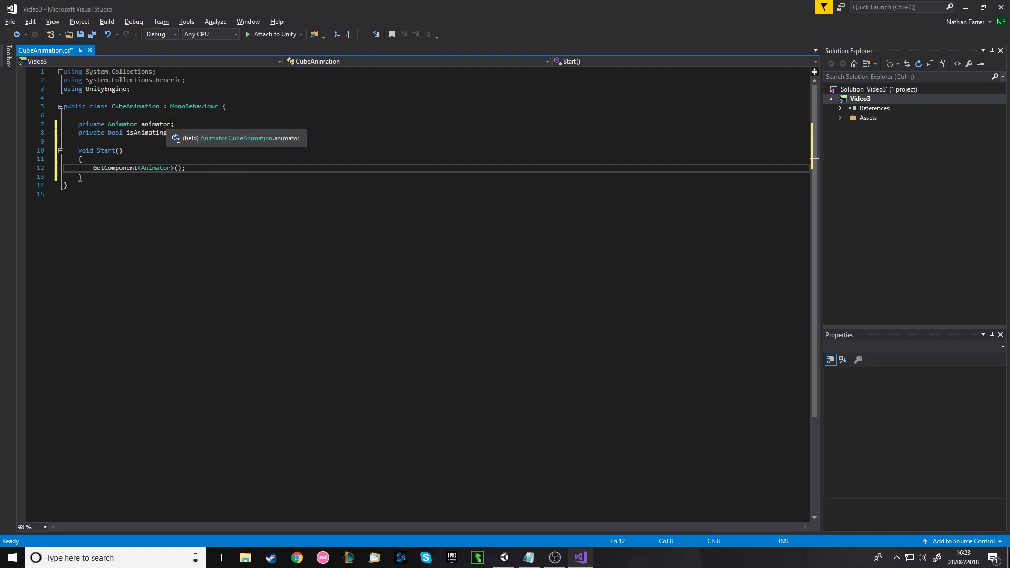
text(an )
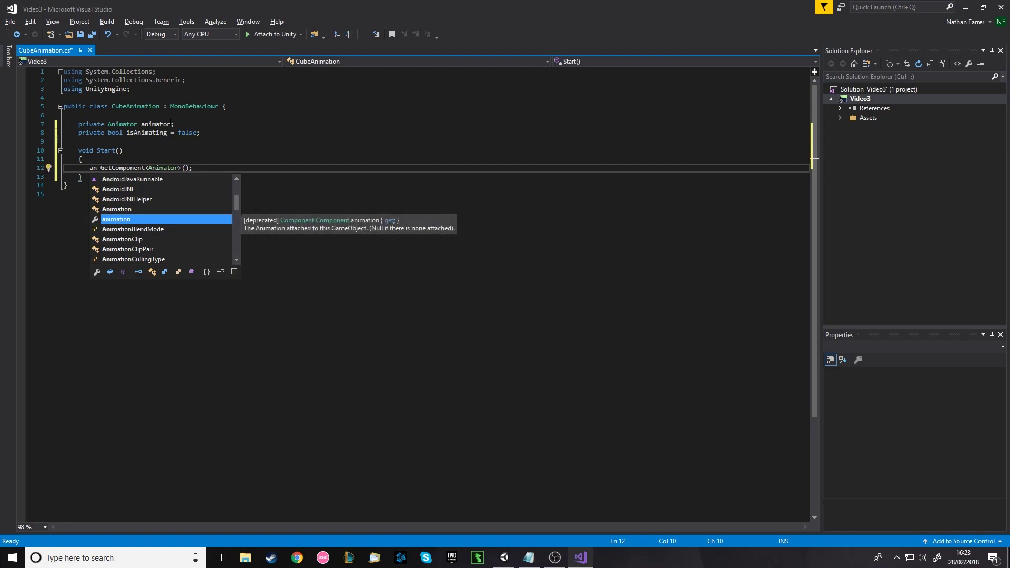
text(imator =)
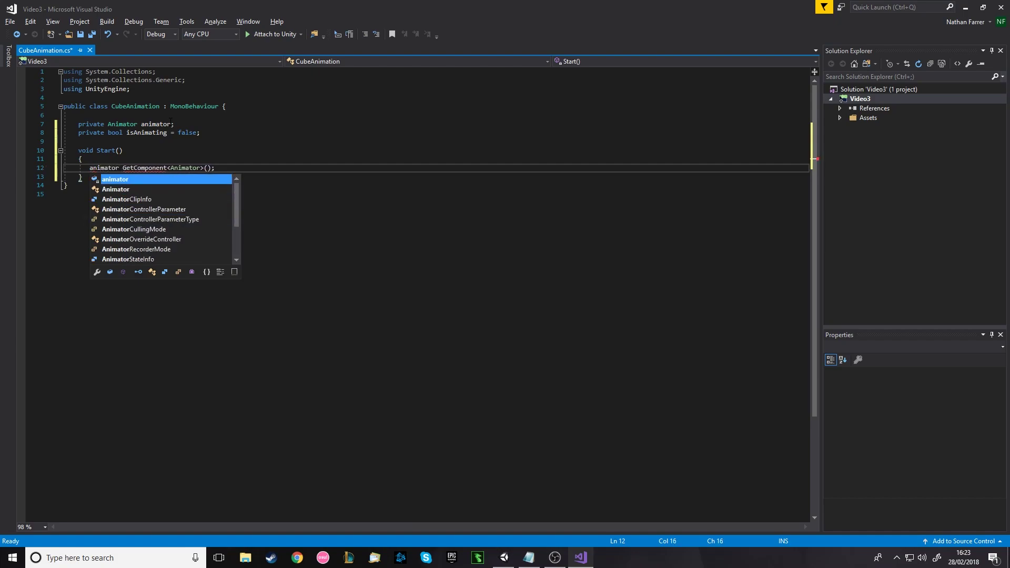
key(BackSpace)
key(ctrl+s)
key(End)
double_click(105, 167)
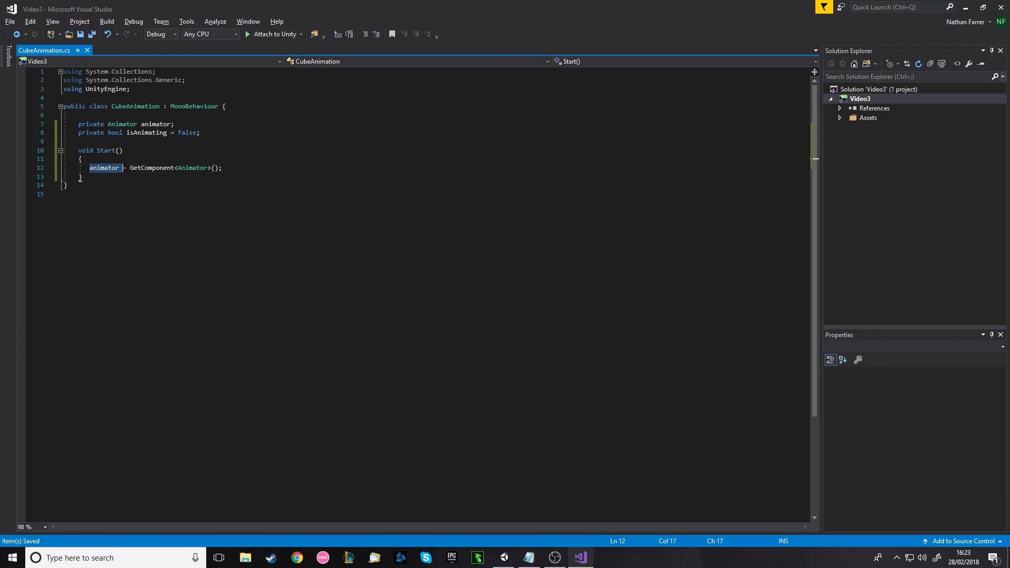
key(alt+Tab)
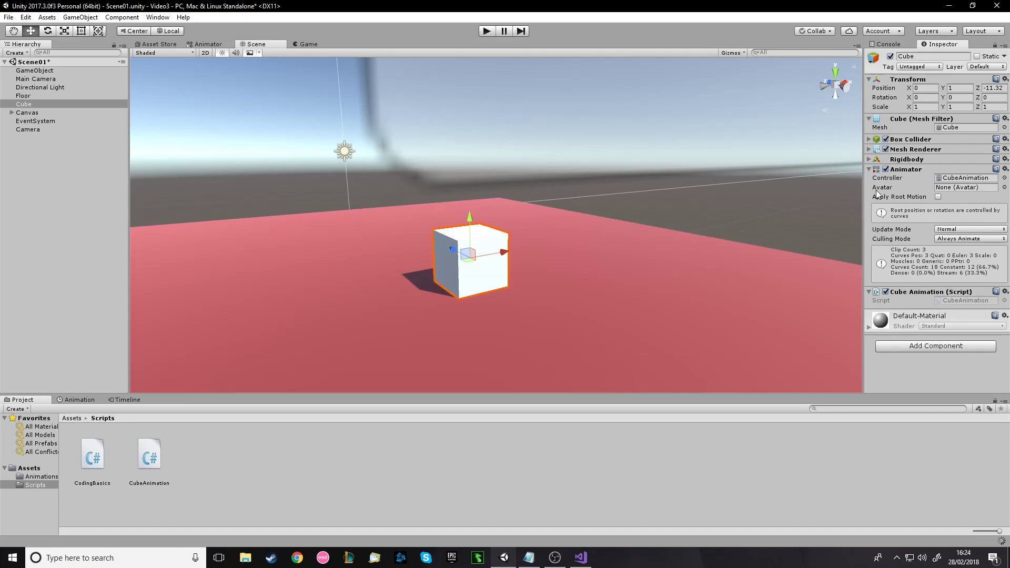
key(alt+Tab)
- Add an empty void Update() method below the Start method
click(260, 167)
click(238, 192)
click(249, 187)
click(257, 178)
key(Return)
key(Return)
text(void Updat)
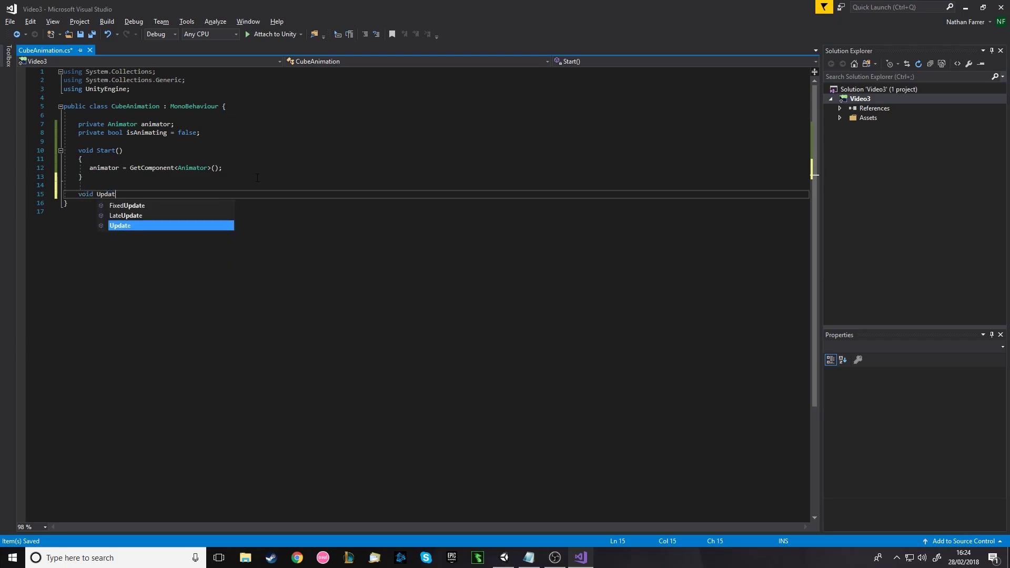
text(e())
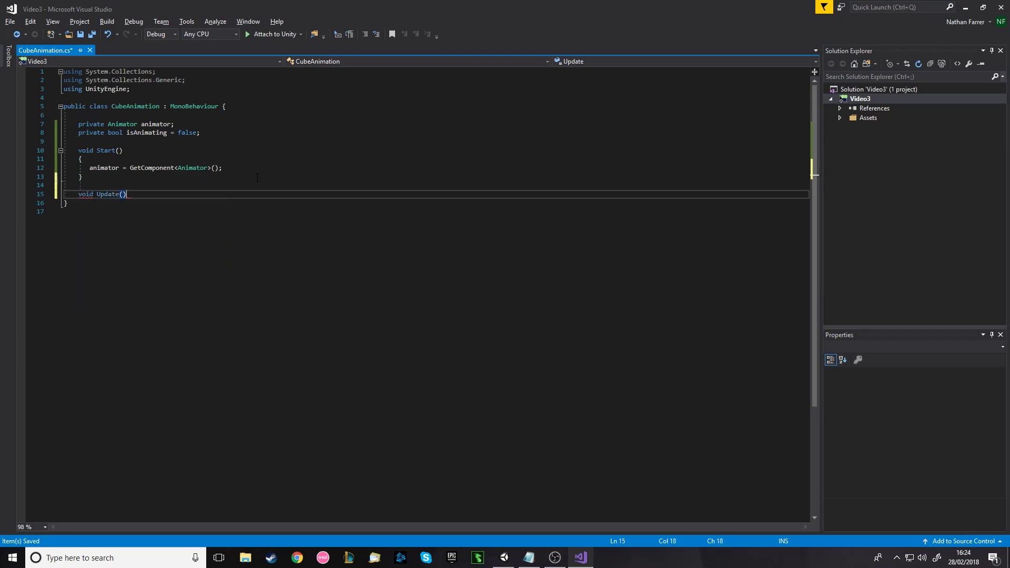
text({)
key(Return)
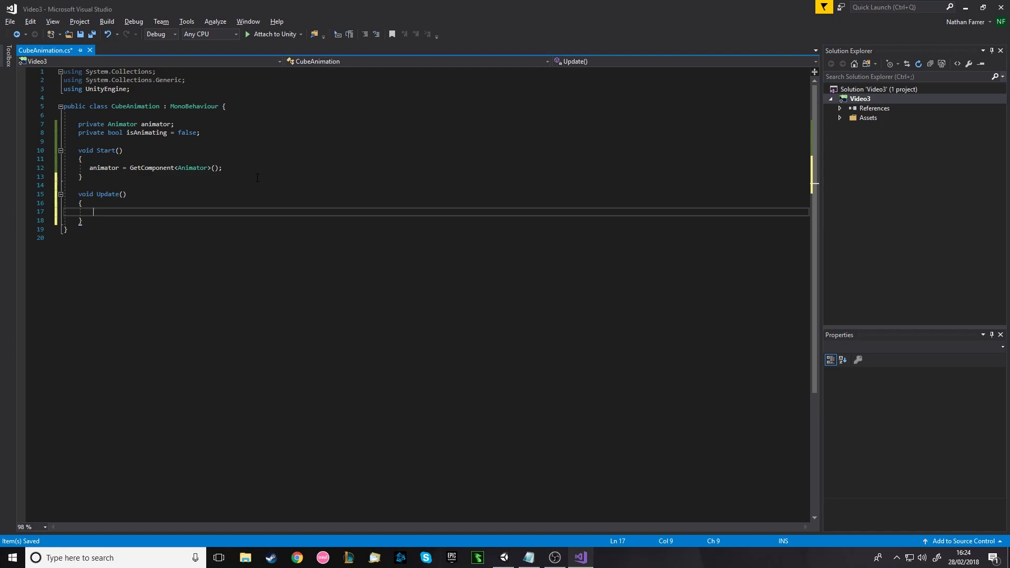
- Add an if block to the Update method with the condition Input.GetKeyDown(KeyCode.Space)
text(if(inp)
text(u)
key(Tab)
text(.get)
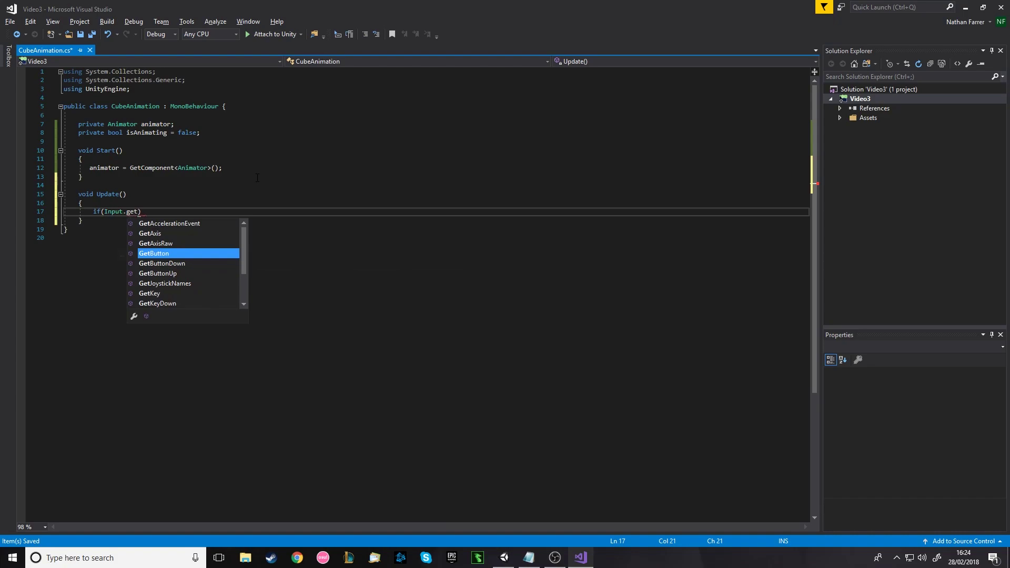
text(ke)
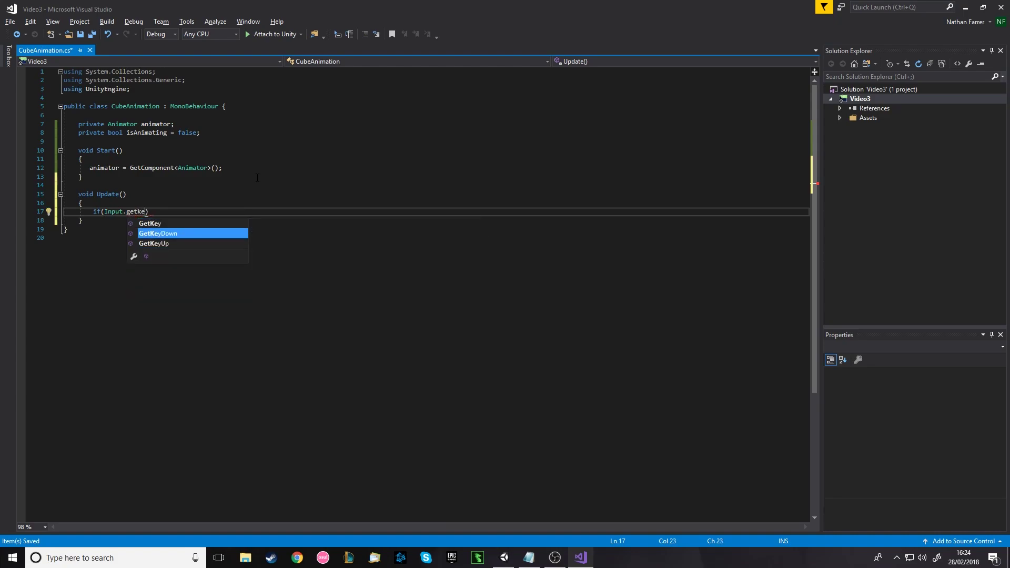
key(Tab)
text((key)
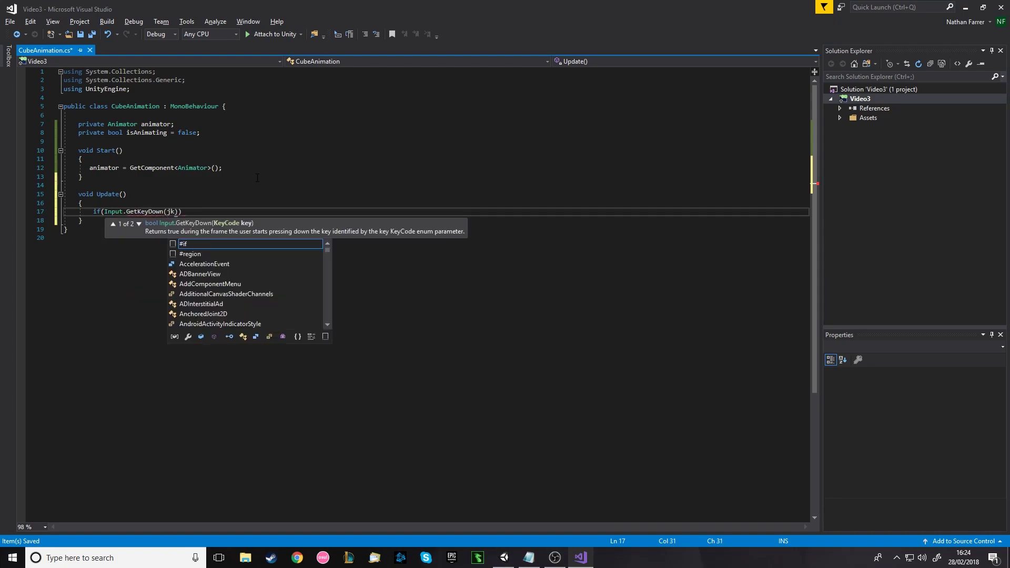
text(C.)
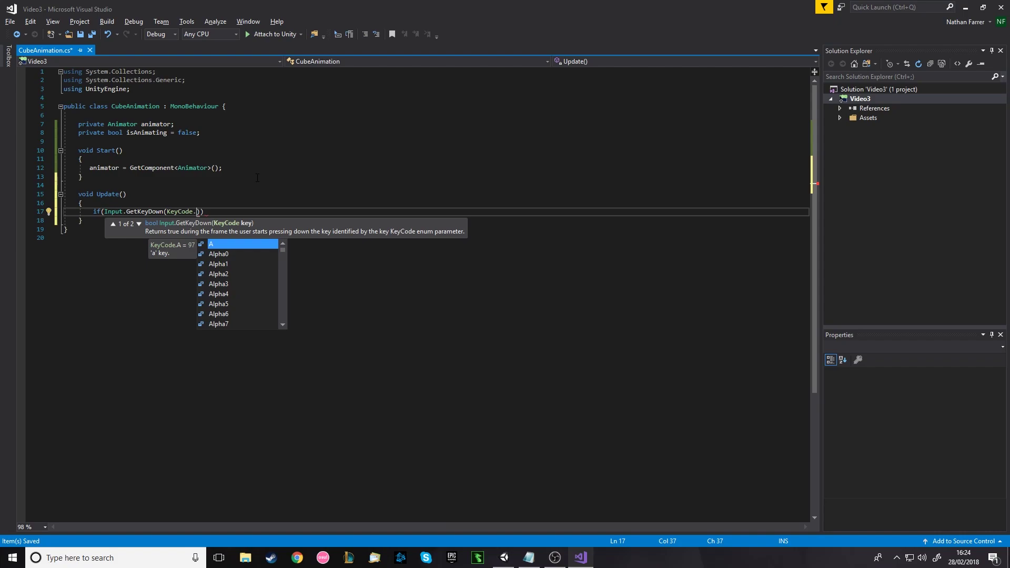
text(Space)
key(Tab)
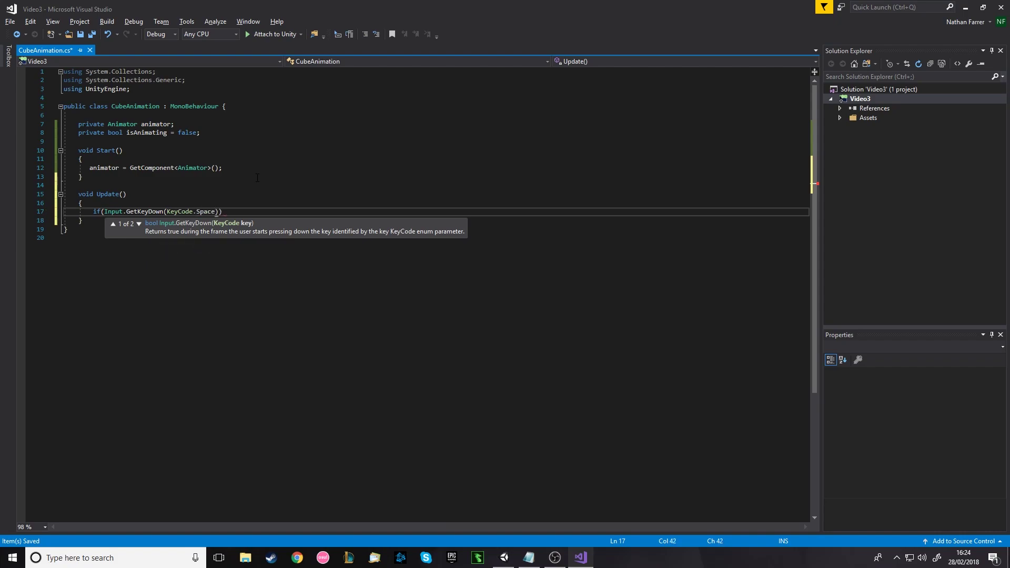
key(Right)
key(Right)
text({)
key(Return)
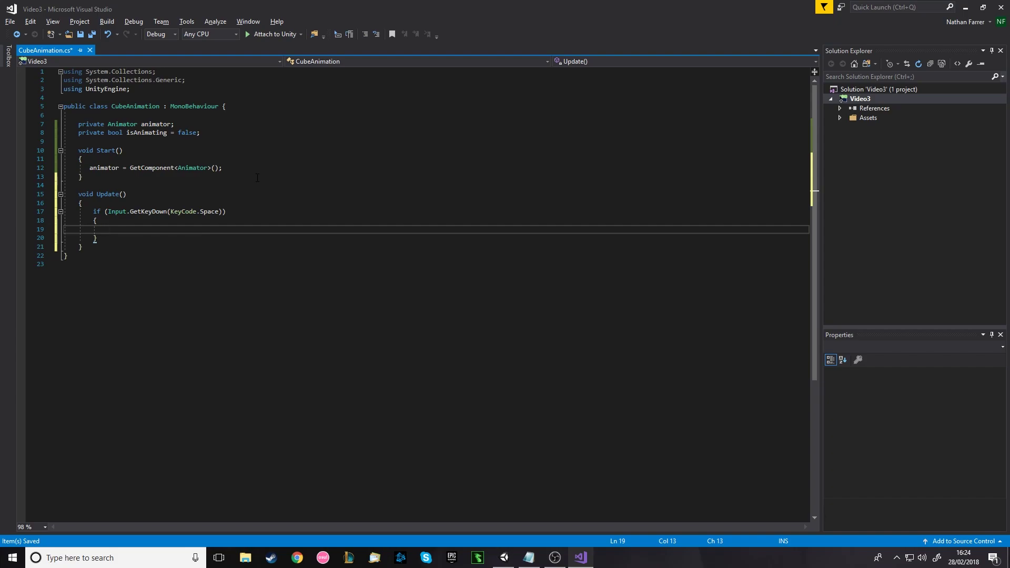
- Begin an animator.SetBool call inside the if block and check the parameter's name in Unity's Animator window
text(animator.setbol)
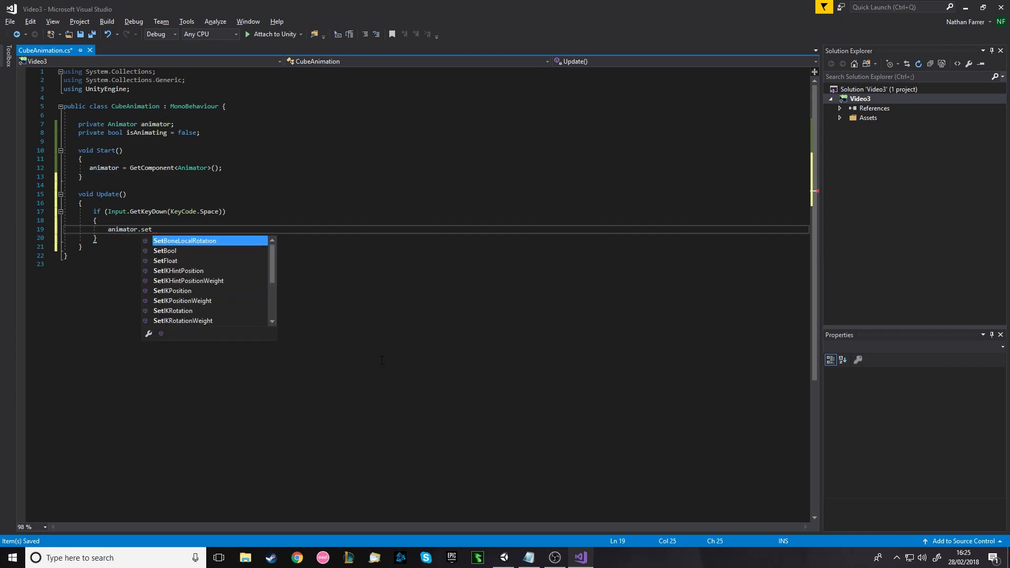
key(BackSpace)
text(ol)
key(Tab)
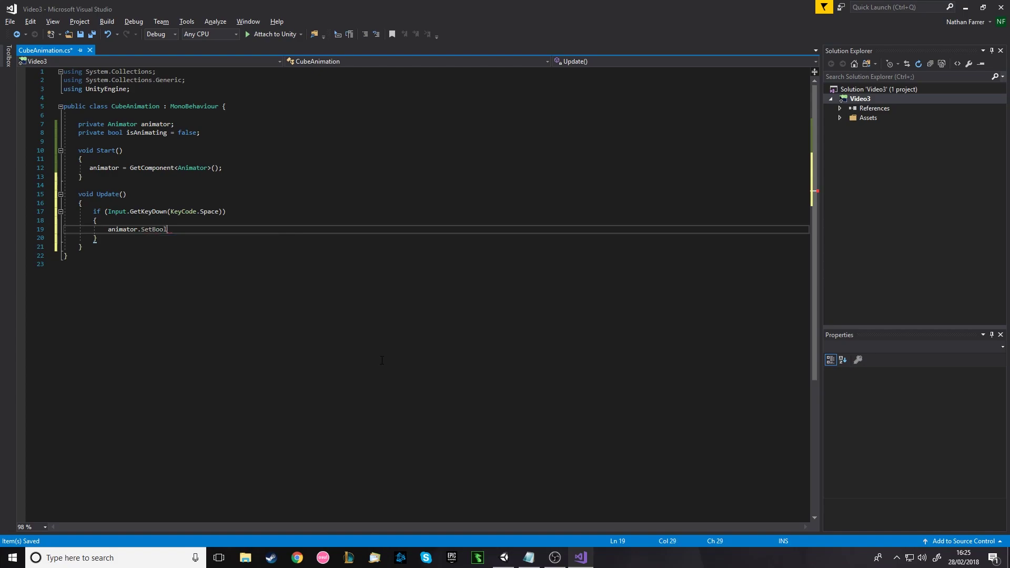
key(alt+Tab)
click(209, 44)
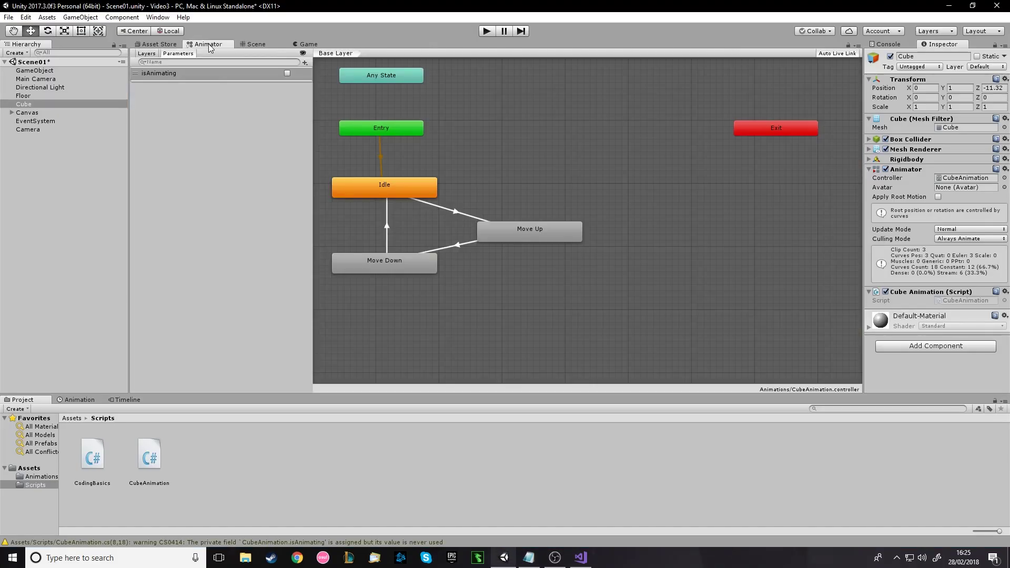
key(alt+Tab)
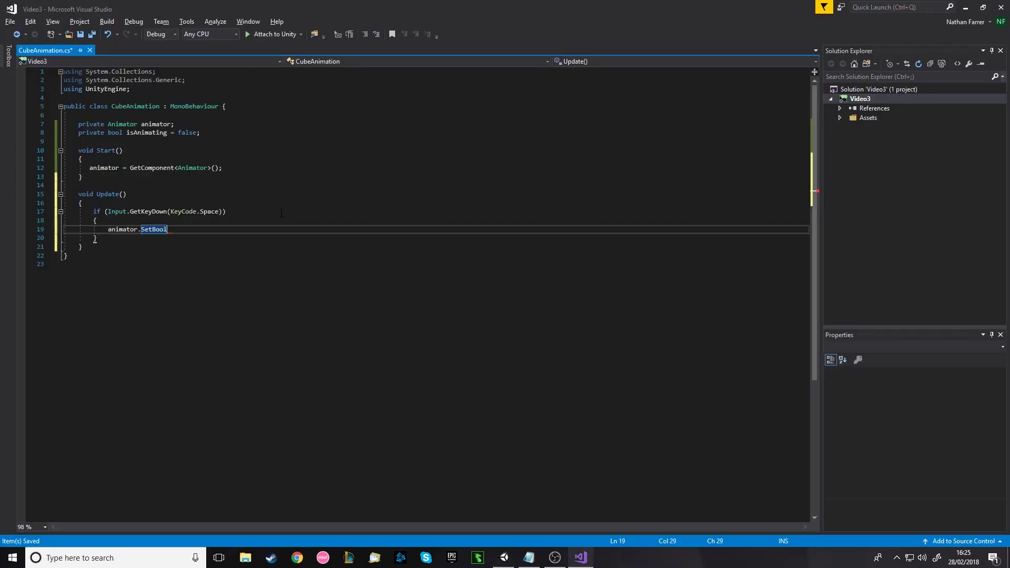
- Complete the SetBool call with the arguments "isAnimating" and true, ending the statement with a semicolon
text(()
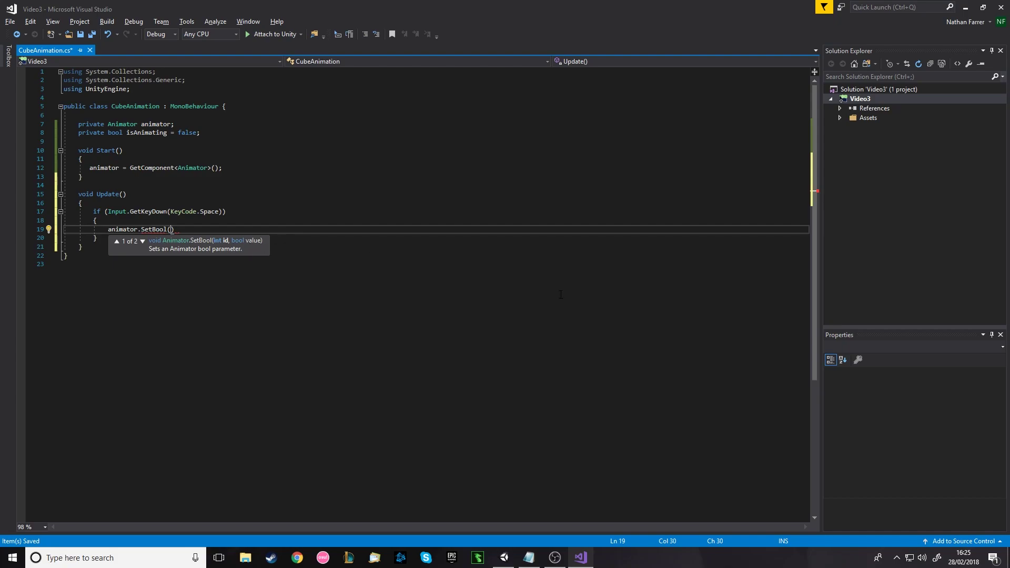
text("isAnimating)
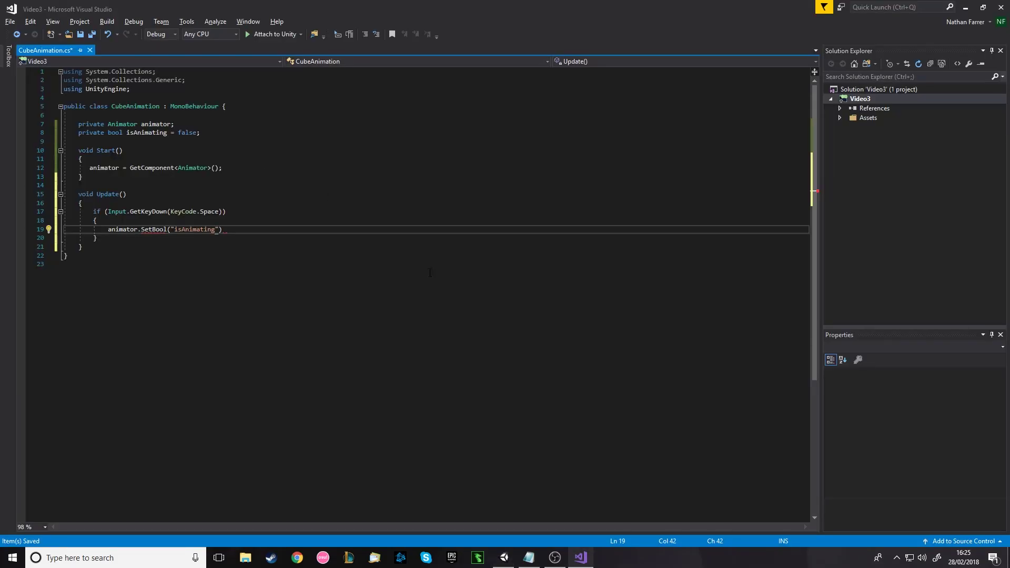
text(, )
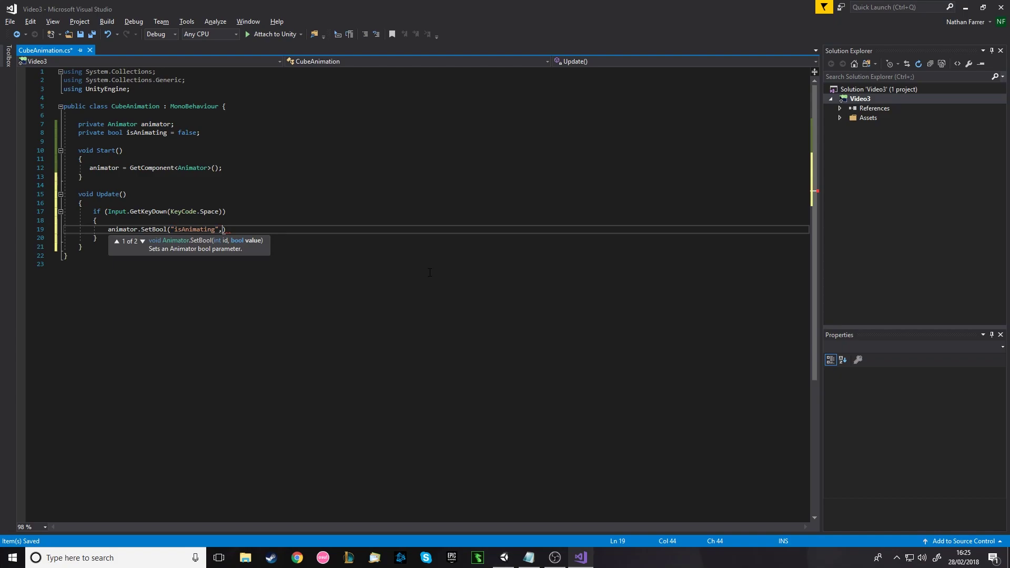
text(true)
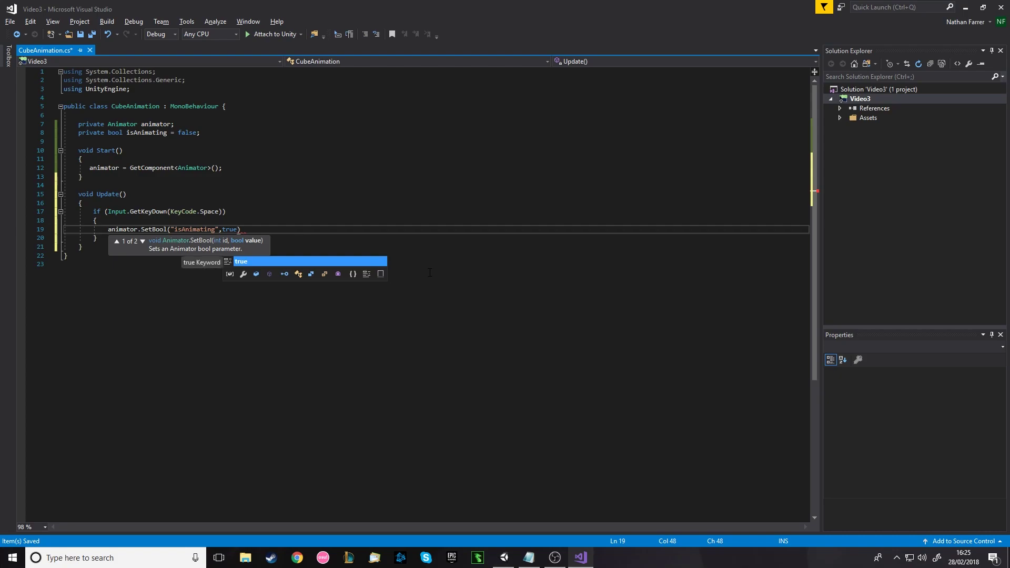
text();)
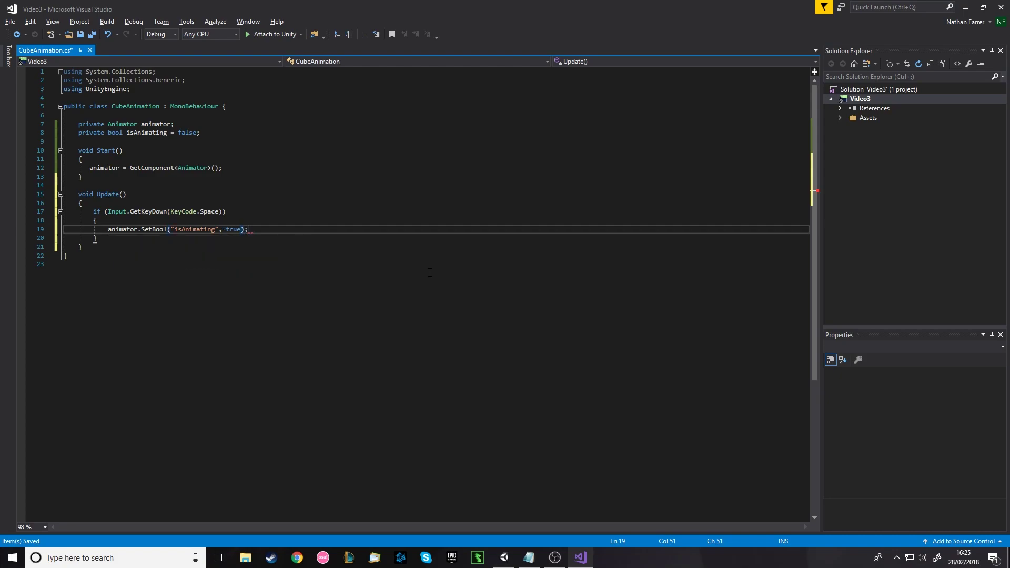
- Duplicate the KeyCode.Space if block directly below the first one in the Update method
click(159, 238)
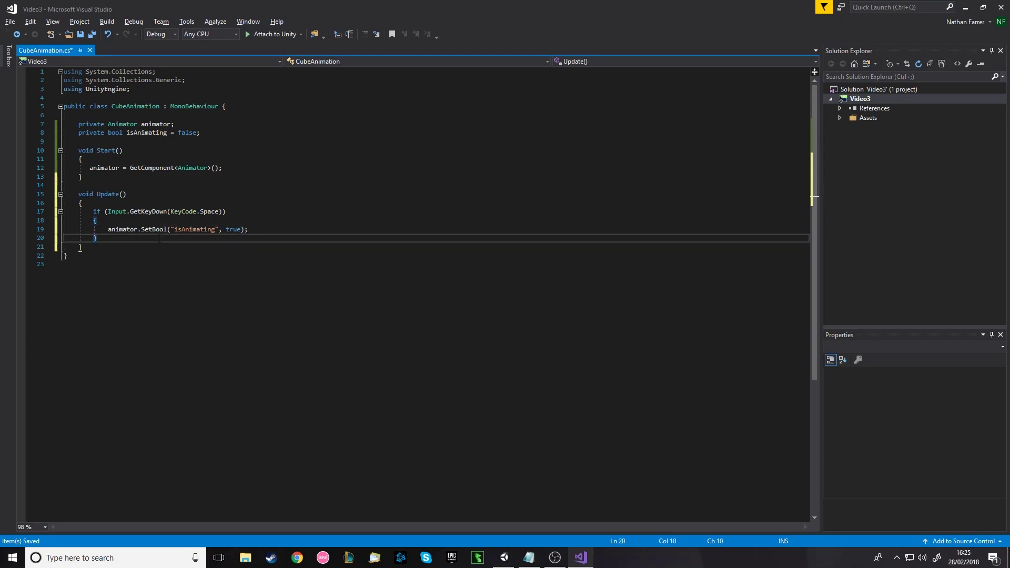
key(Return)
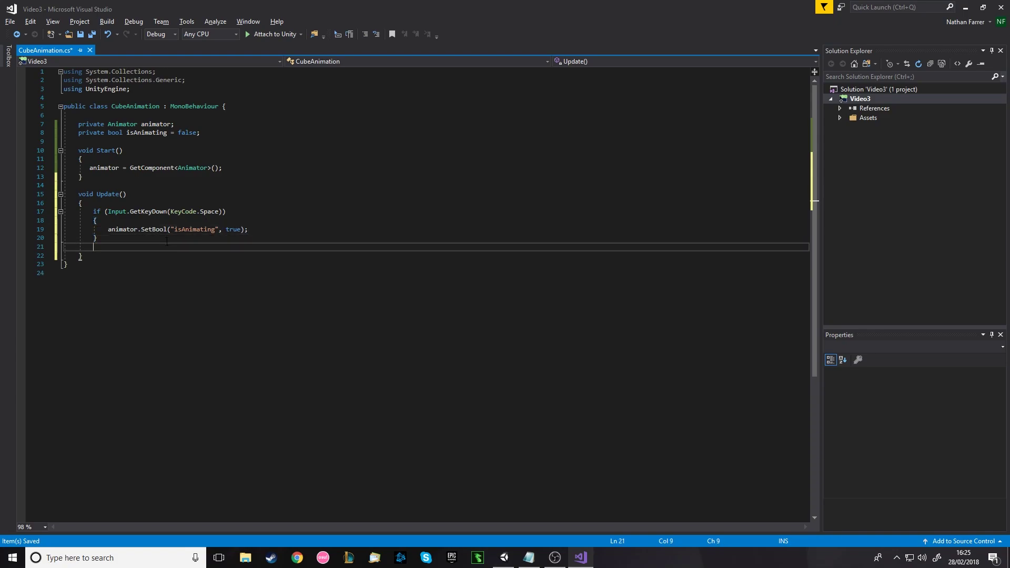
text(if)
key(BackSpace)
key(BackSpace)
key(BackSpace)
key(BackSpace)
key(BackSpace)
mouse_move(160, 241)
mouse_down()
mouse_move(65, 220)
mouse_move(66, 211)
mouse_move(158, 239)
mouse_up()
click(132, 247)
text(if (Input.GetKeyDown(KeyCode.Space)) {     animator.SetBool("isAnimating", true); })
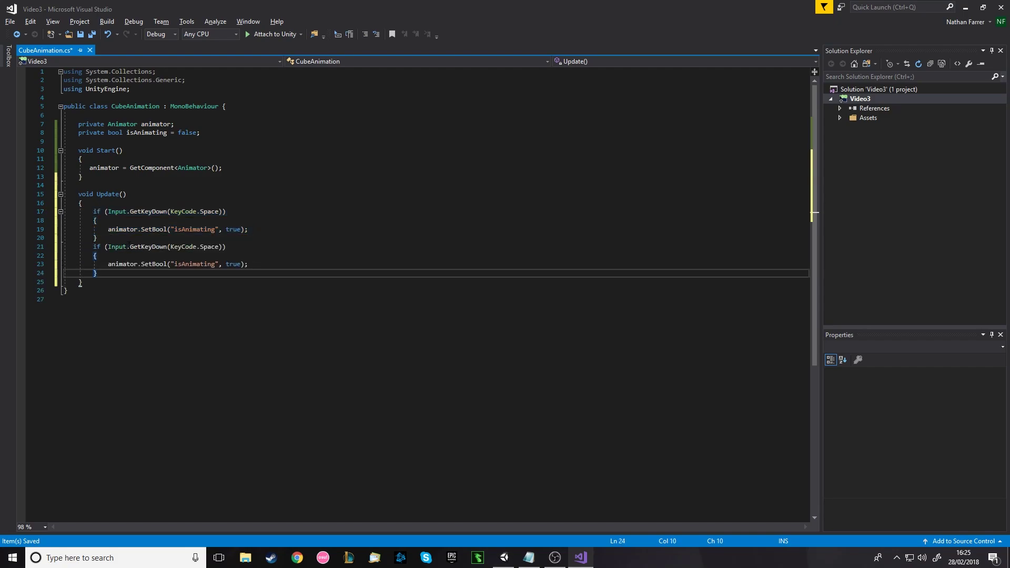
click(93, 247)
text(else)
key(ctrl+s)
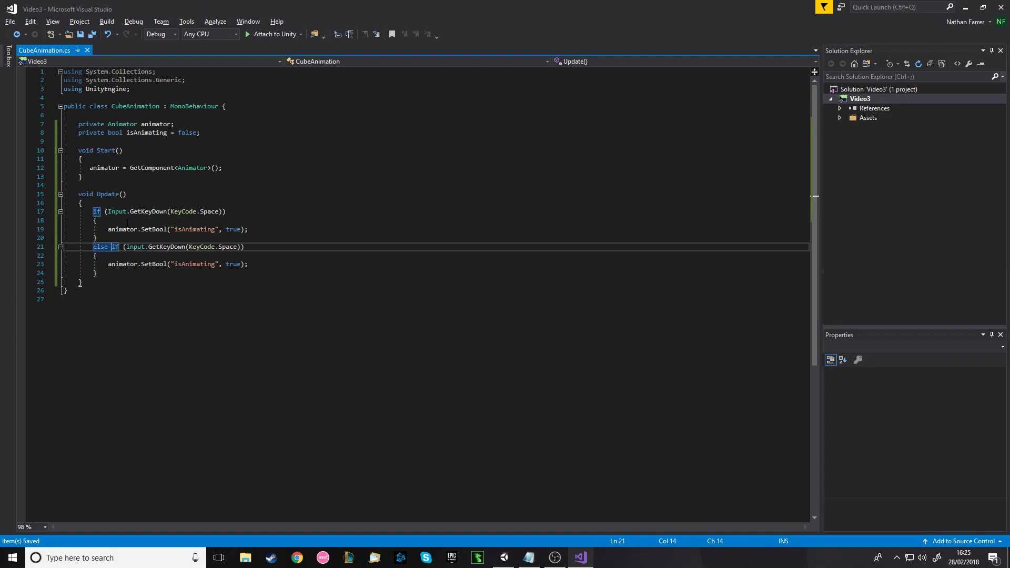
key(BackSpace)
key(BackSpace)
key(BackSpace)
key(BackSpace)
key(BackSpace)
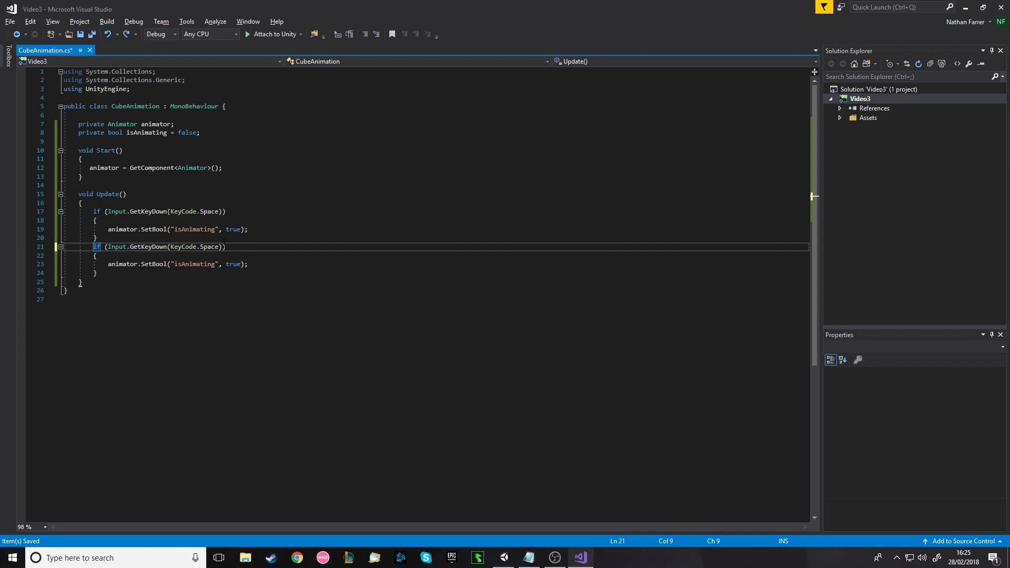
- Append an && operator after the GetKeyDown check in both if conditions
click(225, 213)
text(&&)
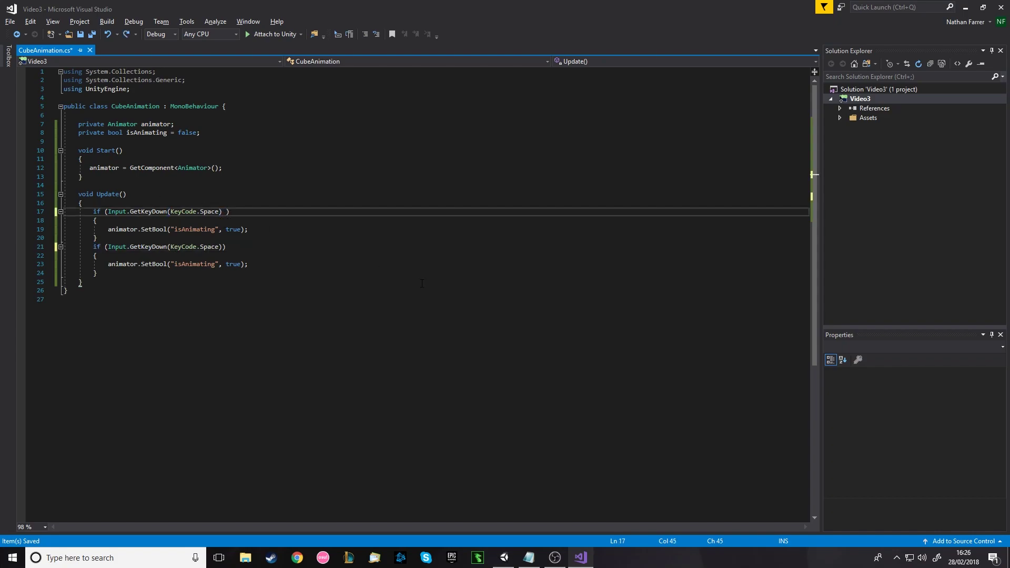
click(225, 247)
text(&&)
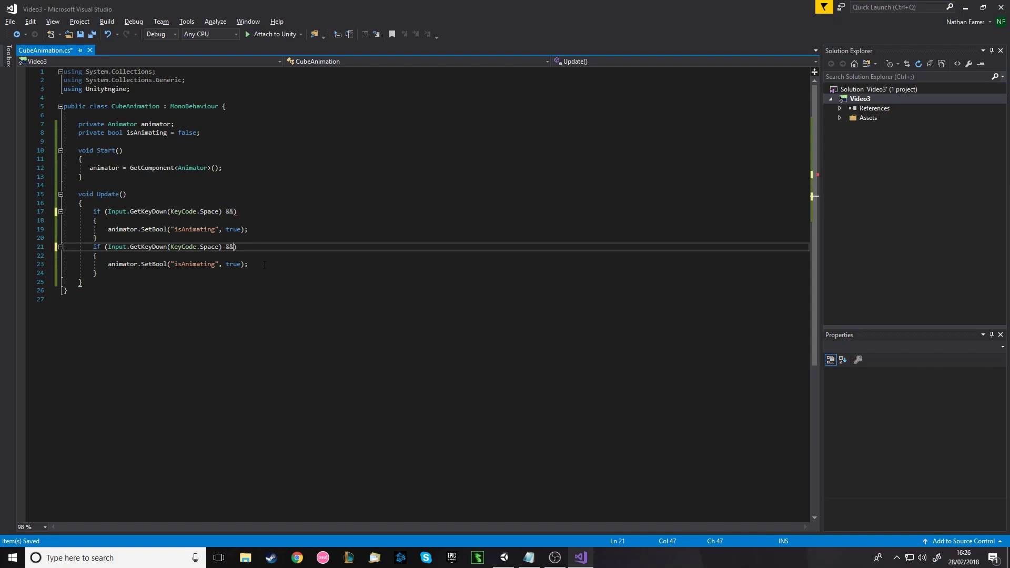
- Complete the first if condition with isAnimating after the && operator and save the script
click(236, 212)
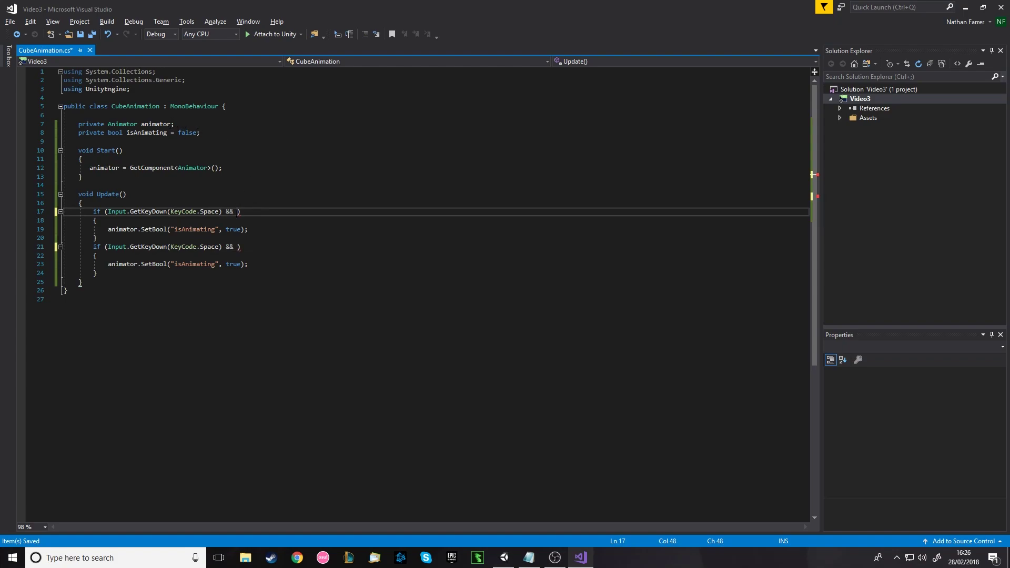
key(Left)
text(isam)
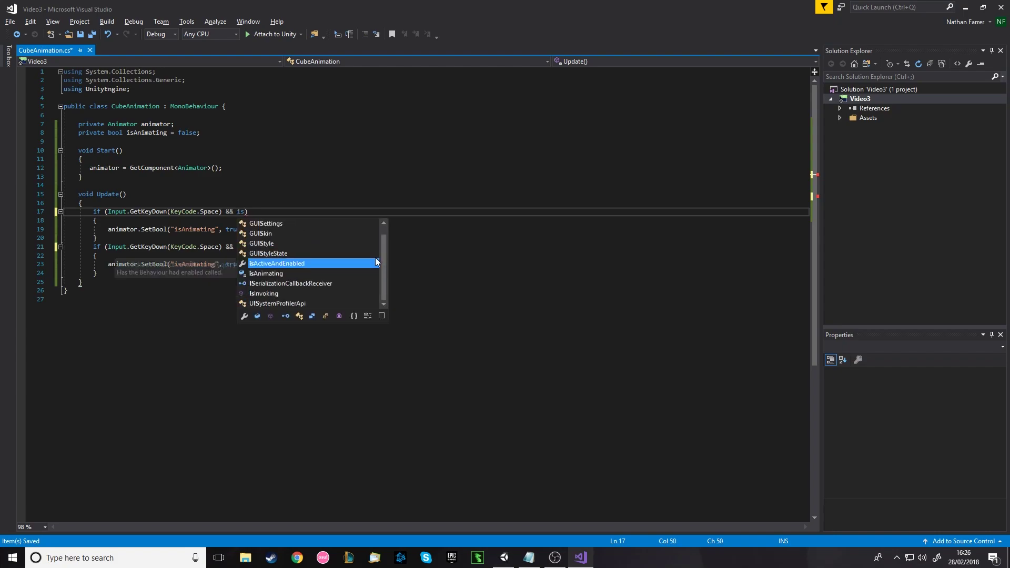
text(i)
key(Tab)
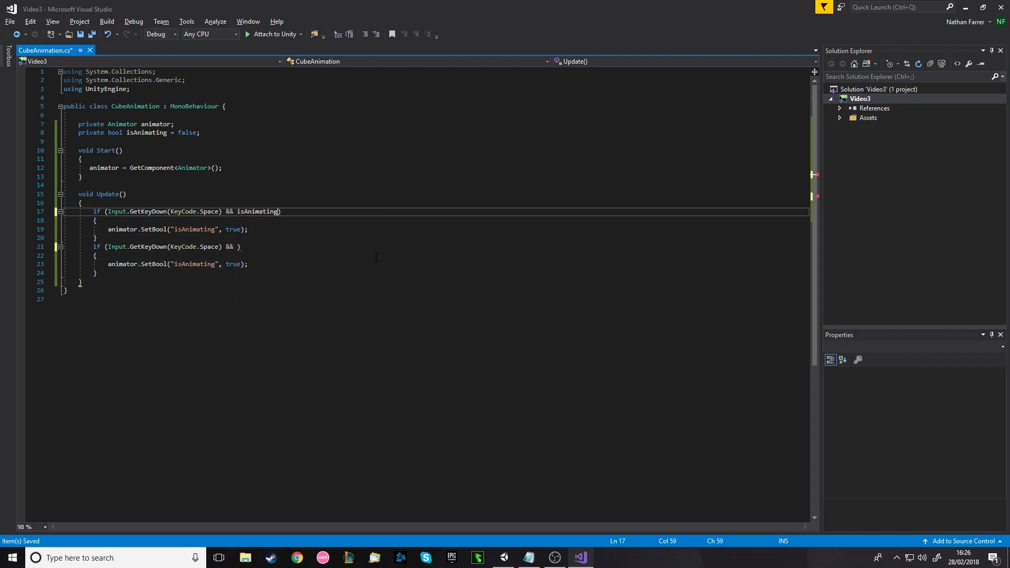
key(ctrl+s)
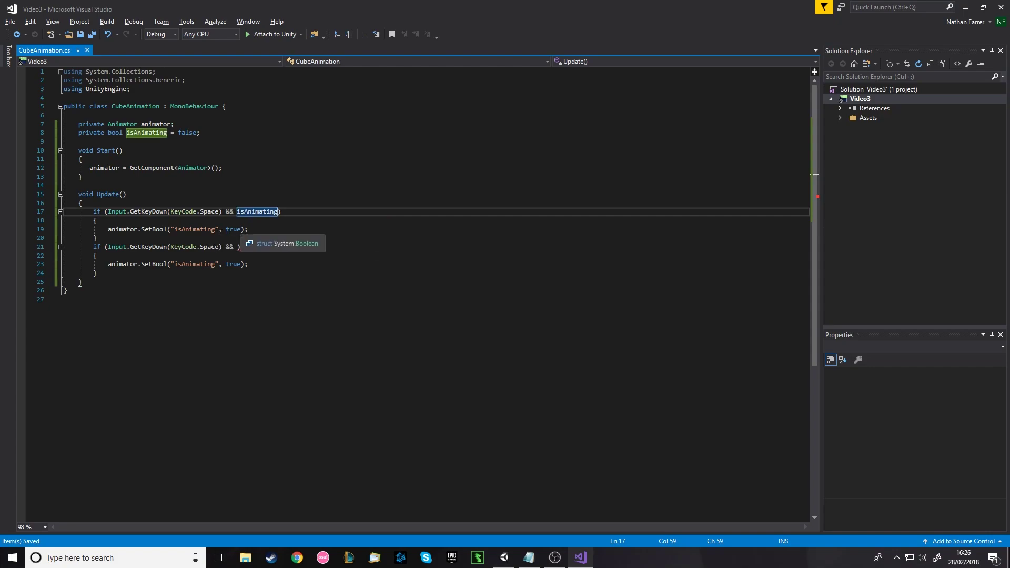
- Change the SetBool value in the second if block to false
click(238, 271)
double_click(235, 264)
text(false)
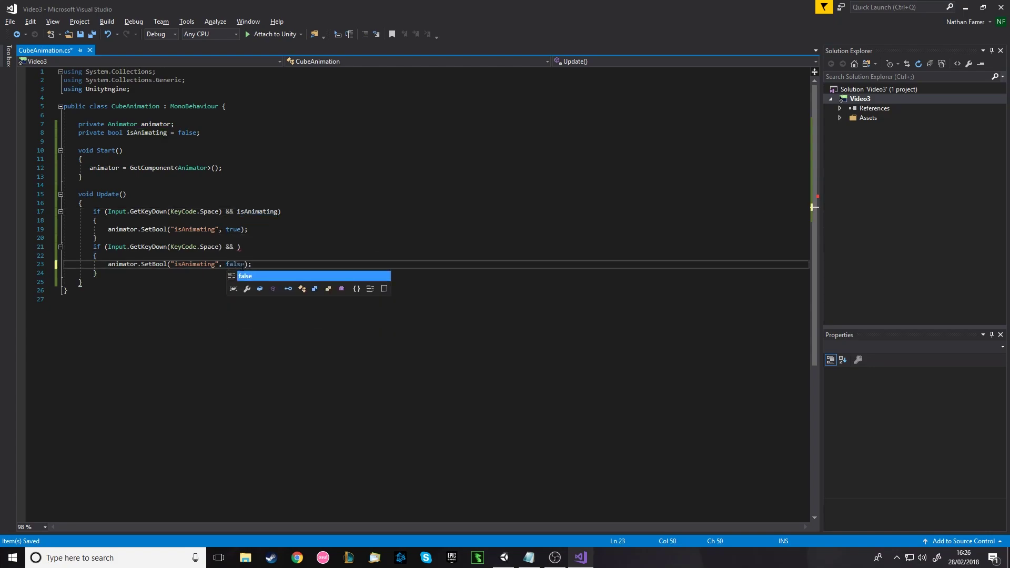
- Negate isAnimating in the first if condition, complete the second condition with isAnimating, and save the script
click(264, 212)
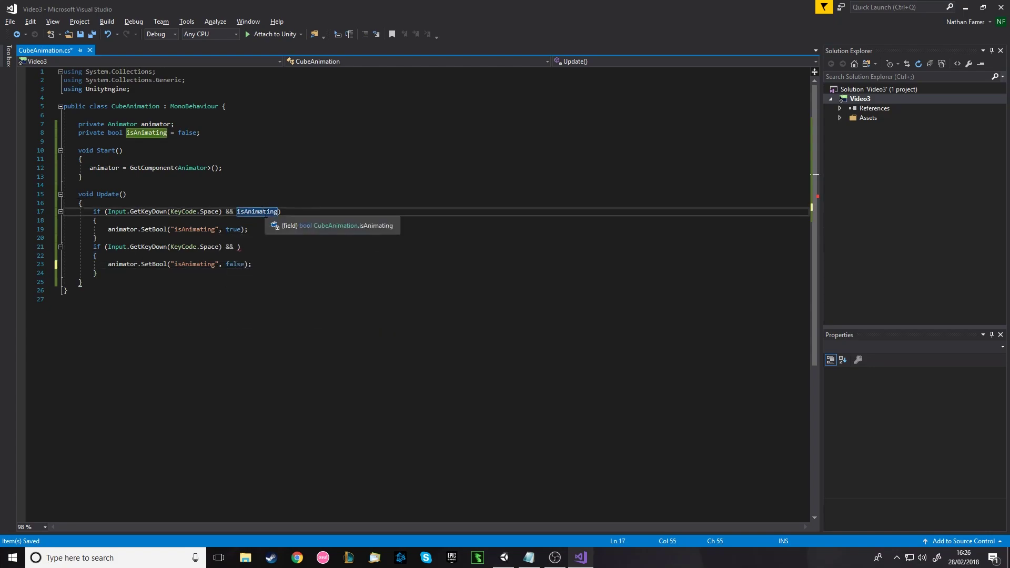
click(291, 212)
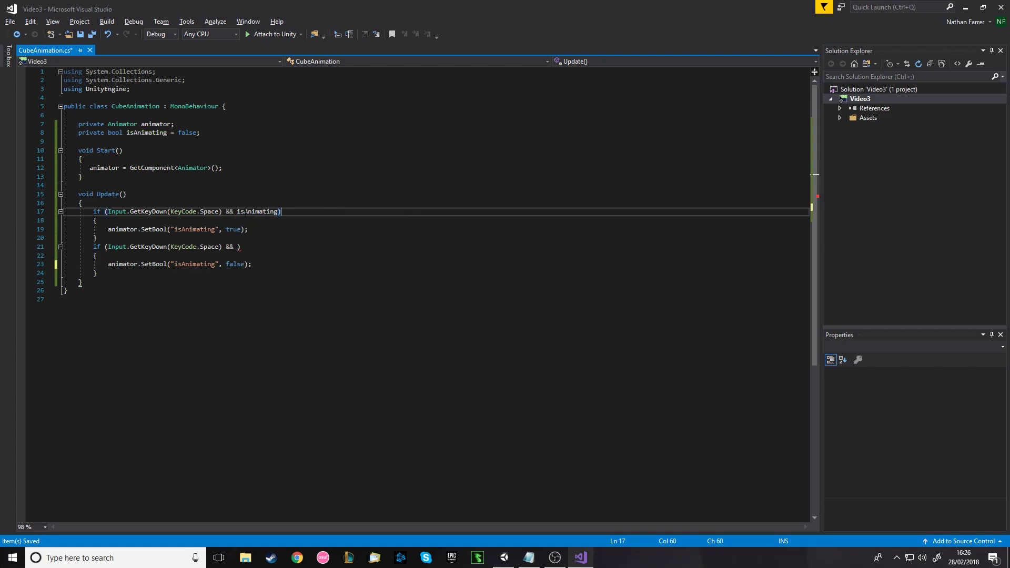
text(!)
click(237, 247)
text(isAnimating)
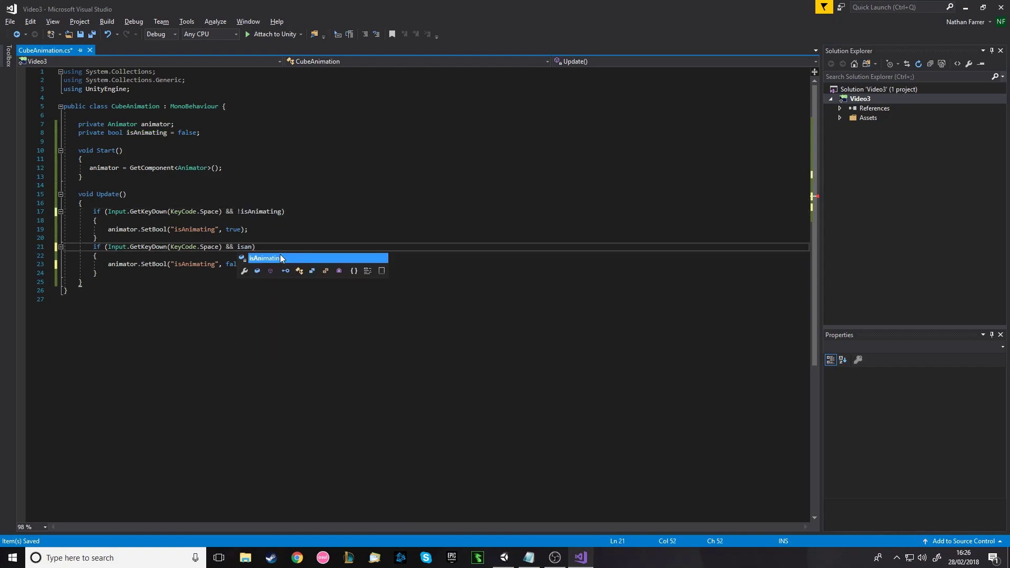
key(ctrl+s)
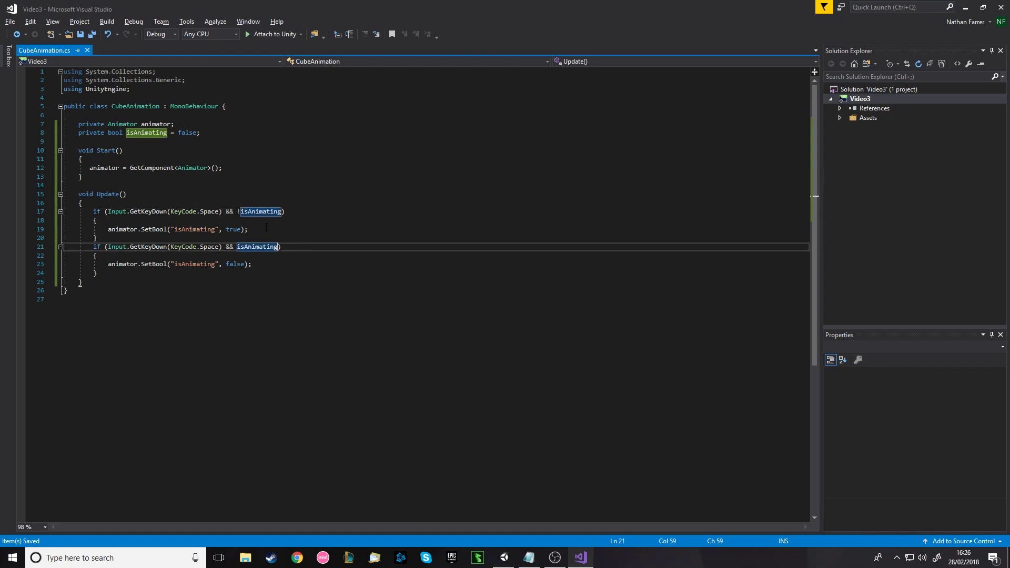
- Add the line isAnimating = true; below the SetBool call in the first if block
click(268, 211)
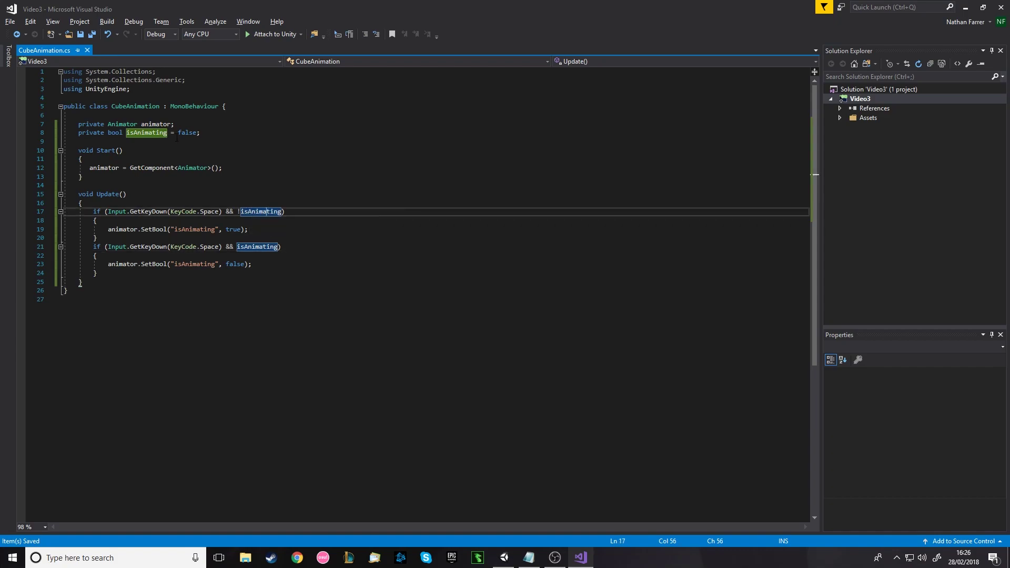
click(284, 229)
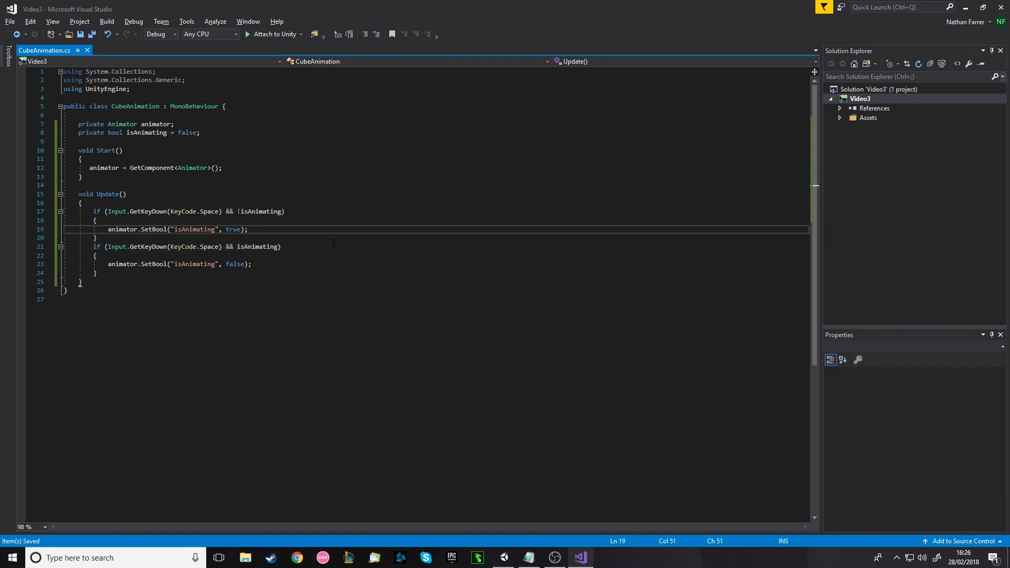
key(Return)
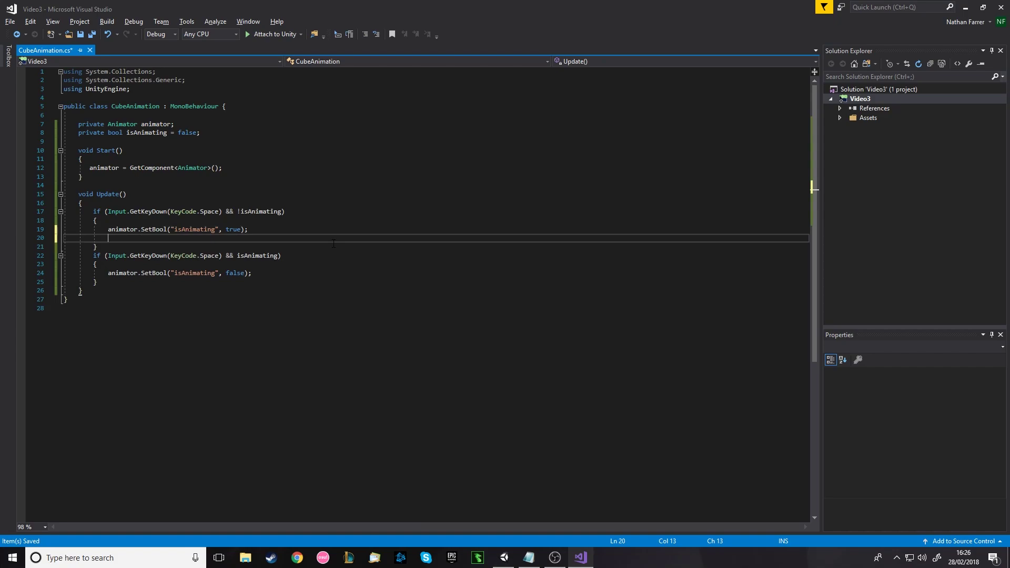
text(isAnimating = f)
key(BackSpace)
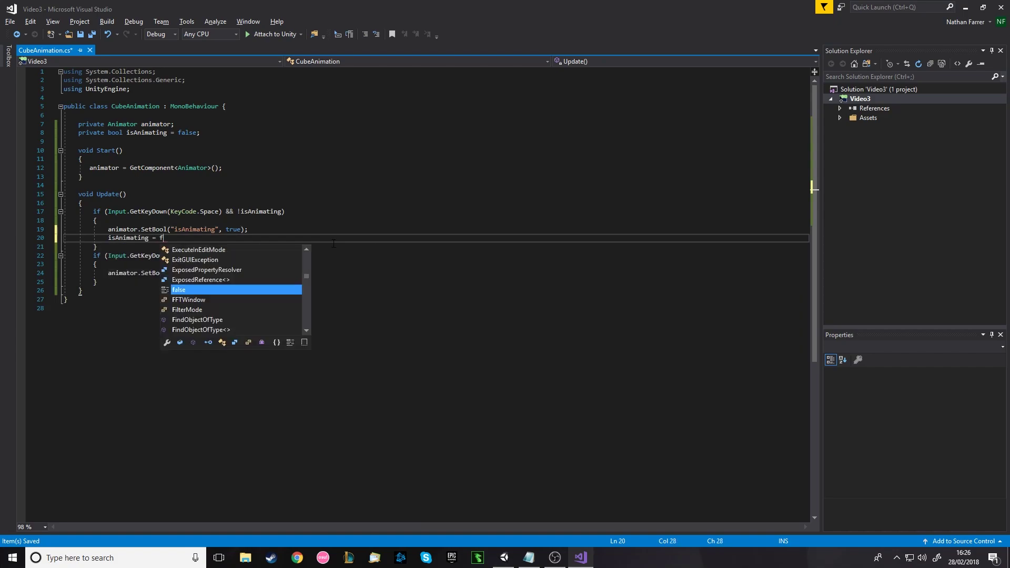
text(true;)
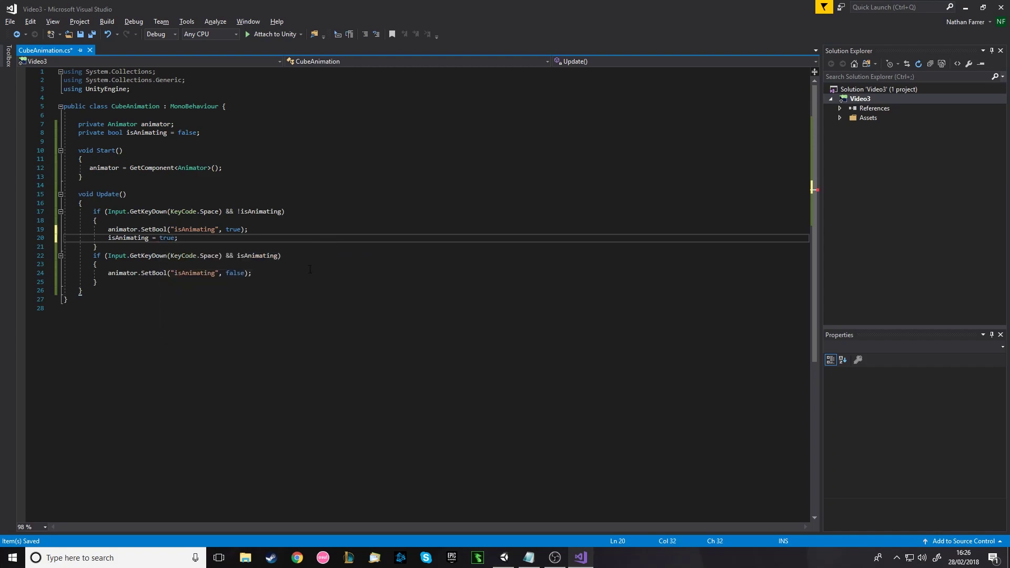
- Add the line isAnimating = false; below the SetBool call in the second if block and save the script
click(274, 274)
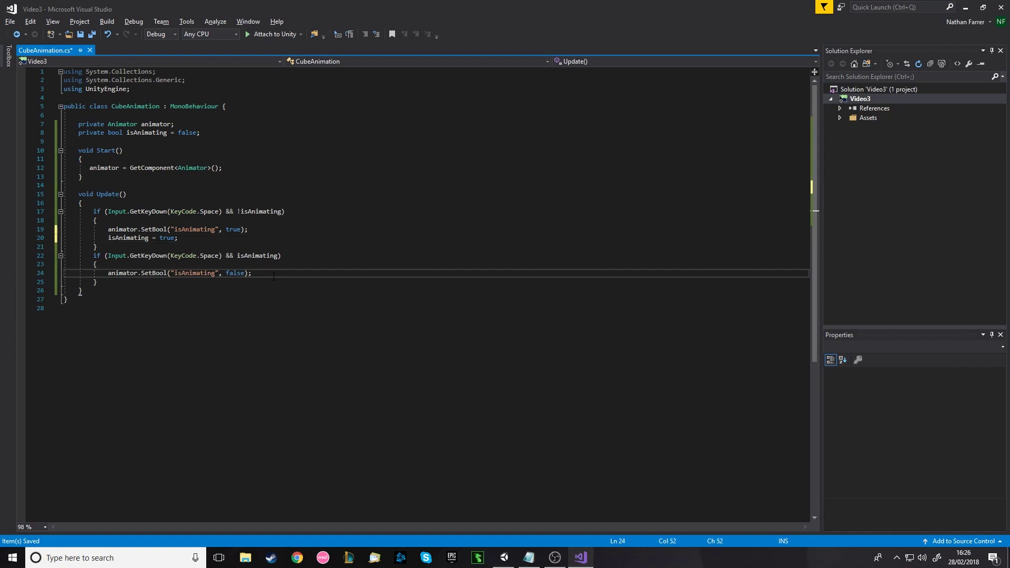
key(Return)
text(is)
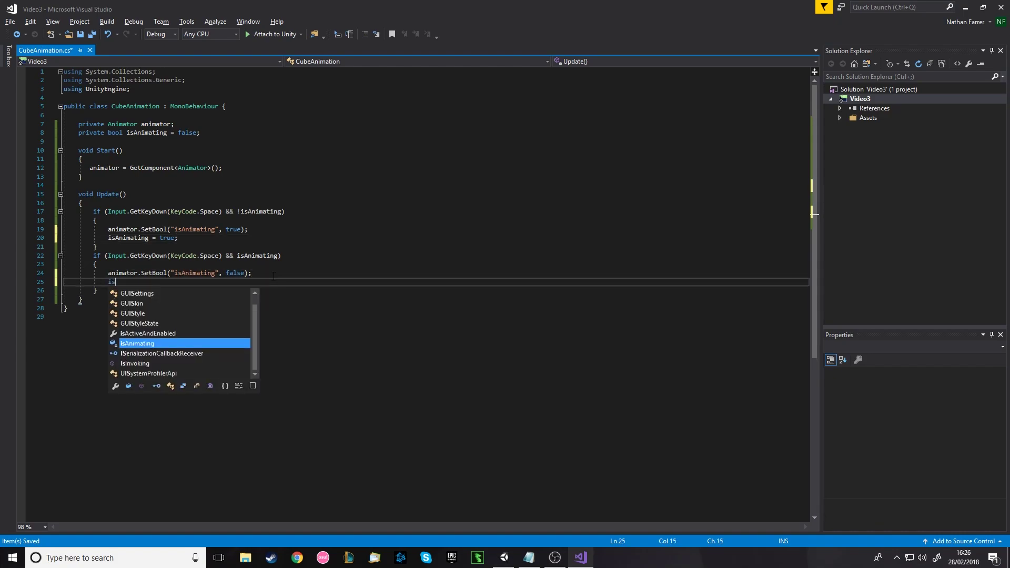
text(Animating = false)
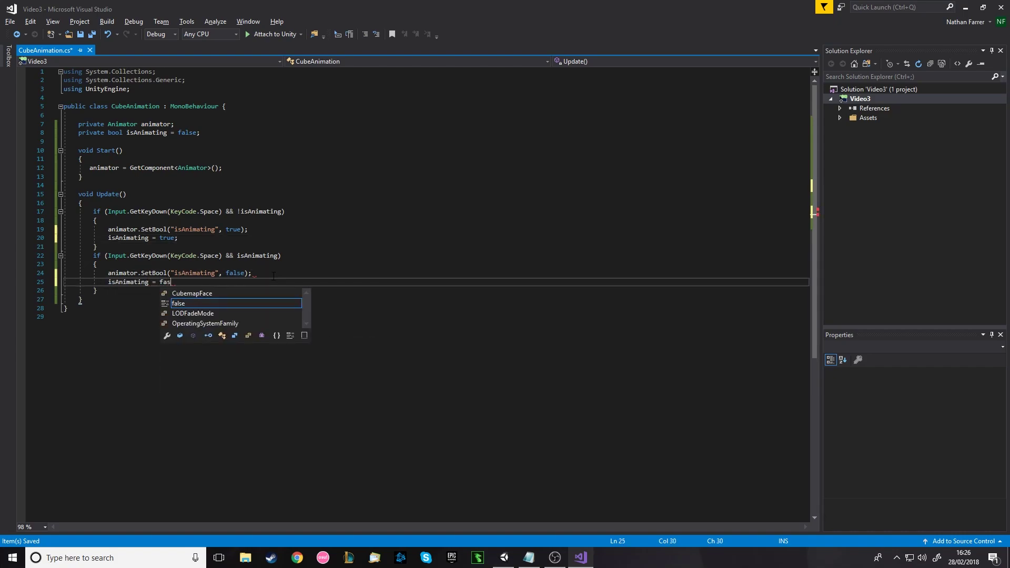
text(;)
key(ctrl+s)
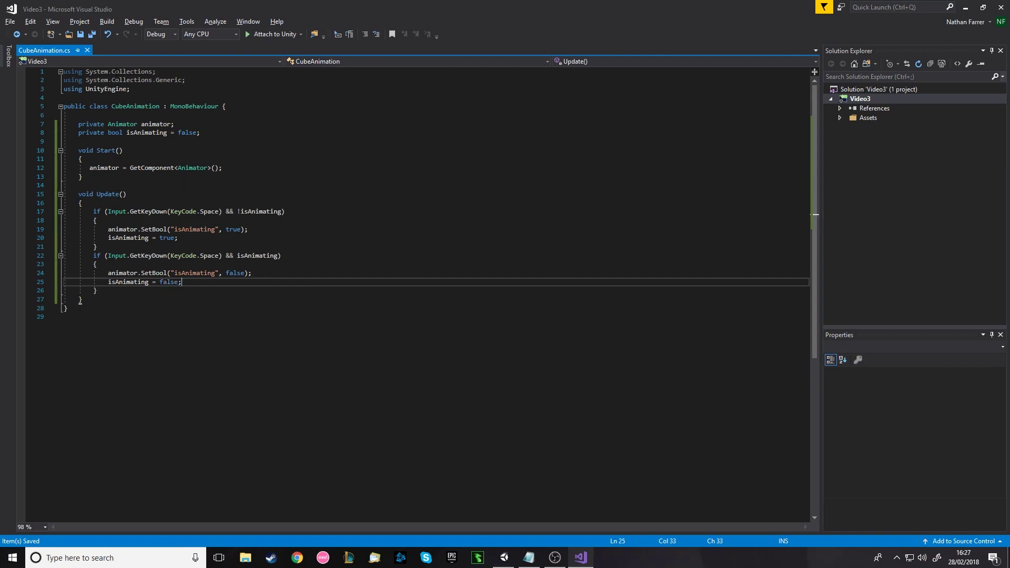
- Review the conditions, SetBool calls and isAnimating assignments of both if blocks in Update
click(110, 204)
drag(94, 212, 289, 213)
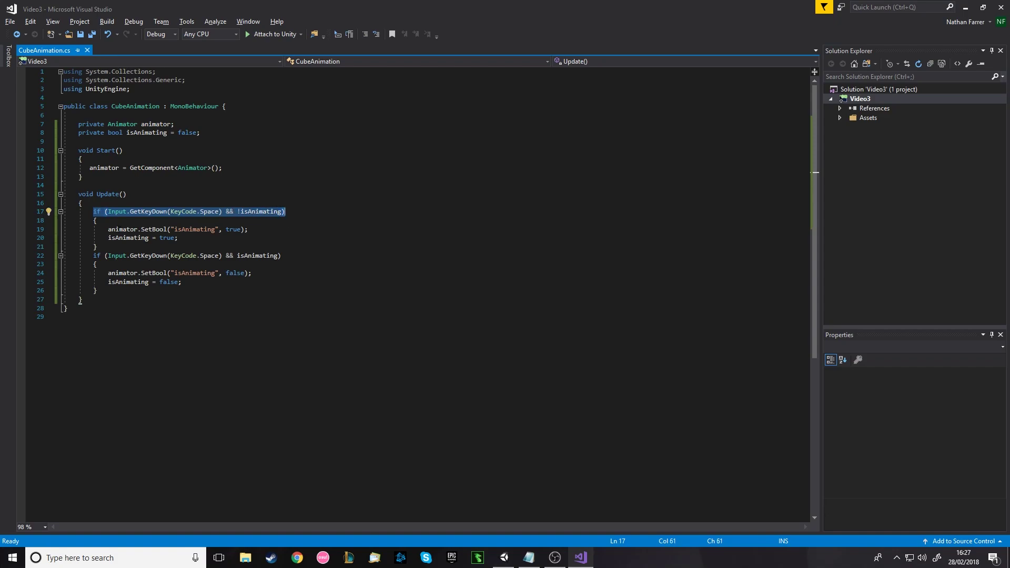
drag(105, 229, 243, 229)
drag(149, 238, 178, 238)
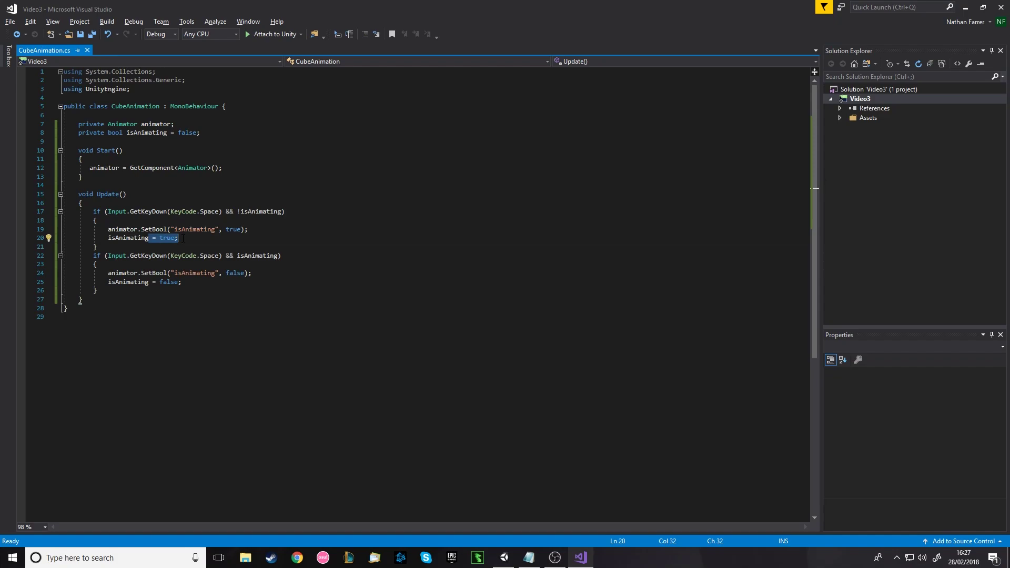
drag(108, 256, 282, 255)
drag(108, 238, 178, 237)
drag(119, 282, 212, 289)
click(213, 309)
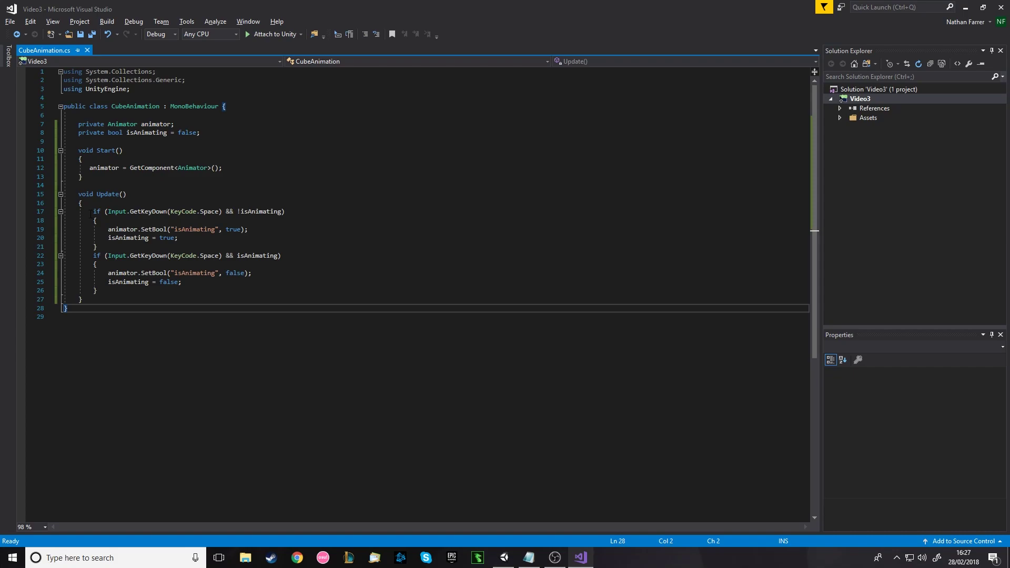
- Turn the second if statement in Update into an else if and save the script
drag(92, 211, 96, 247)
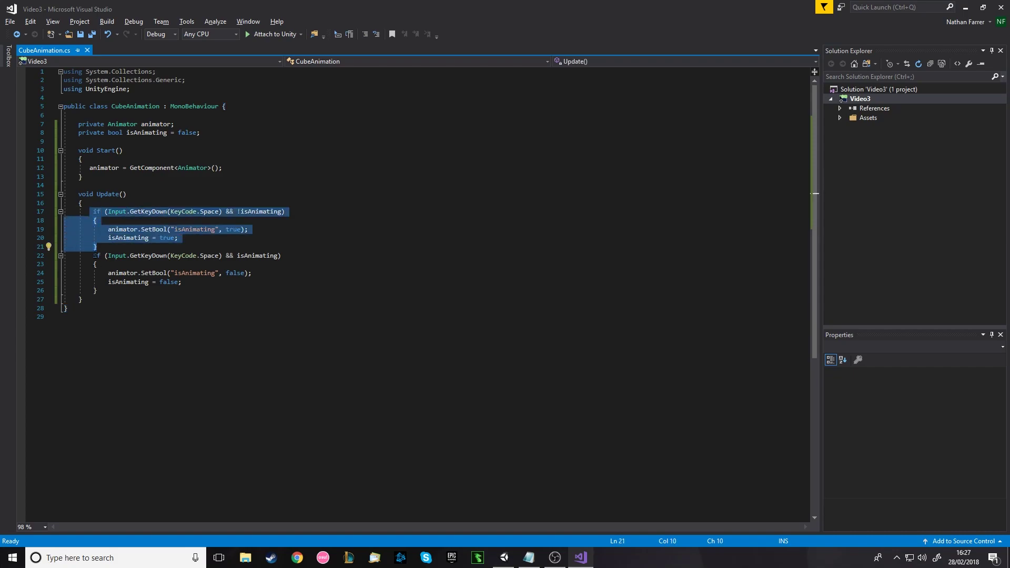
click(93, 256)
text(else)
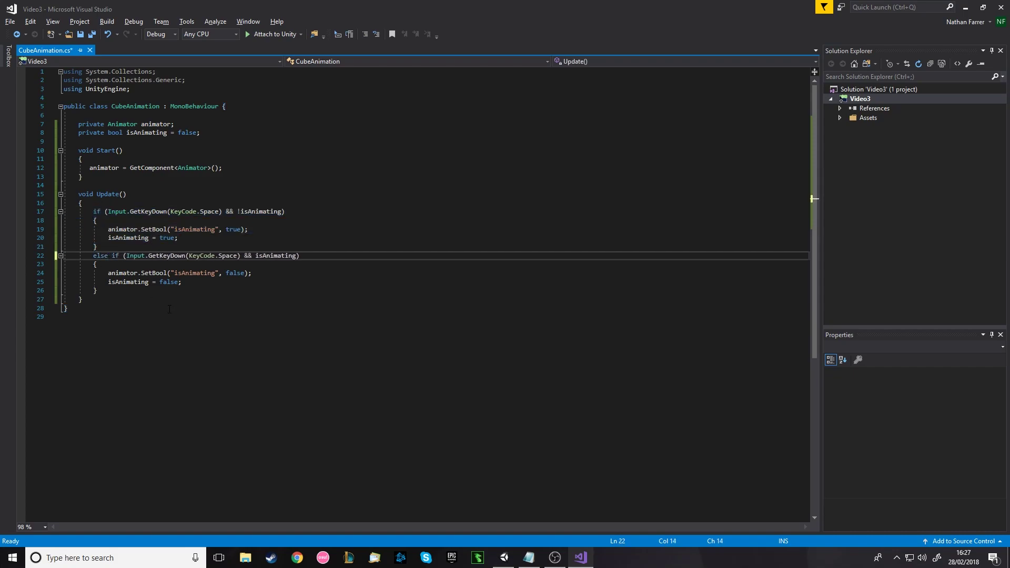
key(ctrl+s)
drag(93, 256, 97, 291)
drag(91, 211, 301, 214)
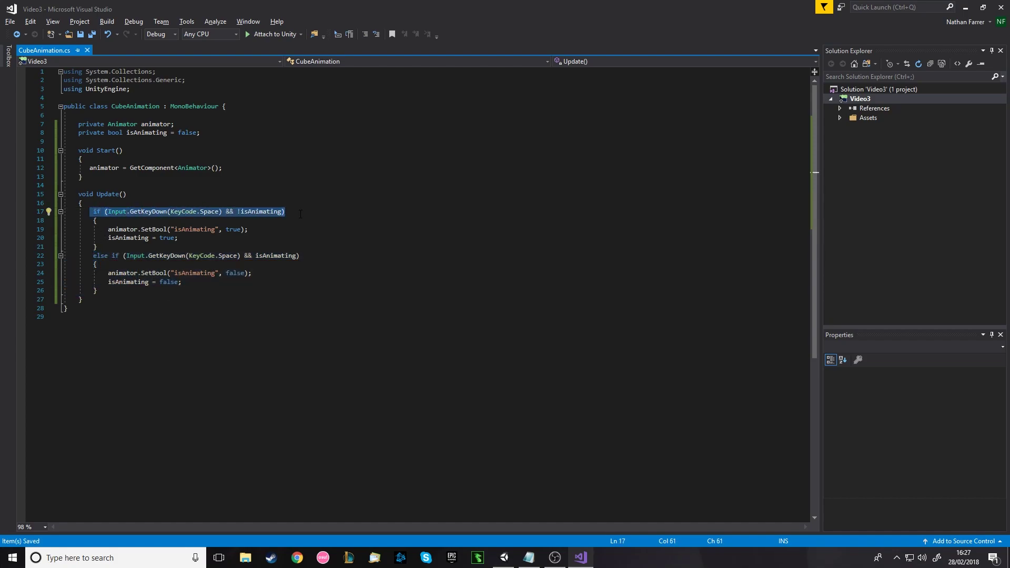
click(244, 273)
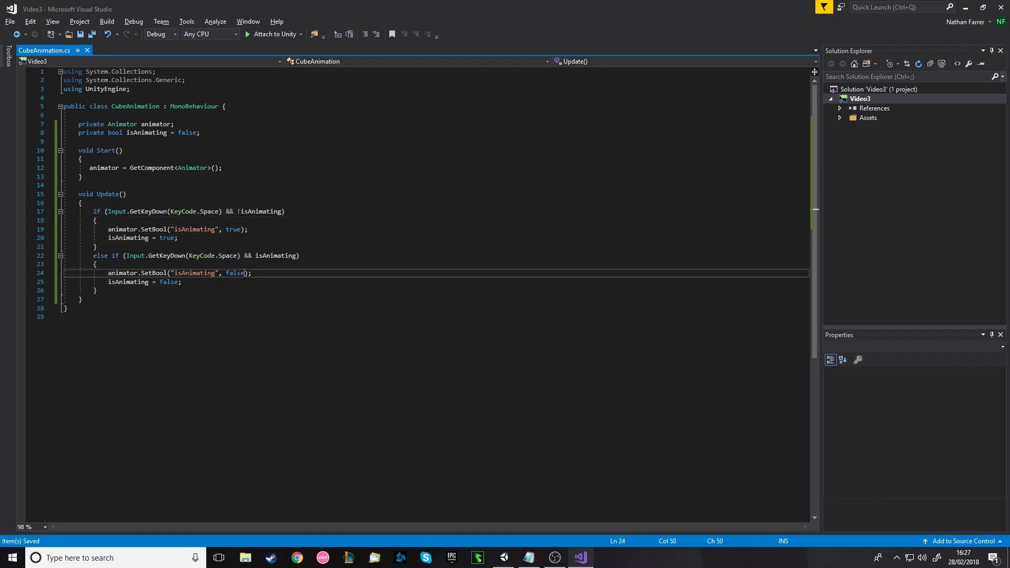
key(Down)
key(Down)
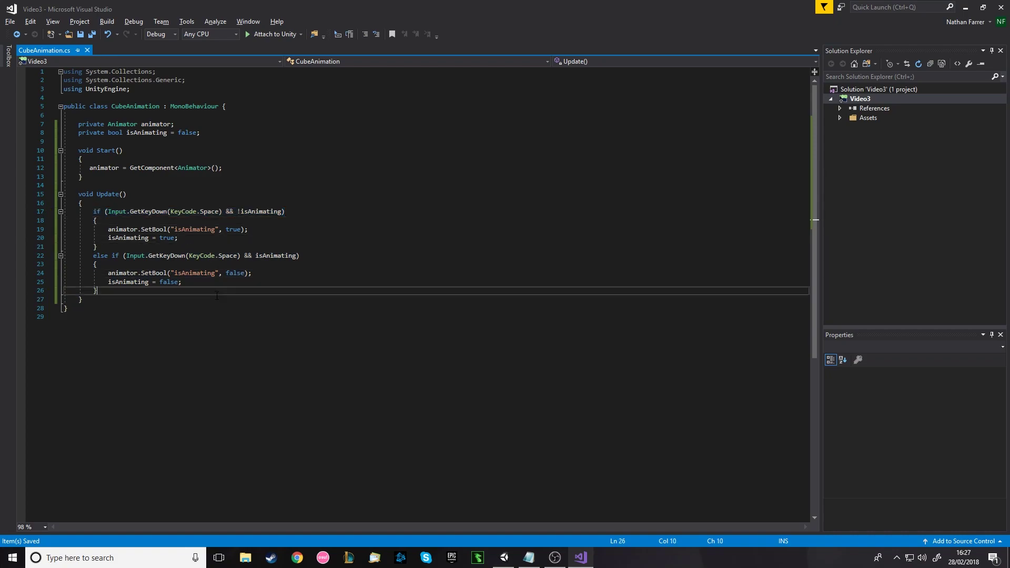
- Switch to Unity, run the scene to test the cube's Space-key animation, and stop play mode
key(alt+Tab)
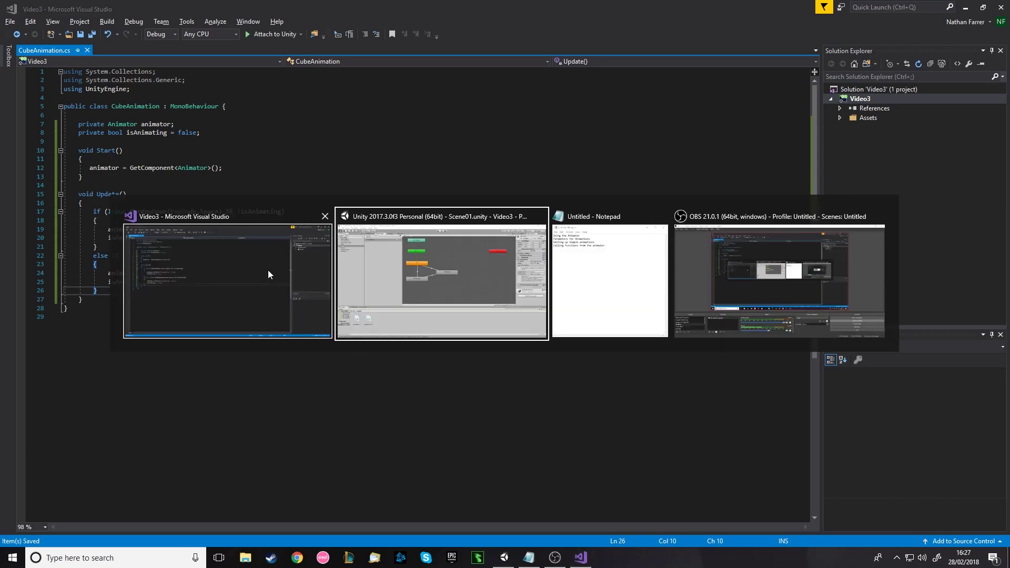
click(243, 45)
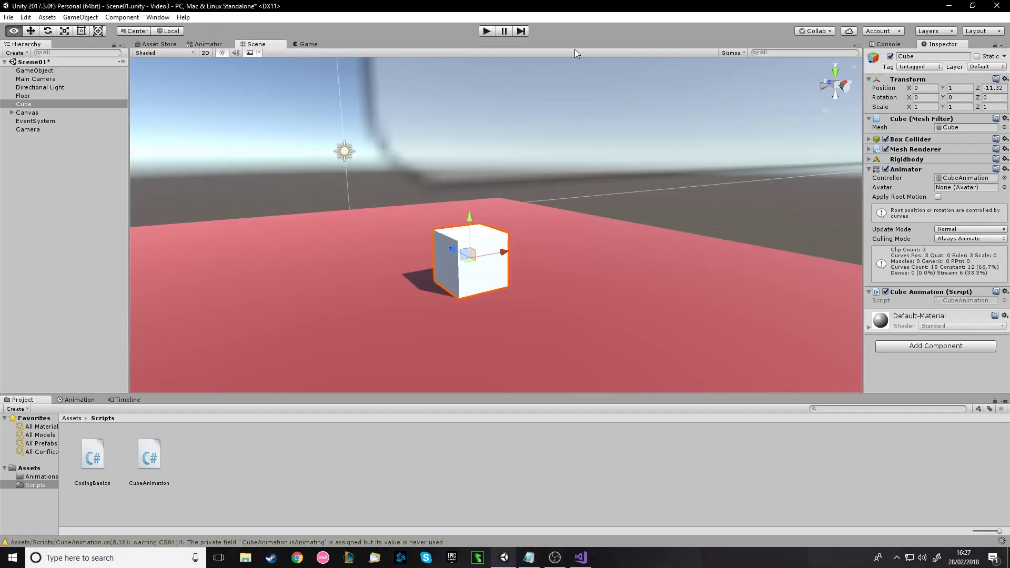
click(487, 32)
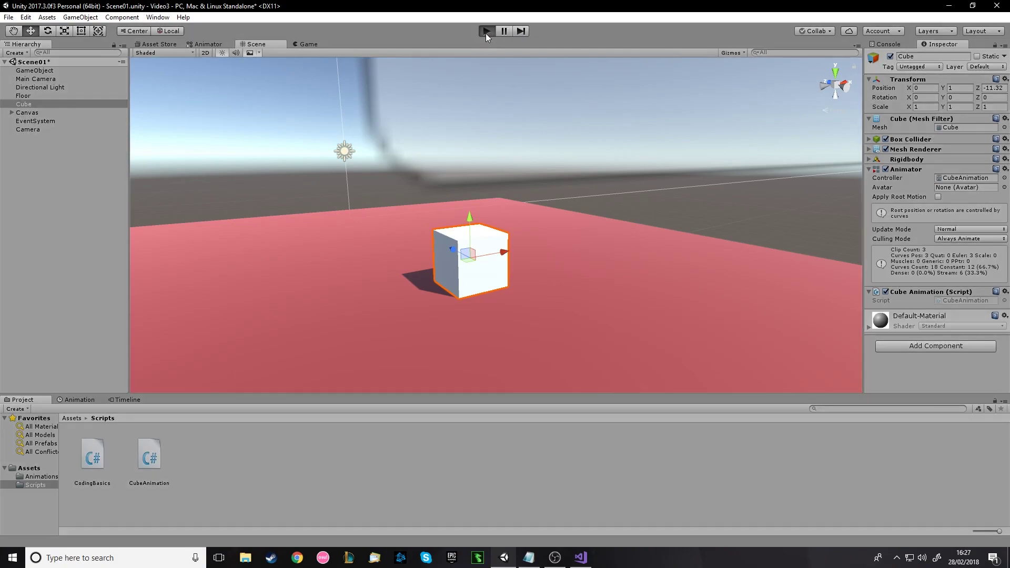
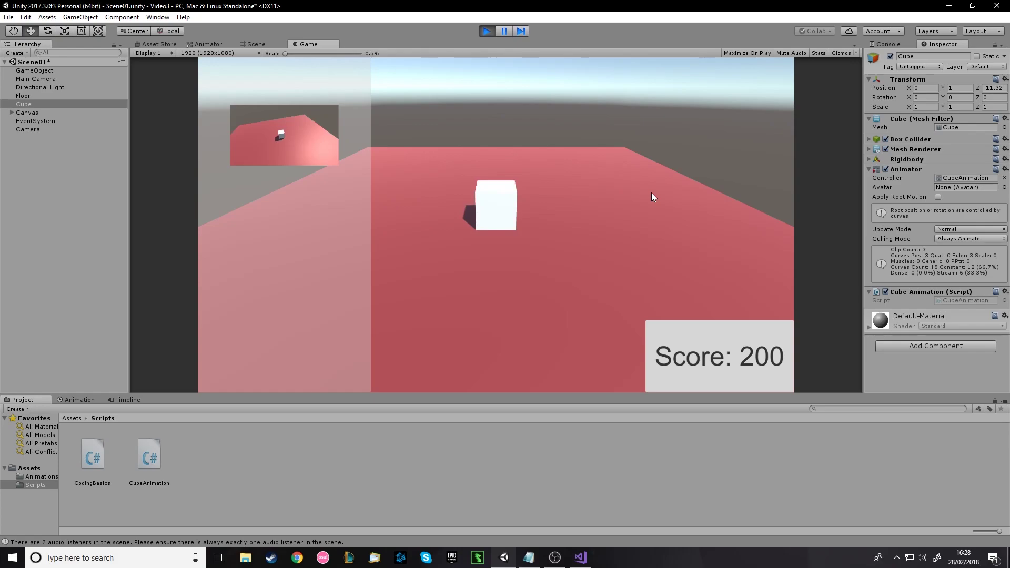
click(492, 33)
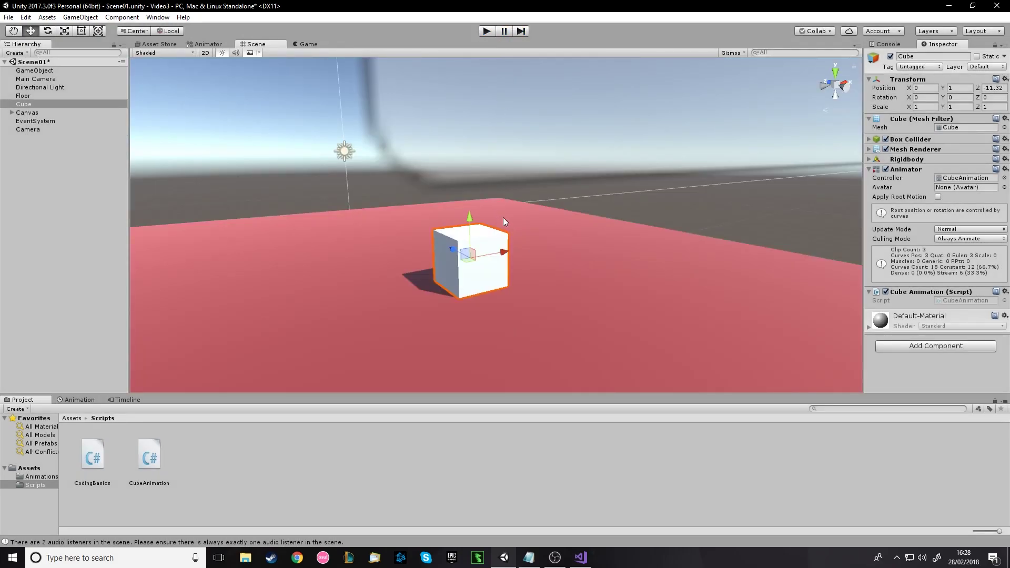
- Switch to Visual Studio and add an empty void SayHello() method below Update in the CubeAnimation script
click(581, 558)
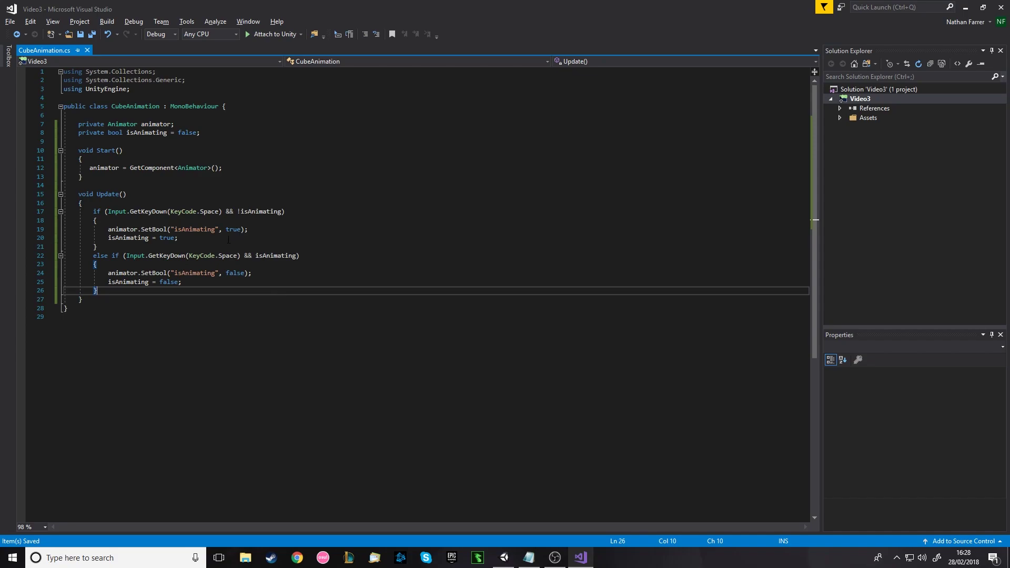
click(210, 308)
click(241, 297)
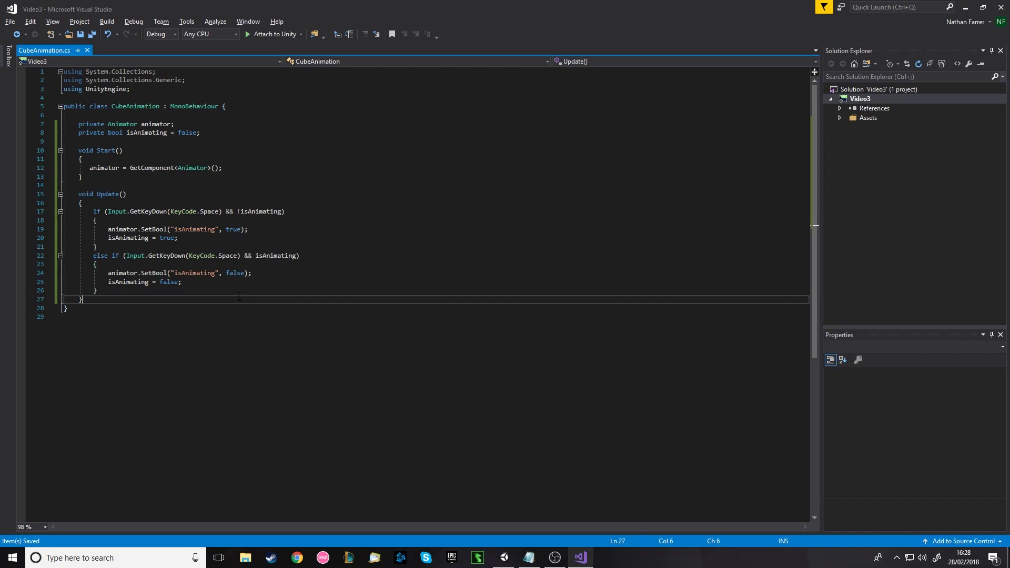
key(Return)
key(Return)
text(void)
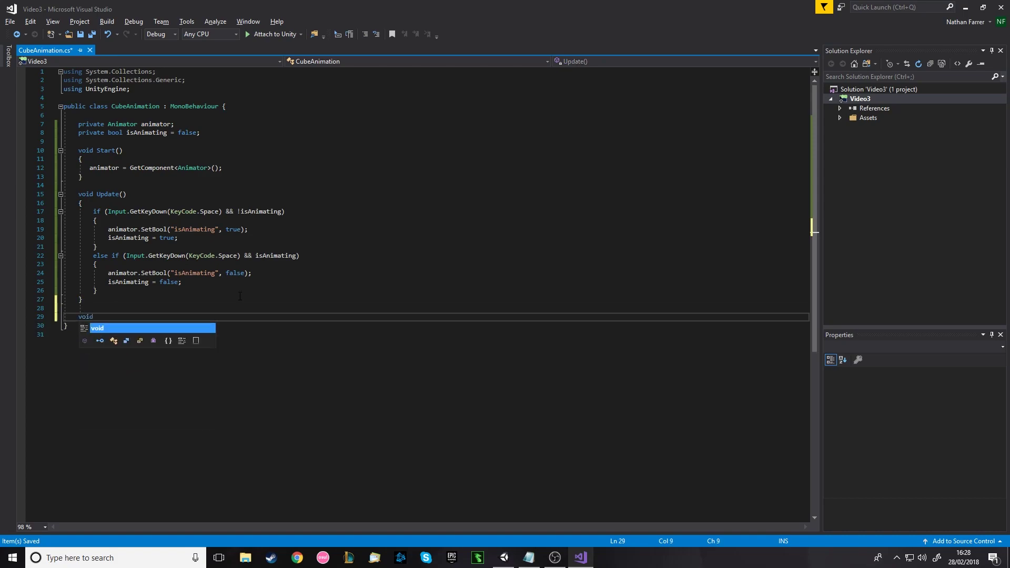
text( SayHello(){)
key(Return)
- Write Debug.Log("Hello"); inside the SayHello method and save the script
text(Debug.lo)
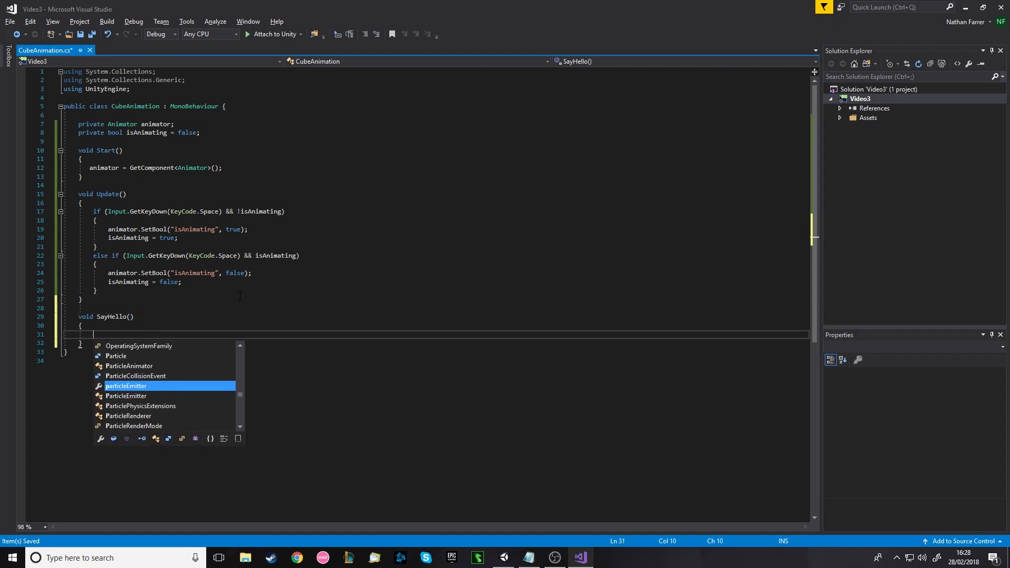
text(("Hello"))
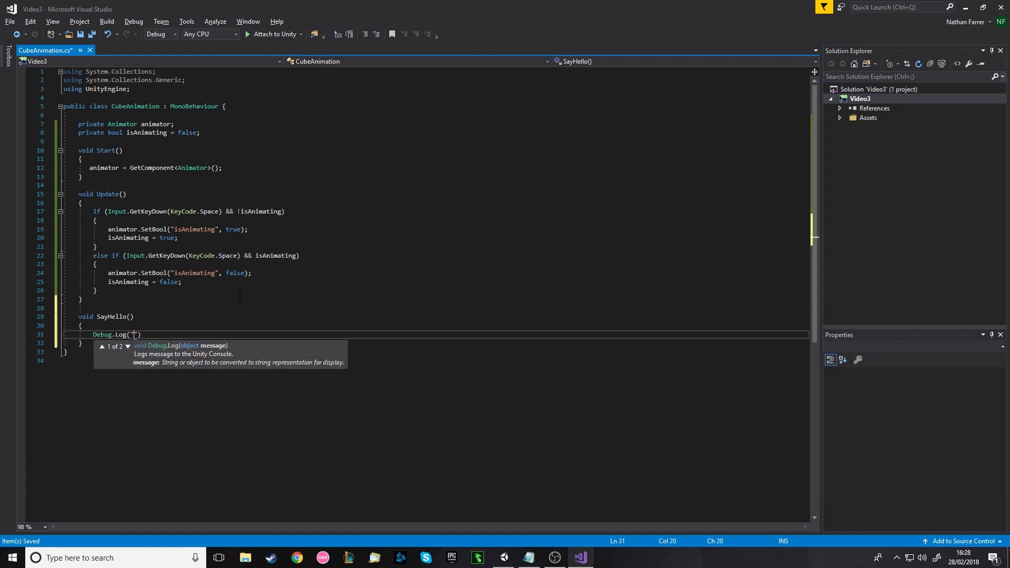
text(;)
key(ctrl+s)
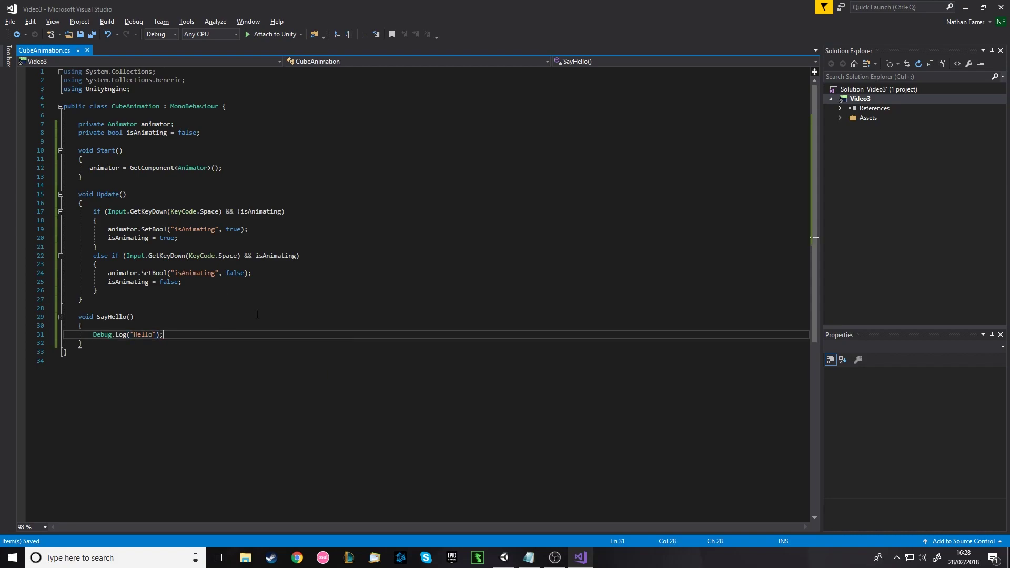
- Switch to Unity, run the scene, check its console messages, and stop play mode
key(alt+Tab)
click(488, 32)
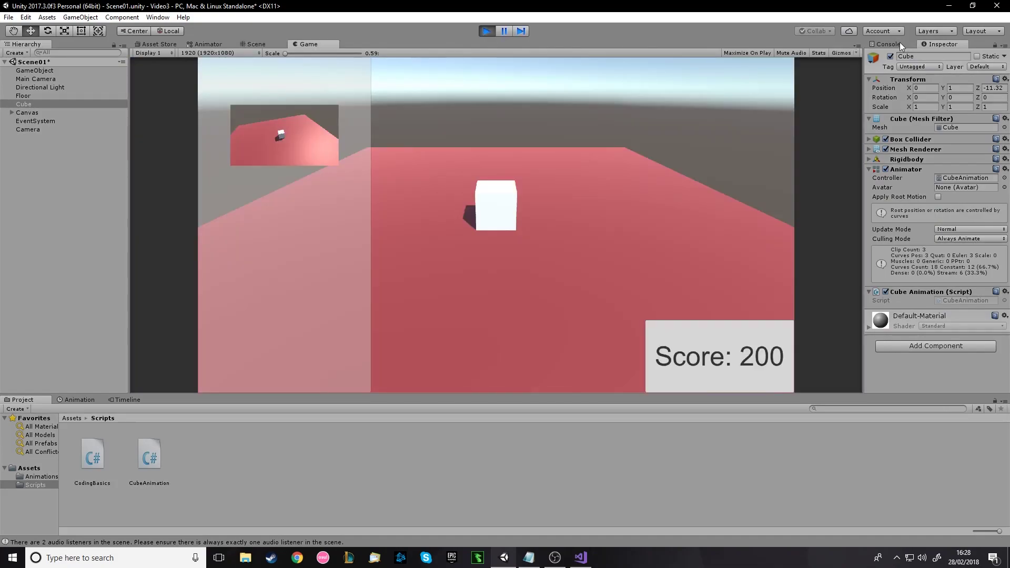
click(900, 44)
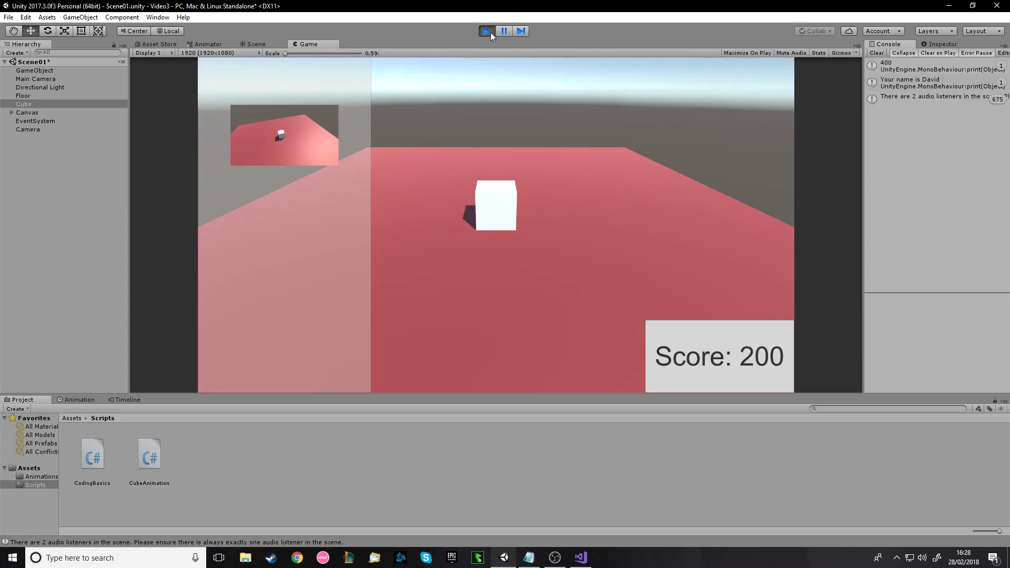
key(ctrl+p)
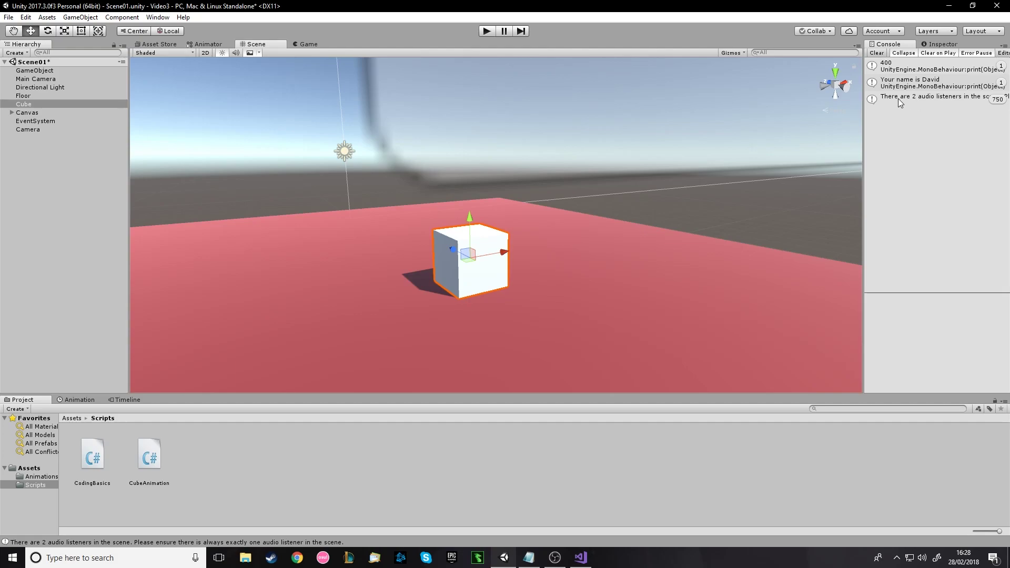
- Remove the Audio Listener component from the Camera object
click(301, 44)
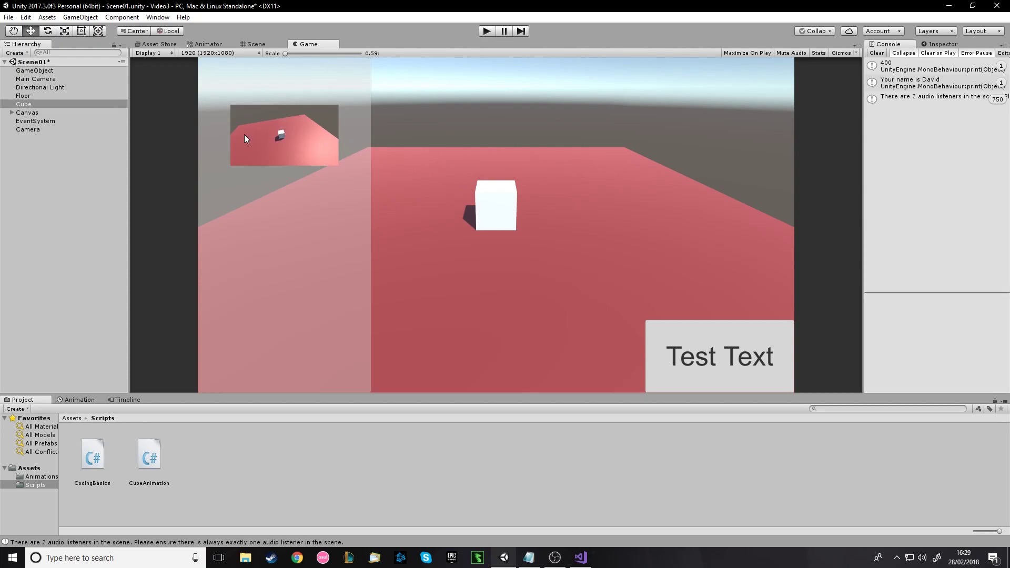
click(33, 129)
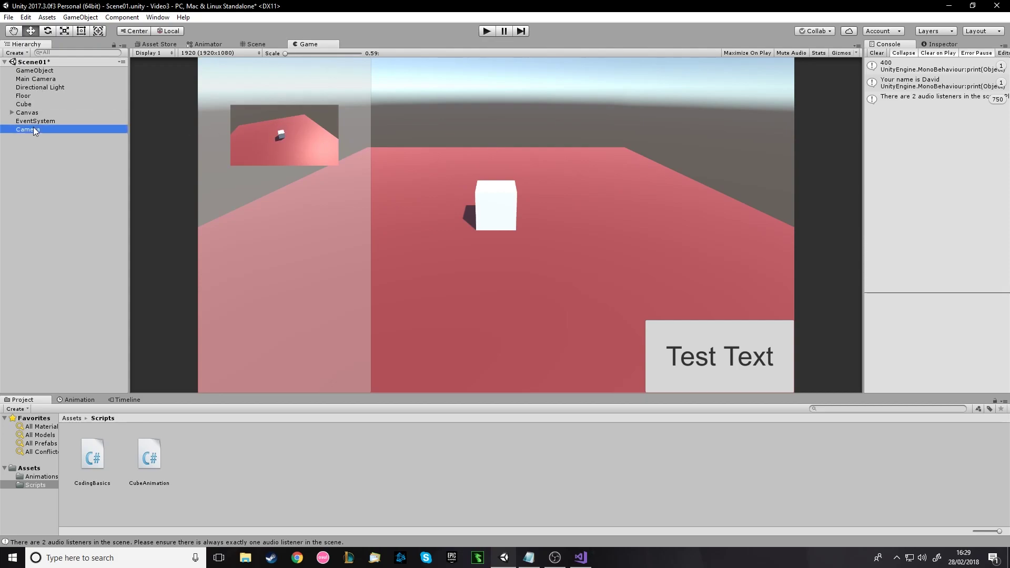
click(942, 45)
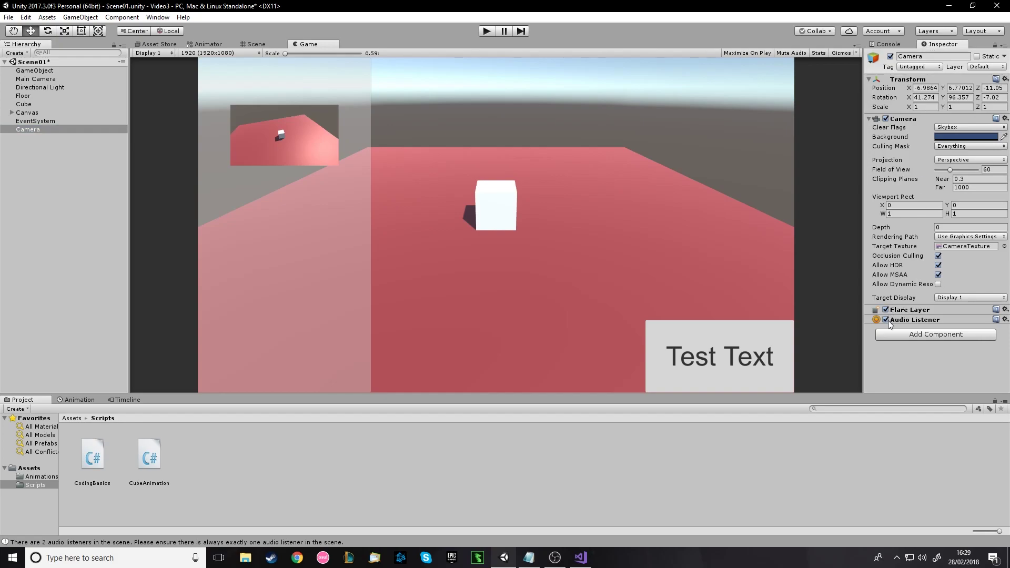
click(1005, 319)
click(937, 346)
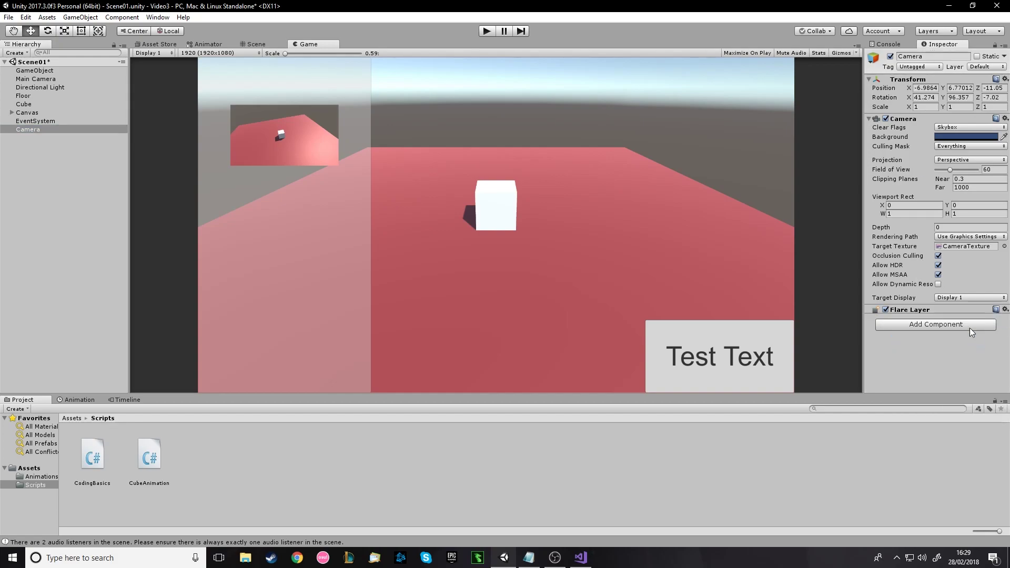
- Deselect the Camera object and clear all messages from the Console
click(44, 156)
click(888, 44)
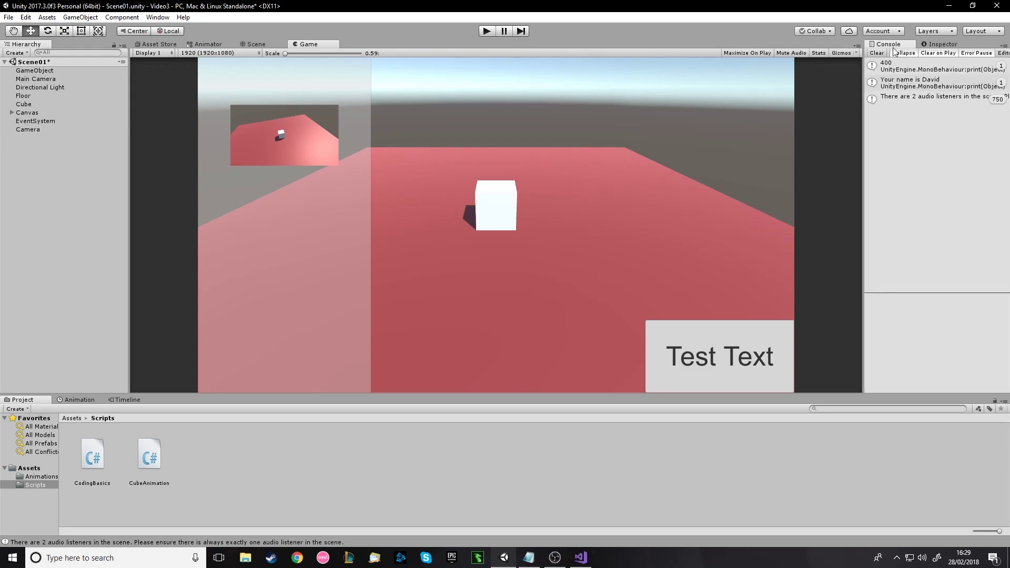
click(883, 62)
click(883, 54)
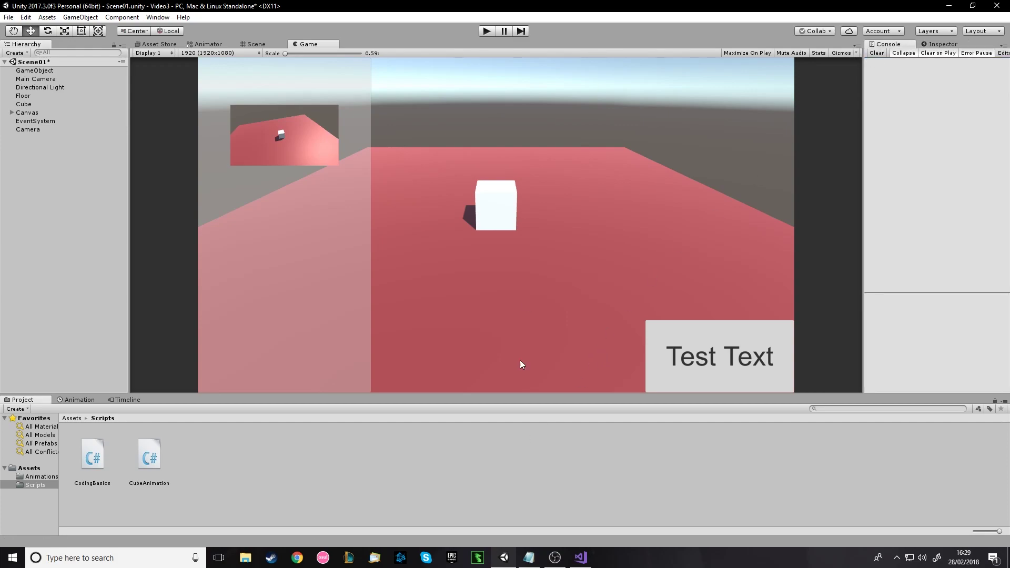
- Run the scene, review the SayHello method in Visual Studio, and return to Unity to stop play mode
click(486, 31)
click(581, 558)
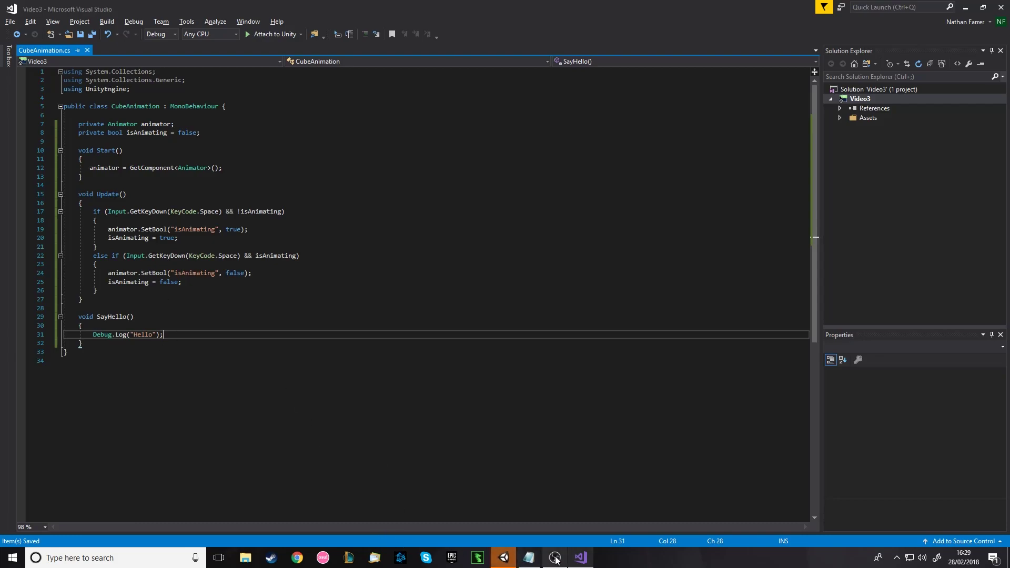
click(503, 558)
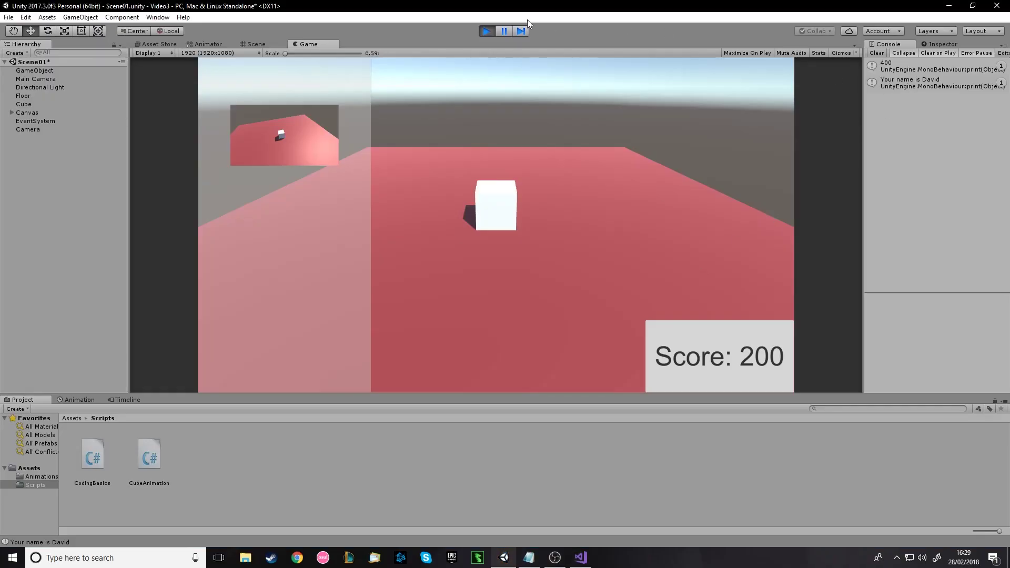
click(486, 31)
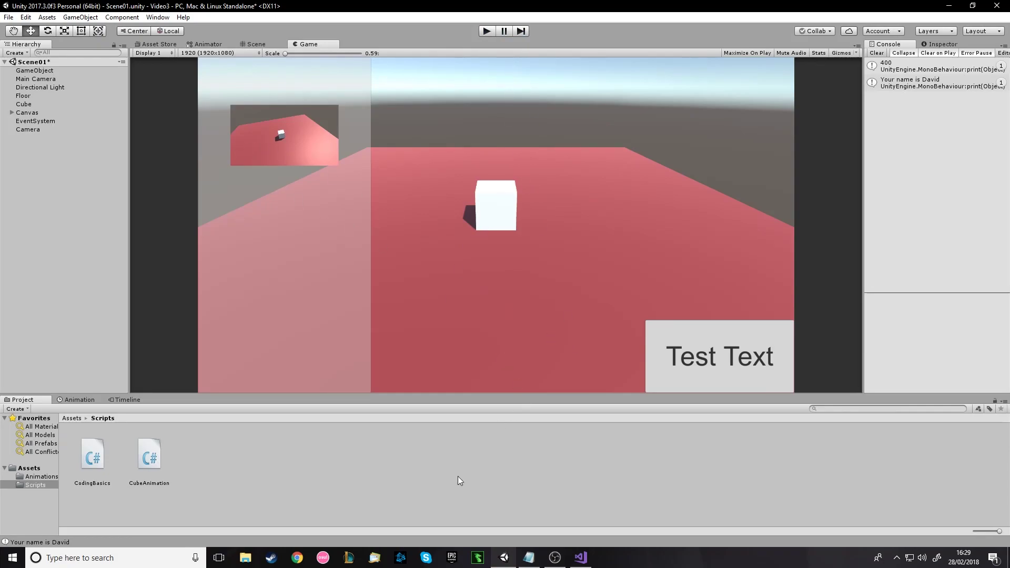
- Add an animation event at frame 60, the 1:00 mark, of the cube's Move Up clip
mouse_move(584, 556)
click(76, 399)
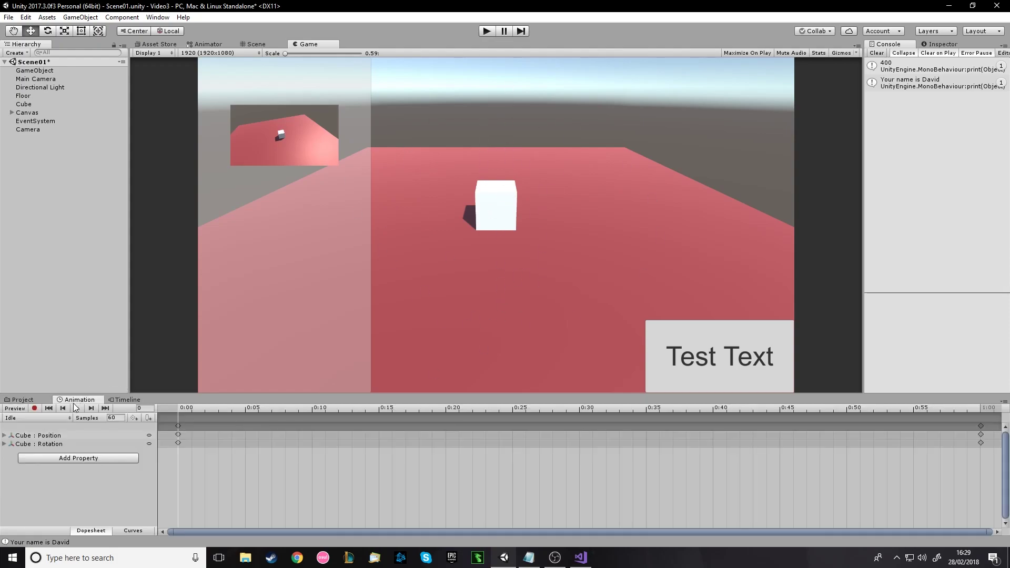
click(252, 44)
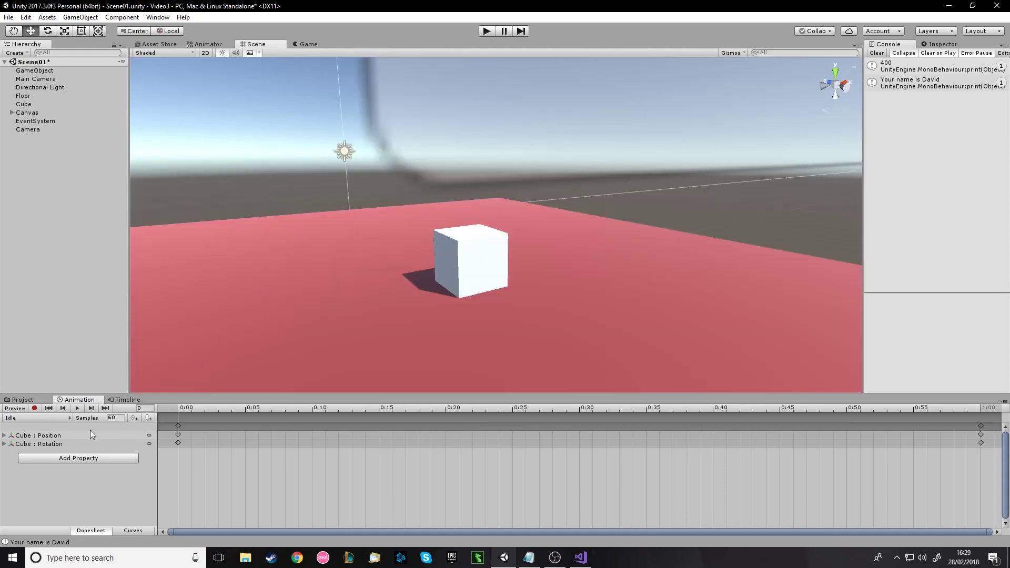
click(53, 418)
click(49, 452)
drag(179, 406, 974, 415)
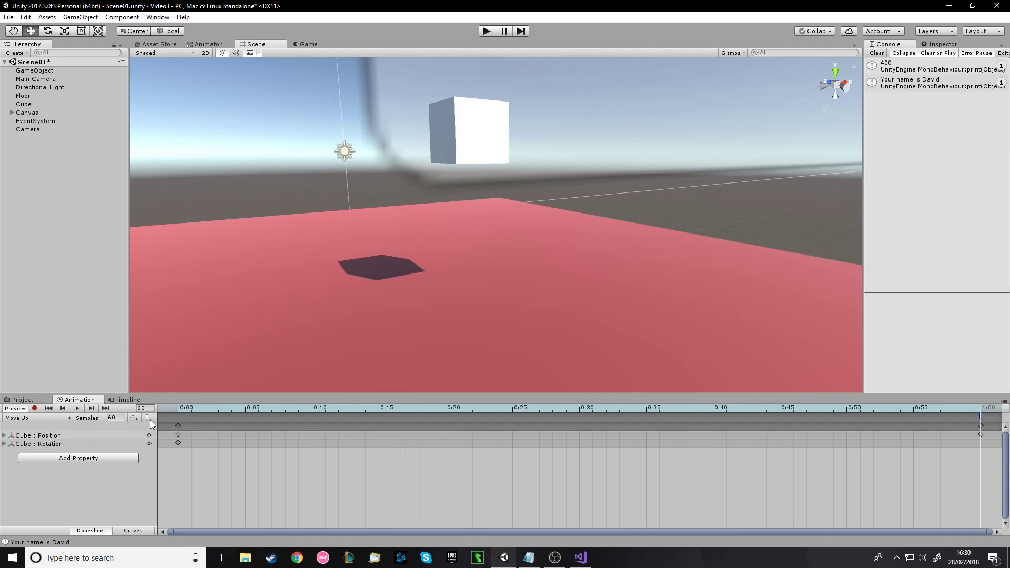
click(981, 419)
- Assign the SayHello() function to the Move Up clip's new animation event and scrub through the clip
click(933, 46)
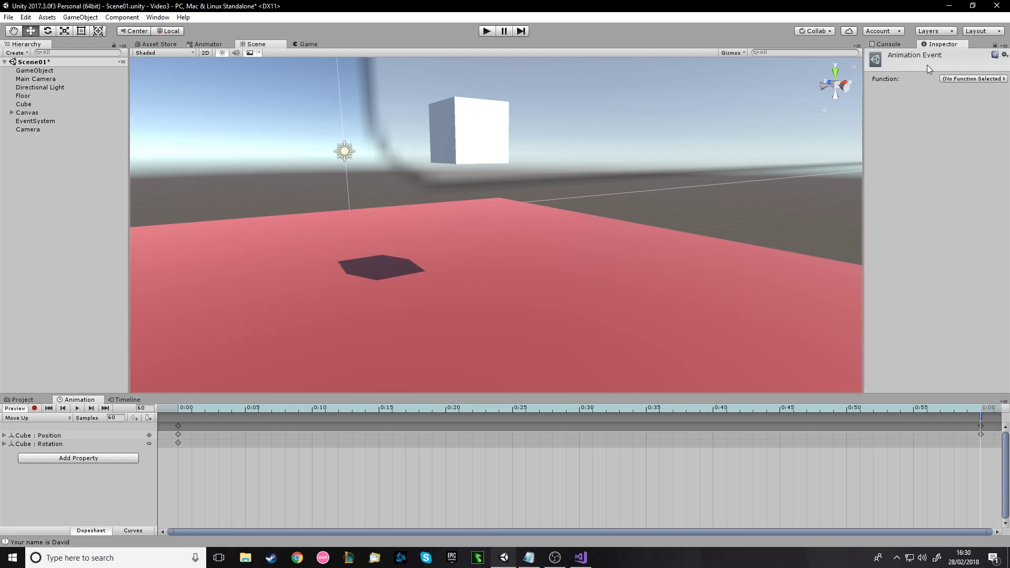
click(952, 79)
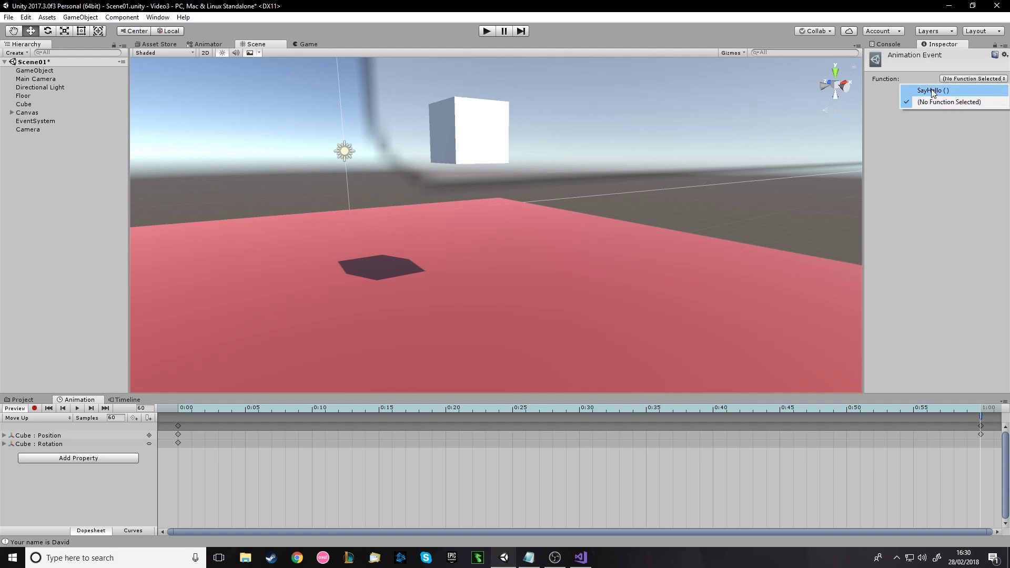
click(932, 91)
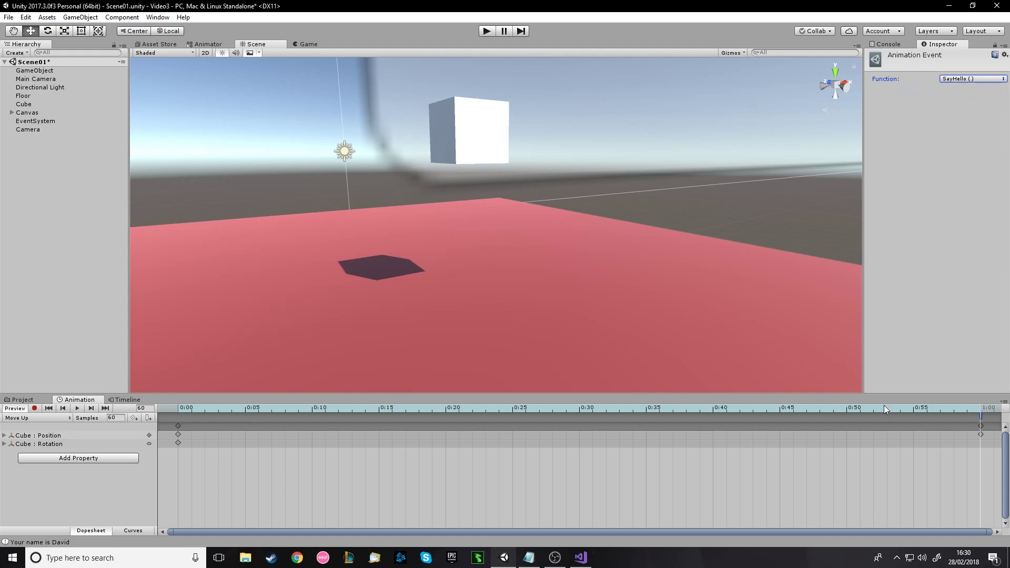
drag(416, 408, 980, 408)
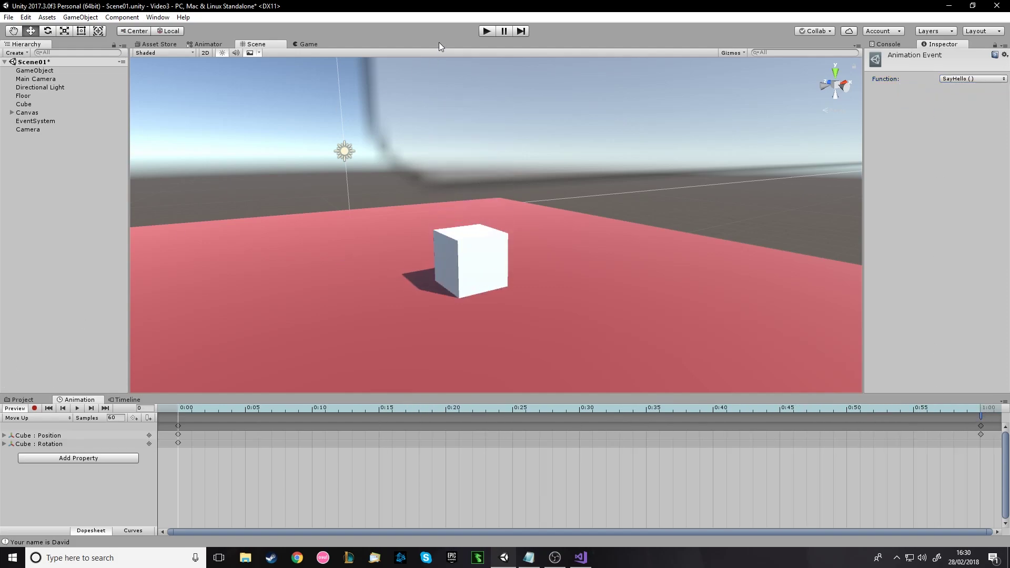
- Run the scene in the Game view and toggle the cube's animation with Space while watching the Console for the event's output
click(306, 44)
click(486, 31)
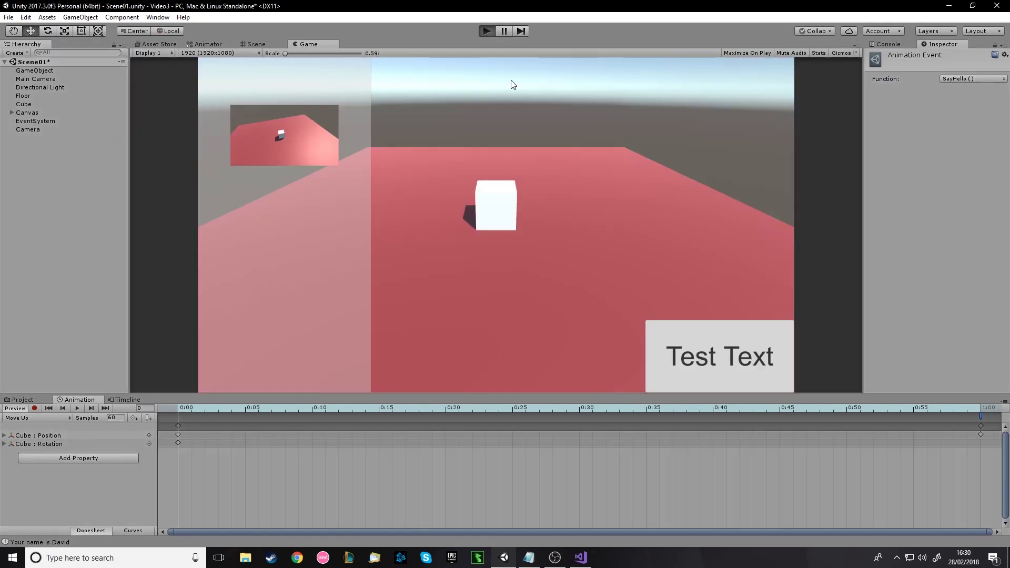
click(891, 43)
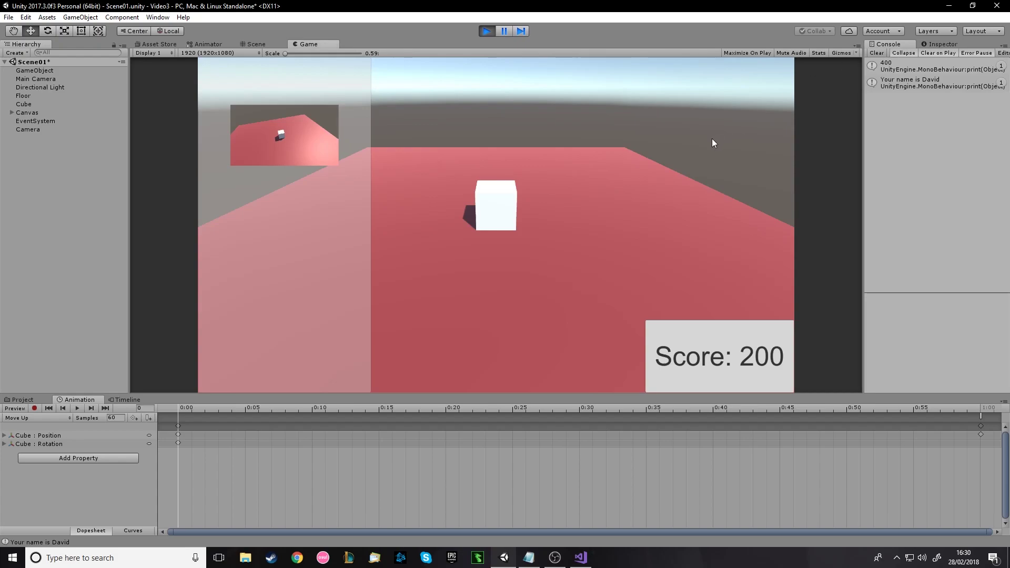
key(space)
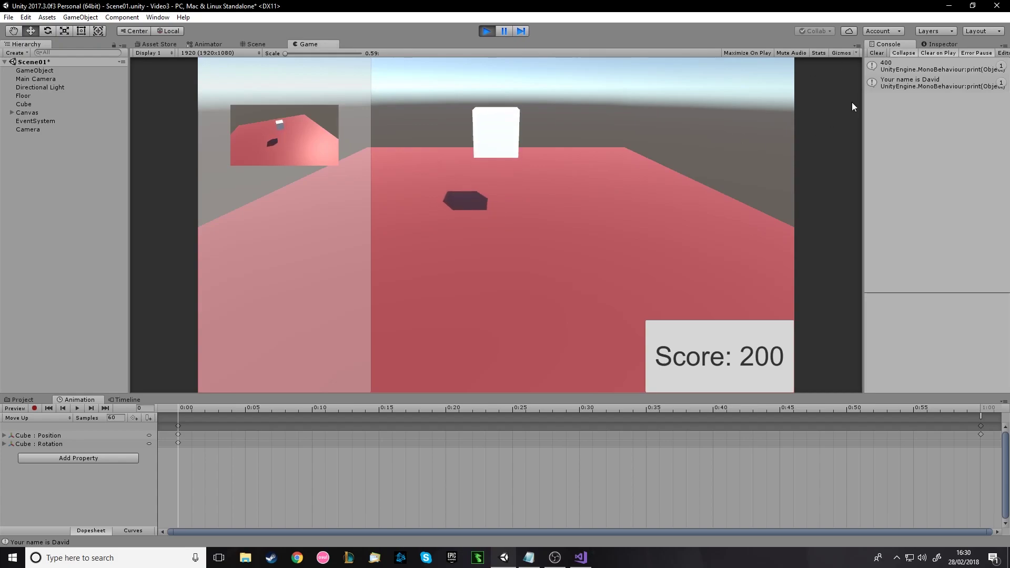
key(space)
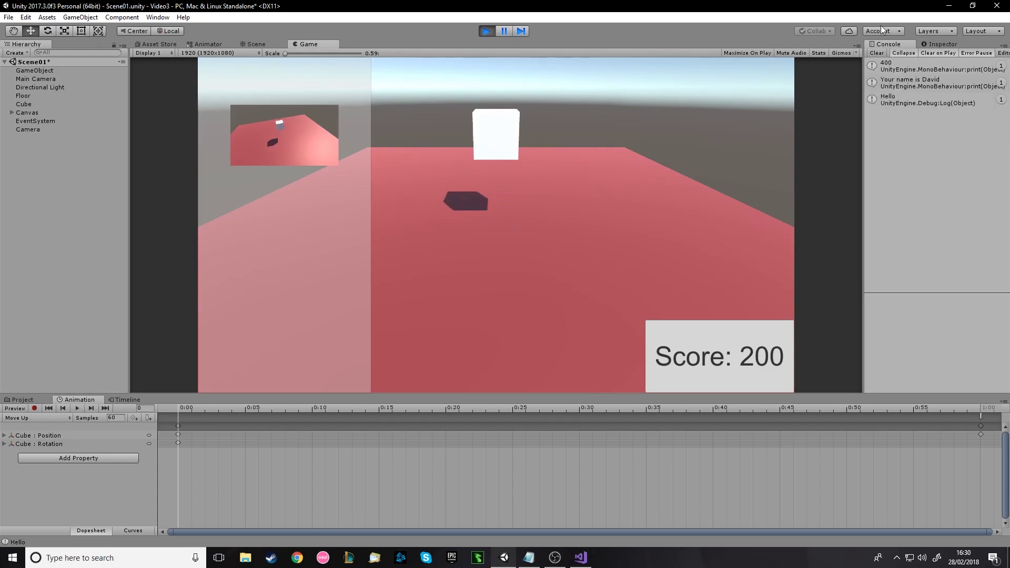
key(space)
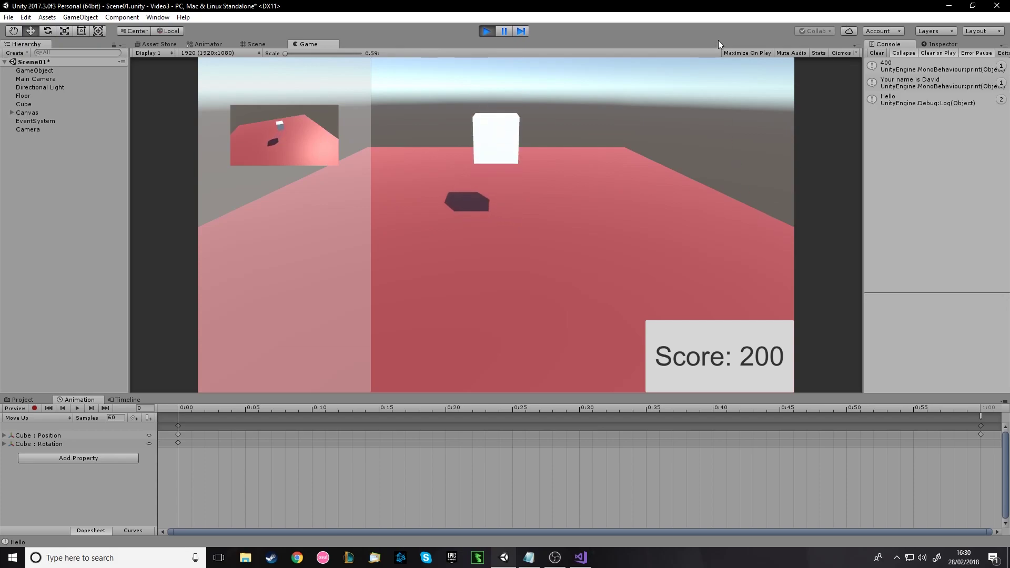